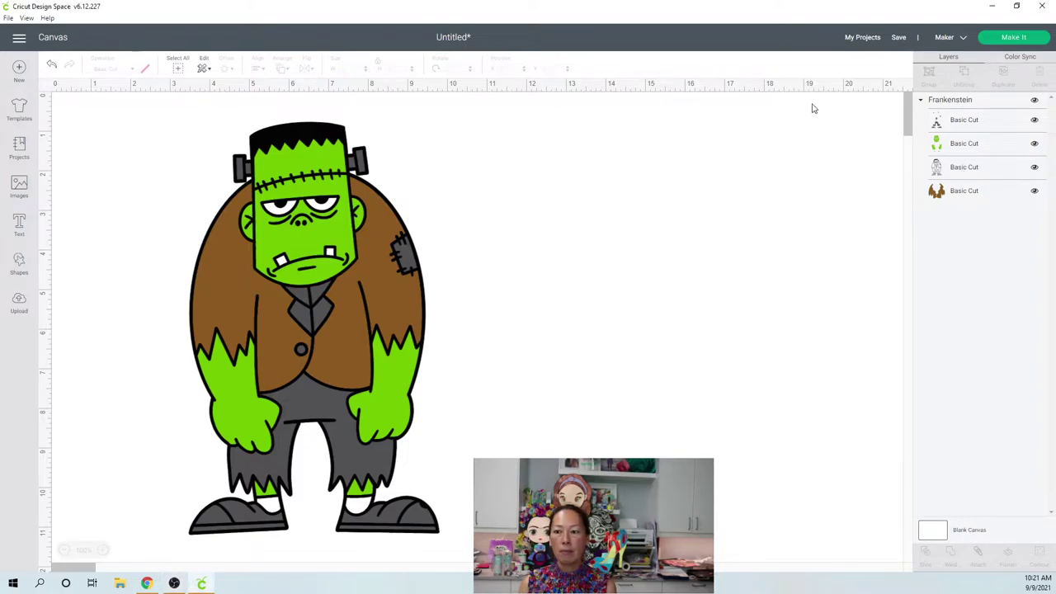
Ungroup the Frankenstein image and move its dark grey layer to the empty canvas area beside the figure
click(949, 100)
click(959, 78)
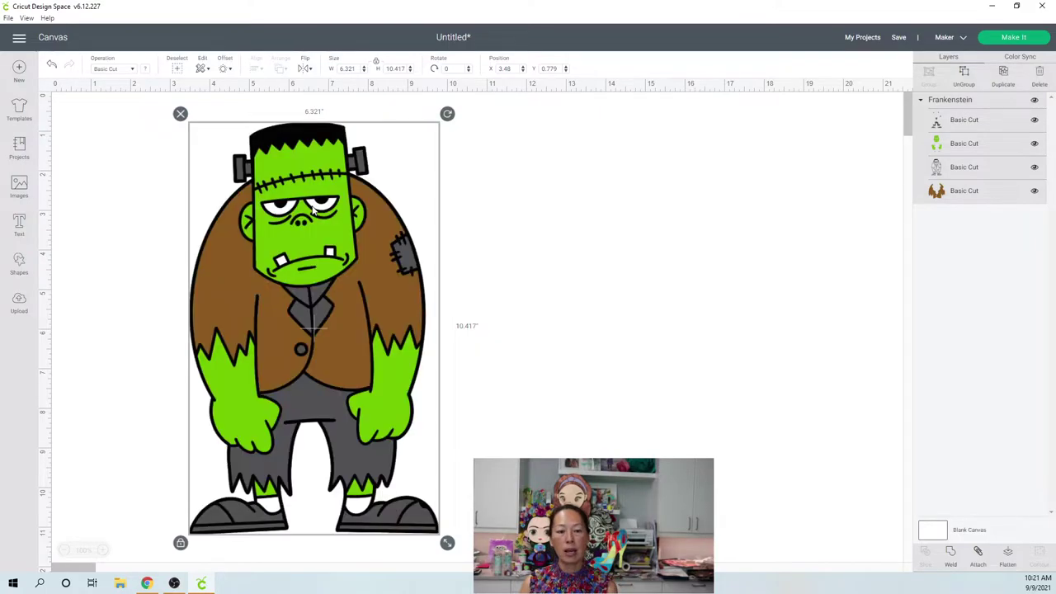
drag(313, 212, 655, 209)
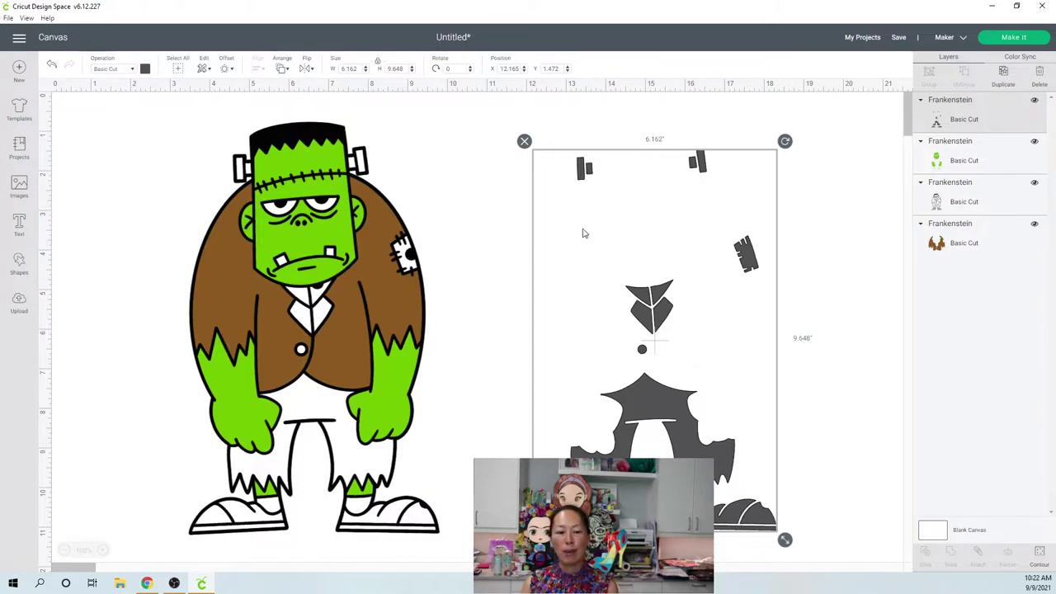
Separate the green skin layer from the figure and fit it over the dark grey pieces
click(305, 206)
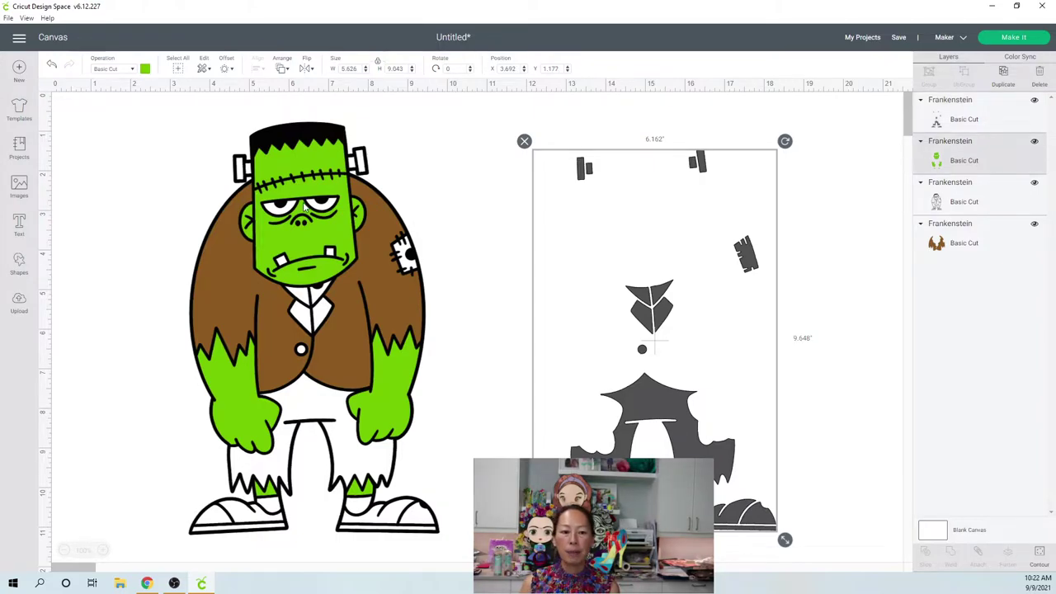
drag(305, 206, 353, 208)
drag(272, 207, 97, 207)
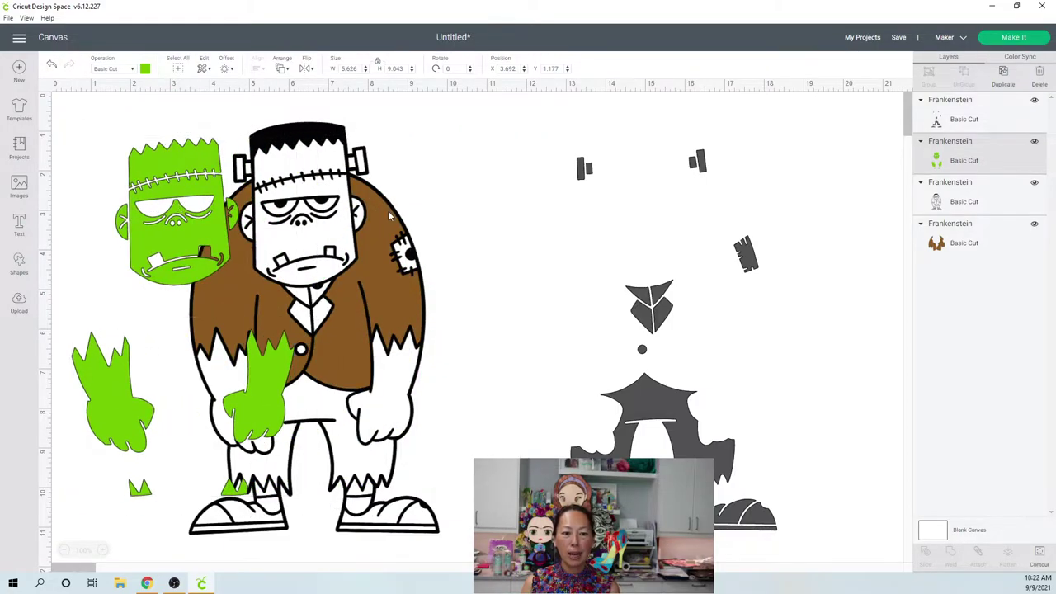
click(213, 216)
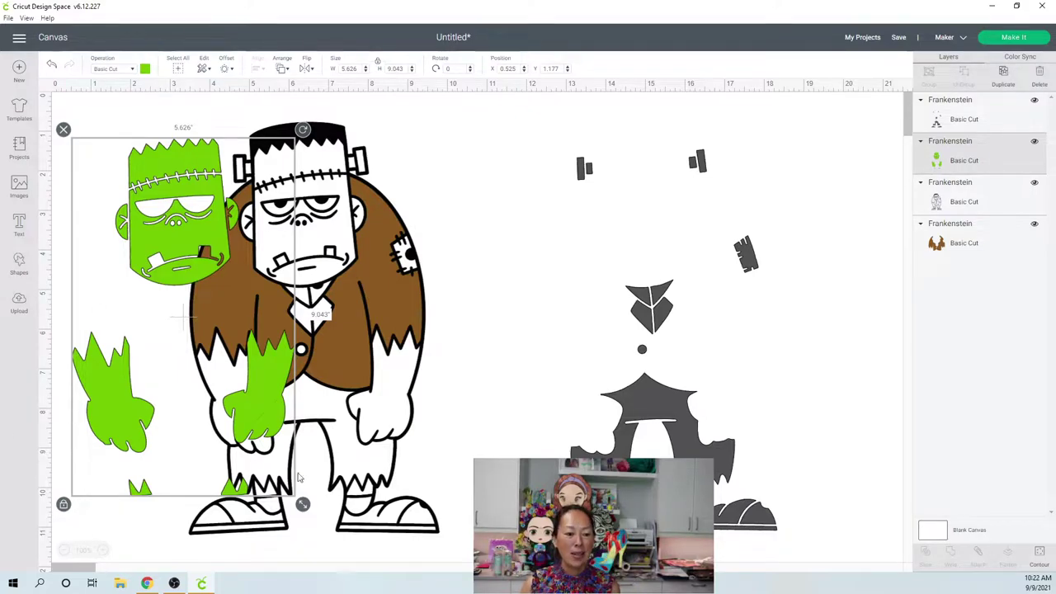
drag(175, 227, 661, 227)
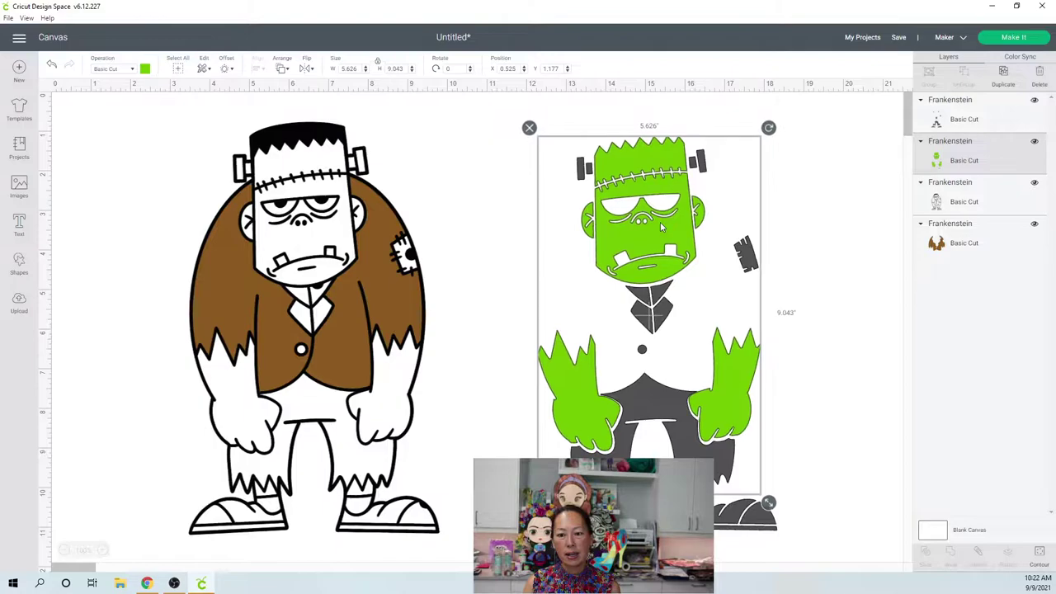
Move the black outline layer aside and fit the brown jacket layer together with the green and grey pieces
click(226, 301)
drag(225, 299, 129, 301)
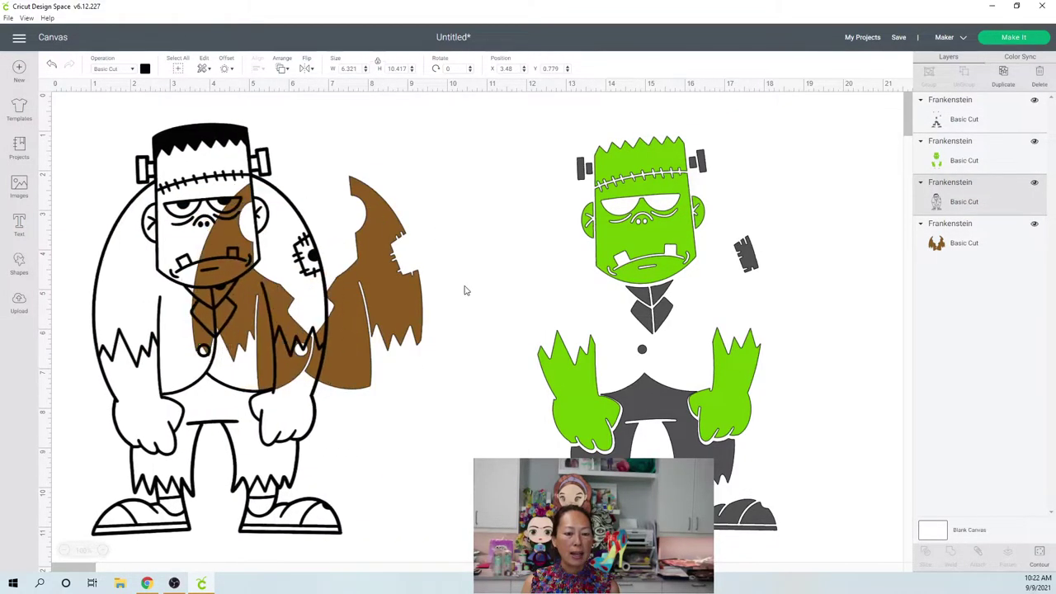
click(395, 295)
drag(395, 294, 514, 228)
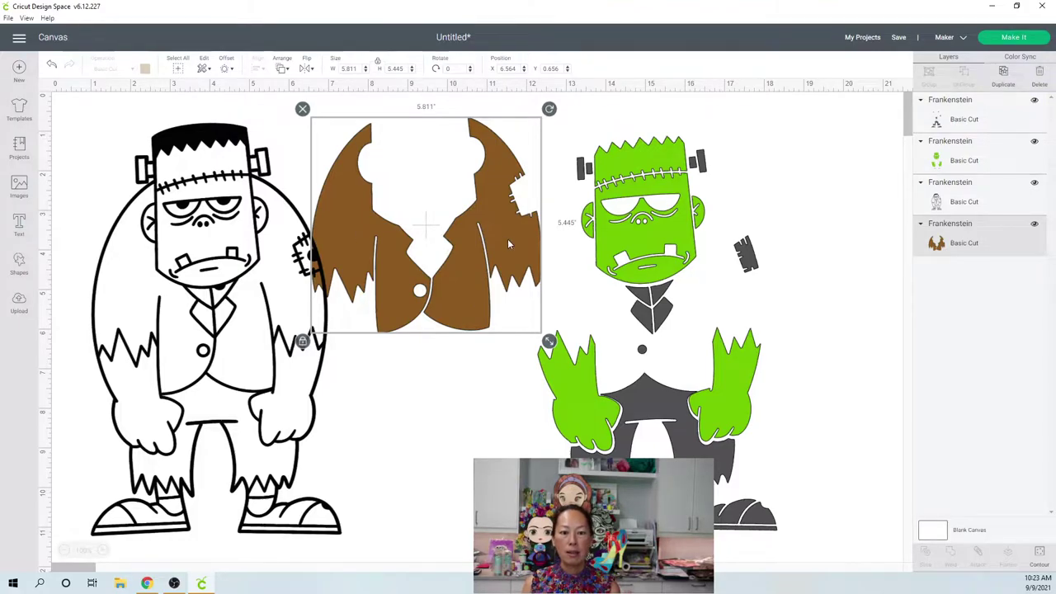
drag(426, 258, 645, 324)
Hide all contours of the black outline layer and place the solid silhouette behind the reassembled figure
click(246, 353)
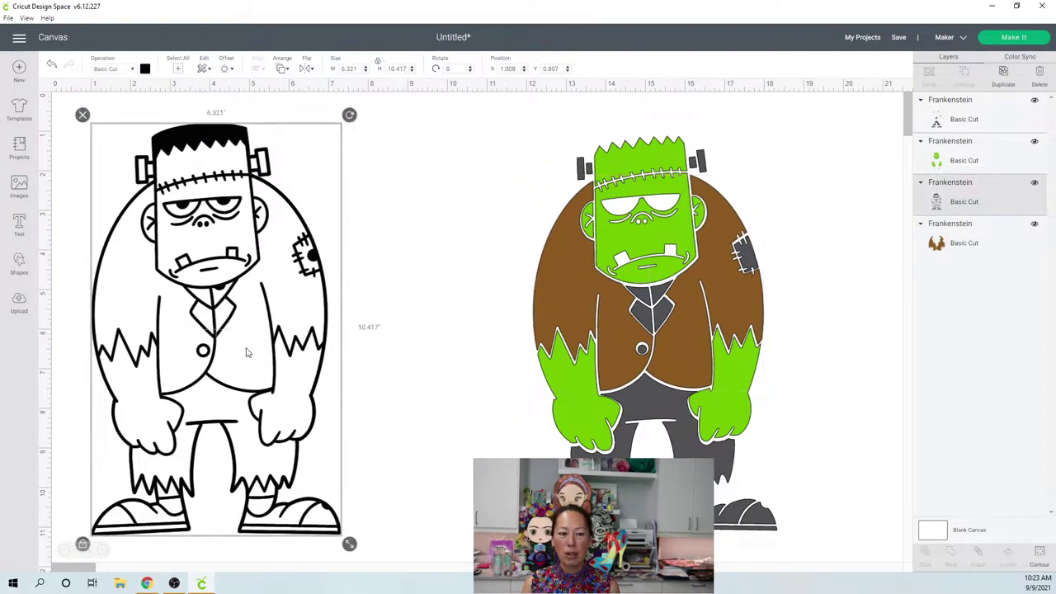
click(1031, 556)
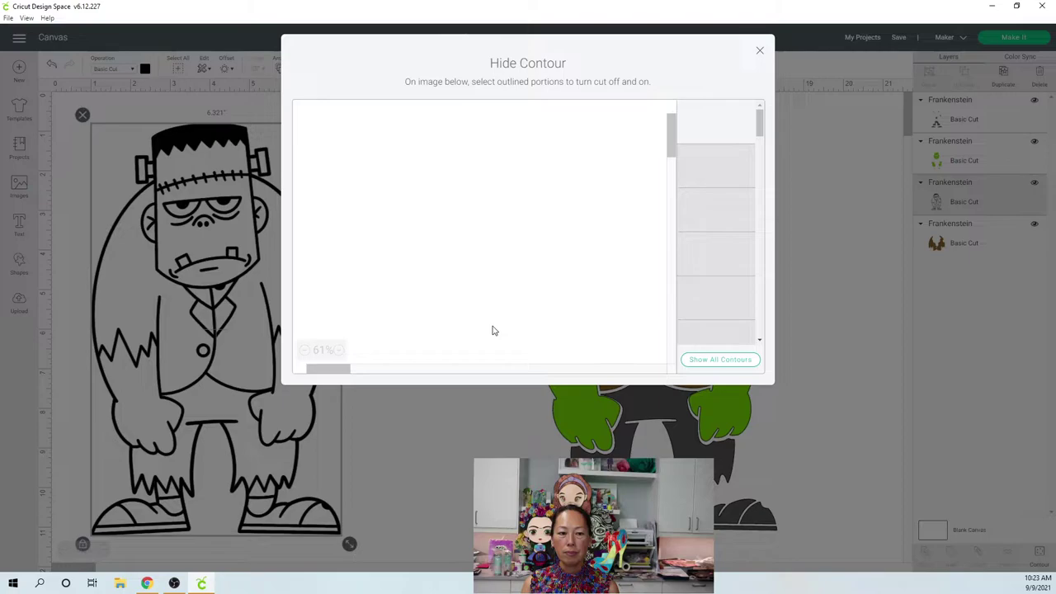
click(760, 47)
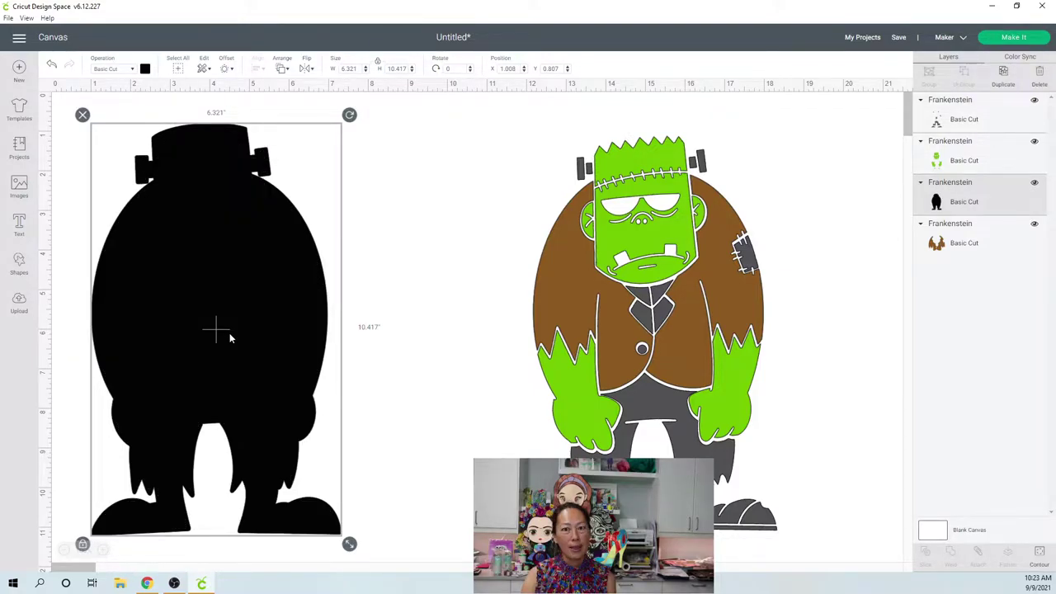
drag(231, 338, 670, 338)
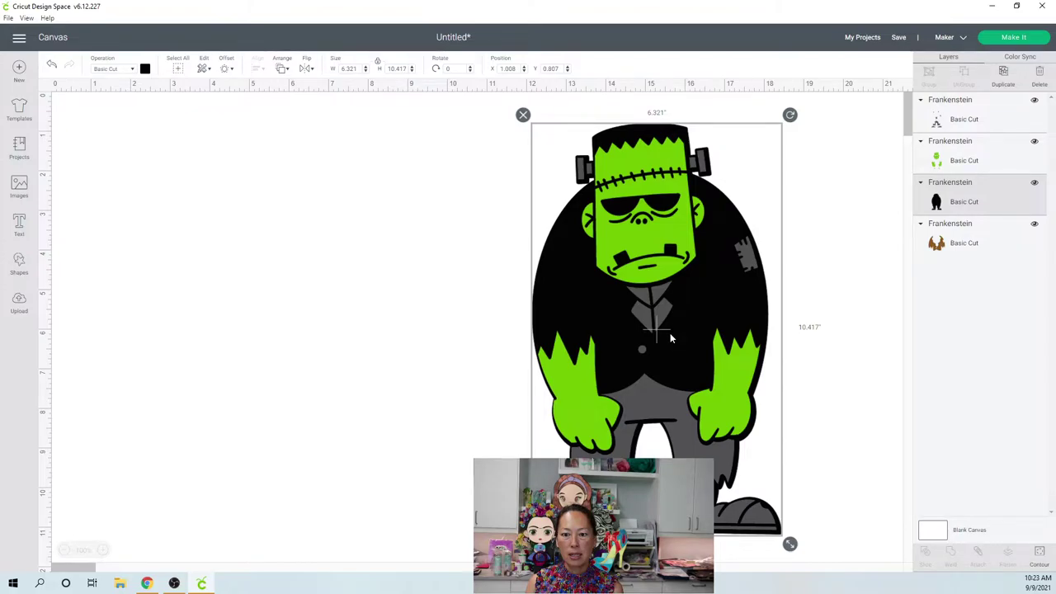
Replace everything on the canvas with a fresh copy of the Frankenstein image and set its height to 30 inches
key(ctrl+a)
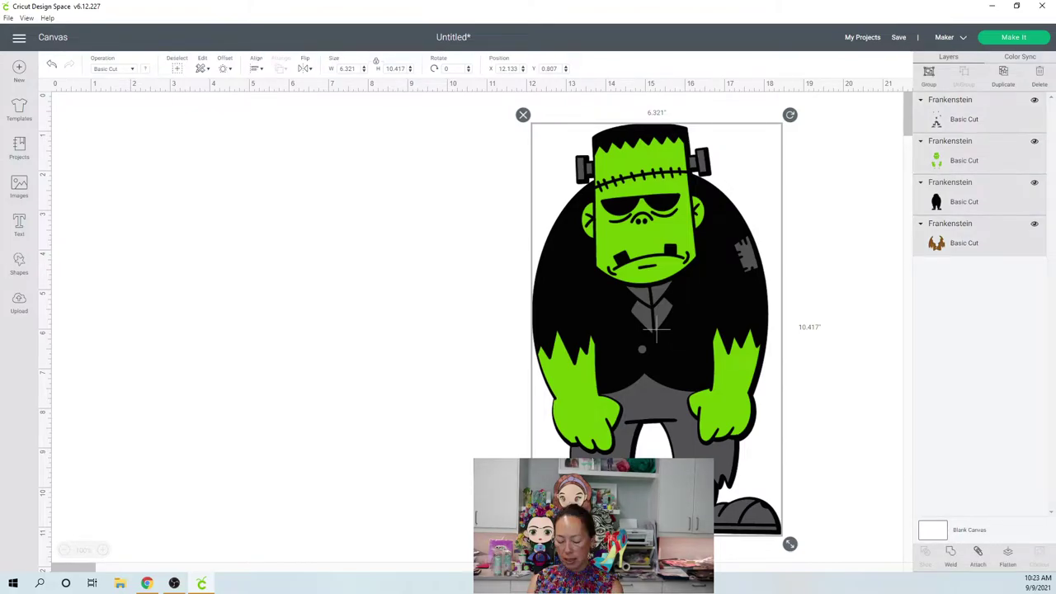
click(16, 309)
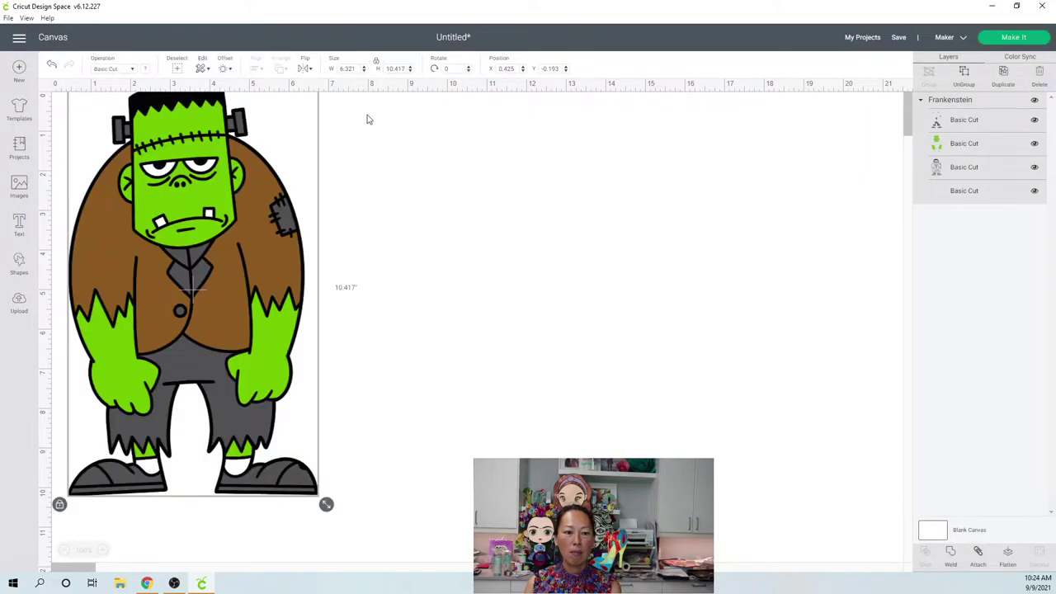
click(387, 69)
text(30)
key(Tab)
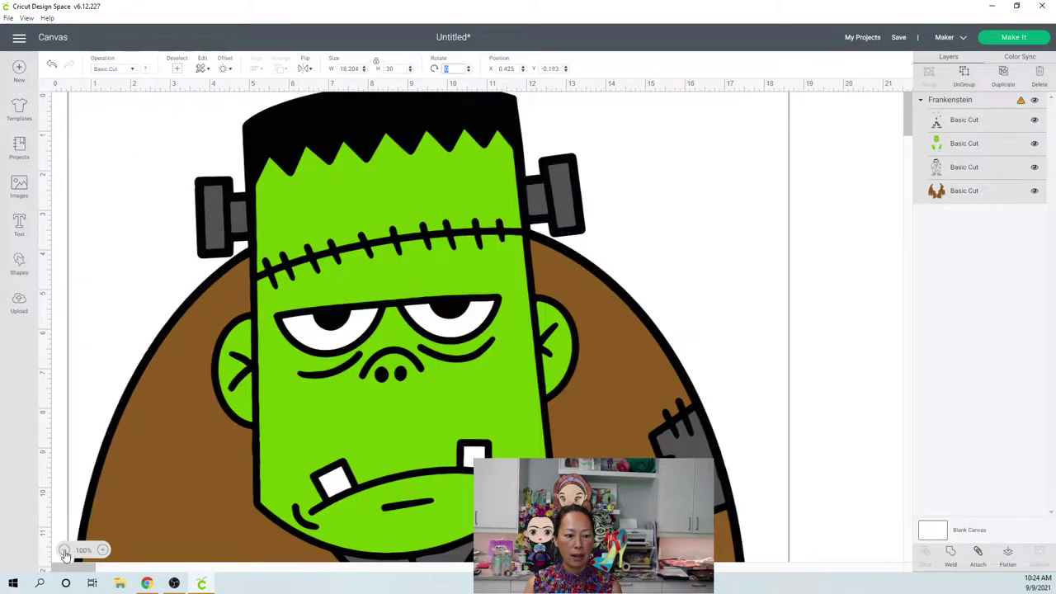
Move the enlarged Frankenstein image away from the canvas edges so the whole figure has space around it
click(64, 552)
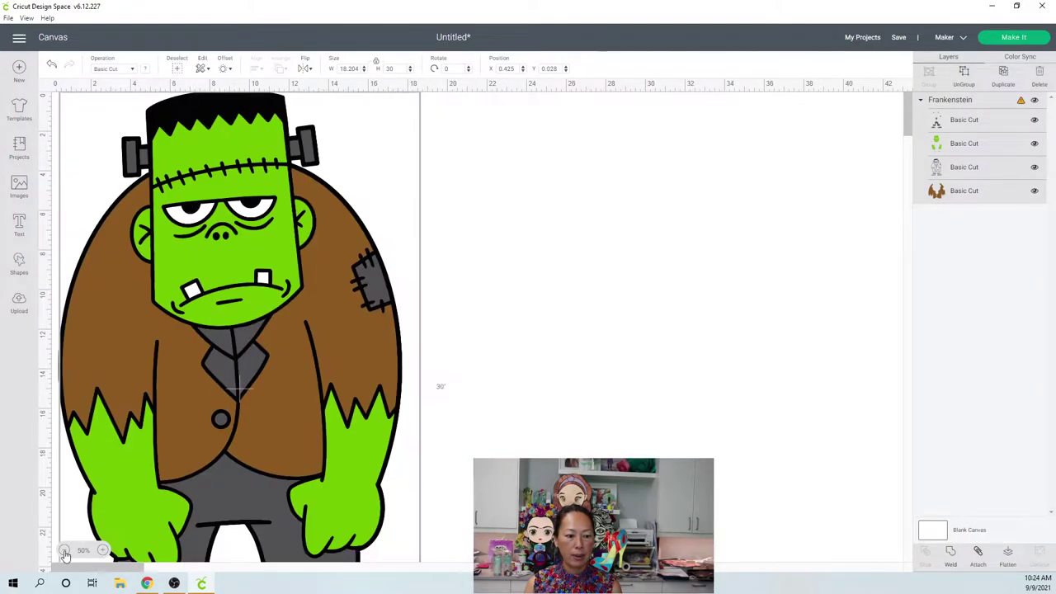
click(64, 552)
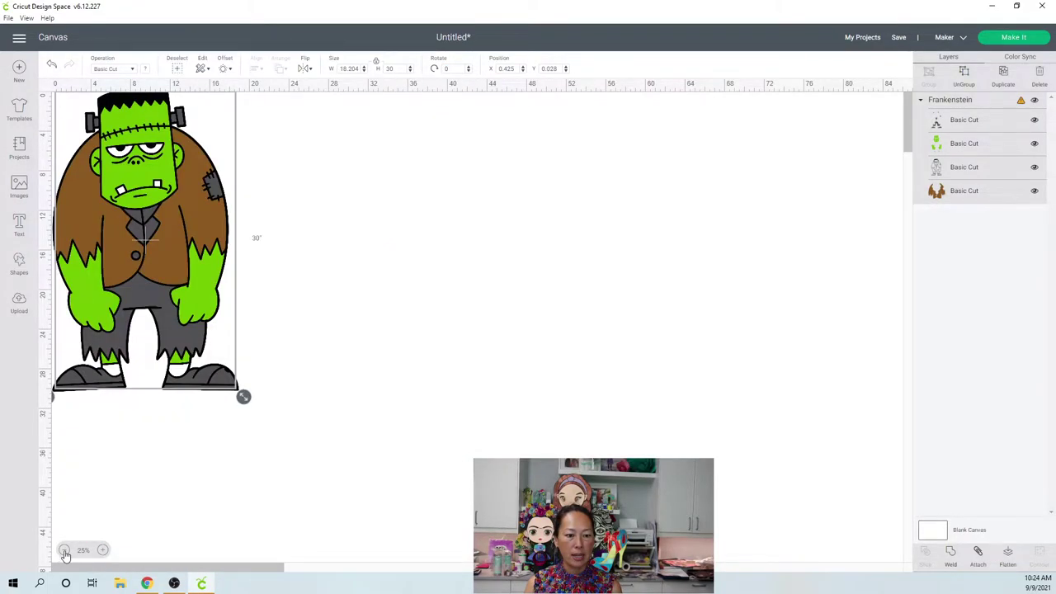
drag(87, 224, 248, 254)
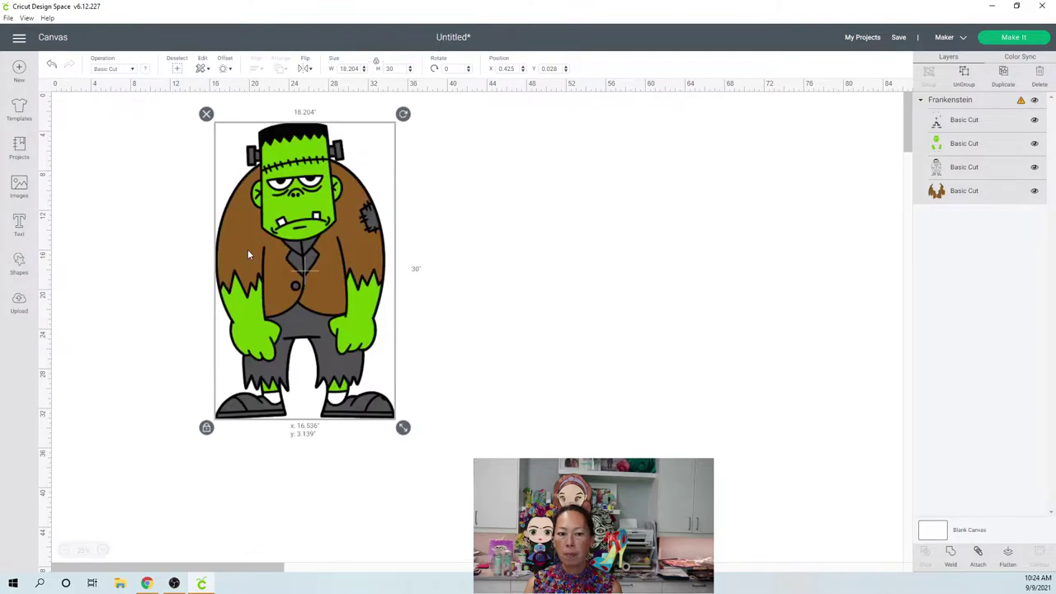
key(ctrl+z)
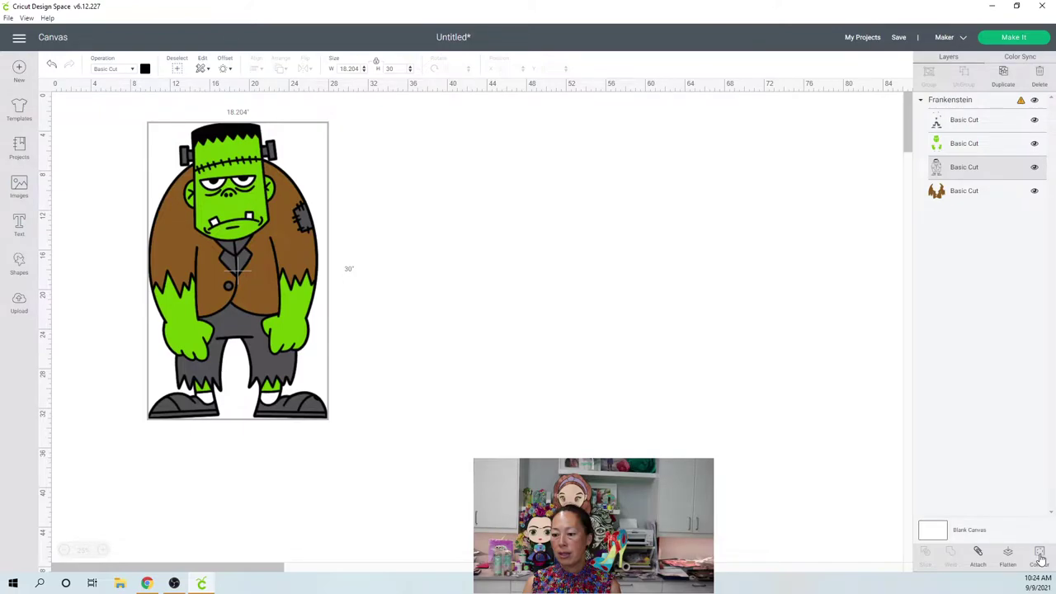
Hide all contours of the black outline layer and separate the dark grey layer from the figure
click(1040, 559)
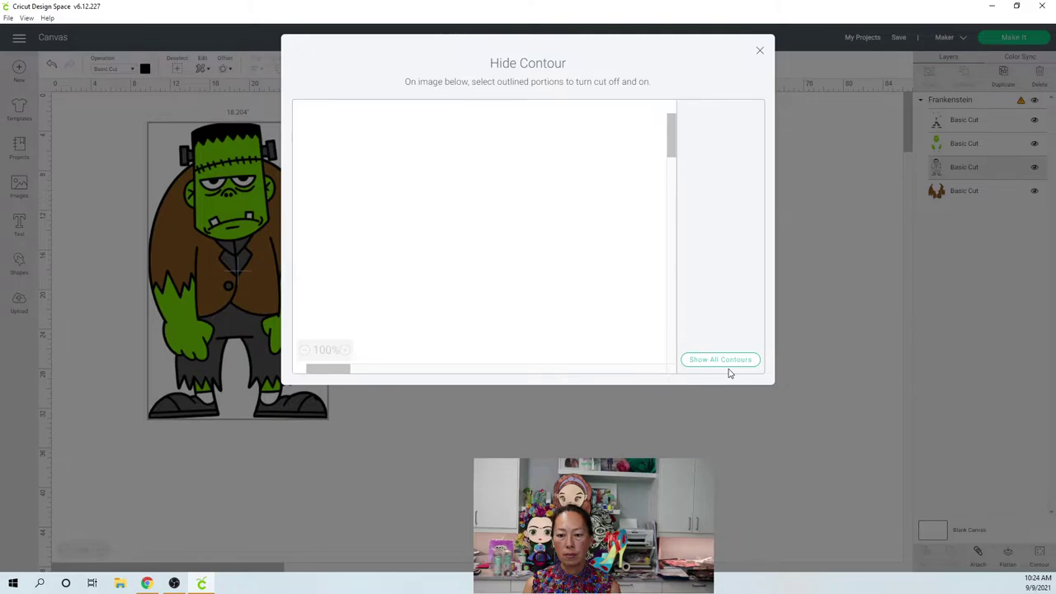
click(760, 53)
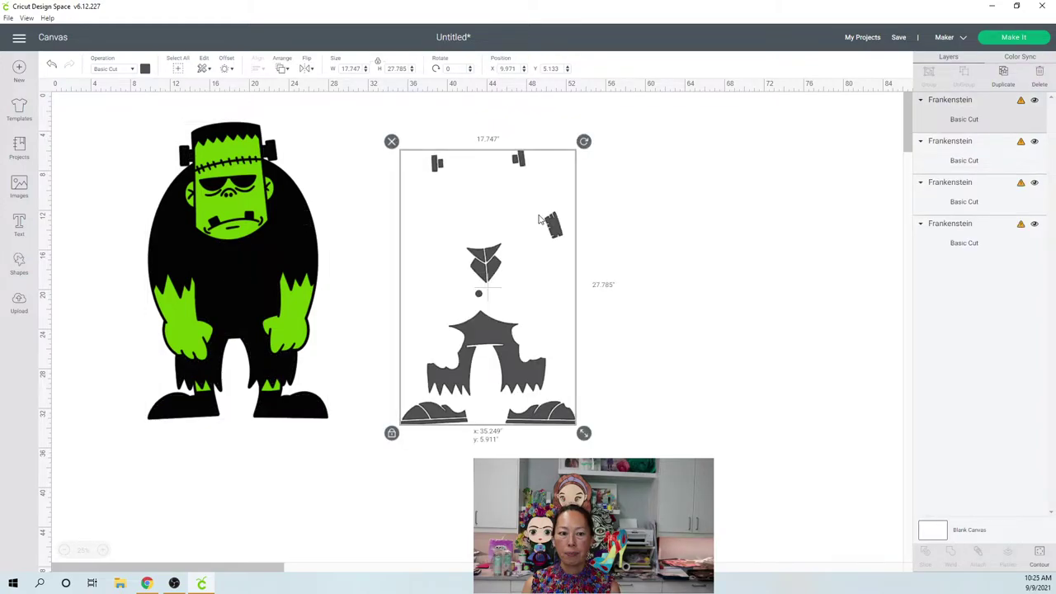
drag(487, 218, 554, 218)
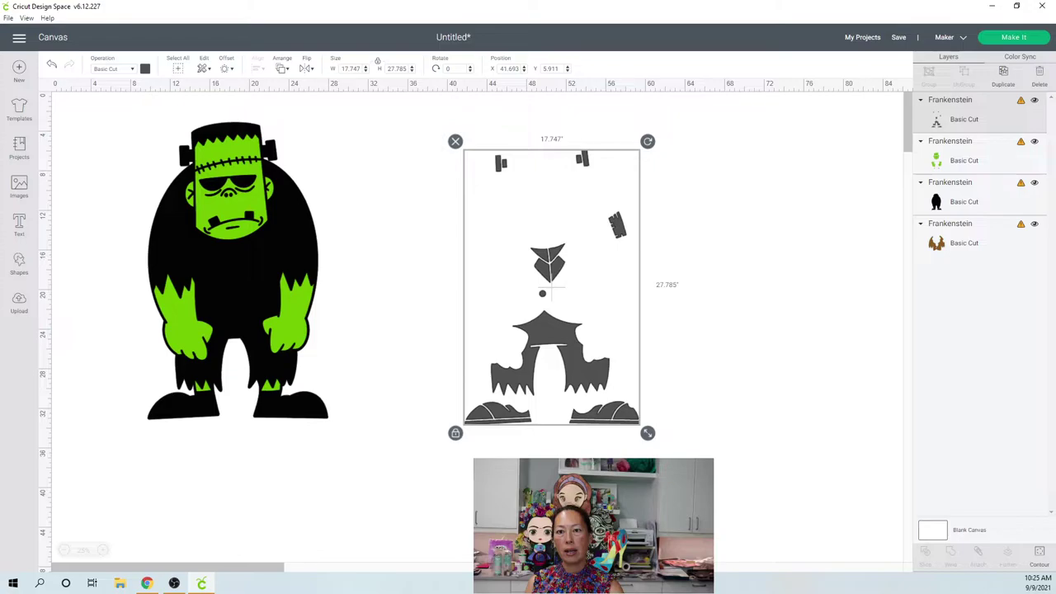
Add a square enlarged to about 32 inches and position it over one shoe of the dark grey layer
click(19, 264)
click(63, 159)
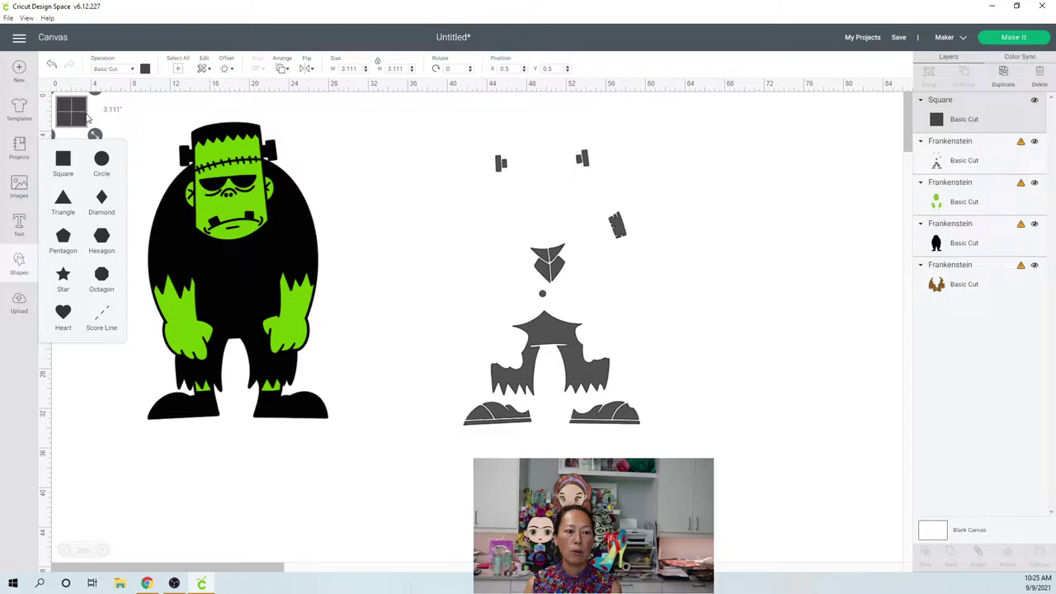
drag(88, 118, 597, 437)
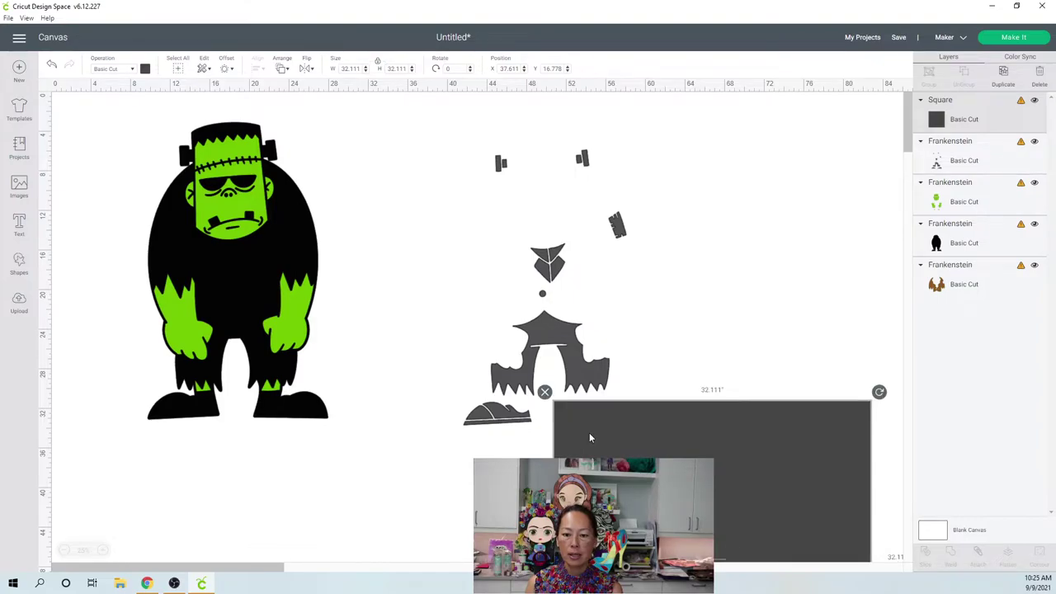
Slice the overlapped shoe out of the dark grey layer with the square and delete the surplus shoe copy
click(410, 406)
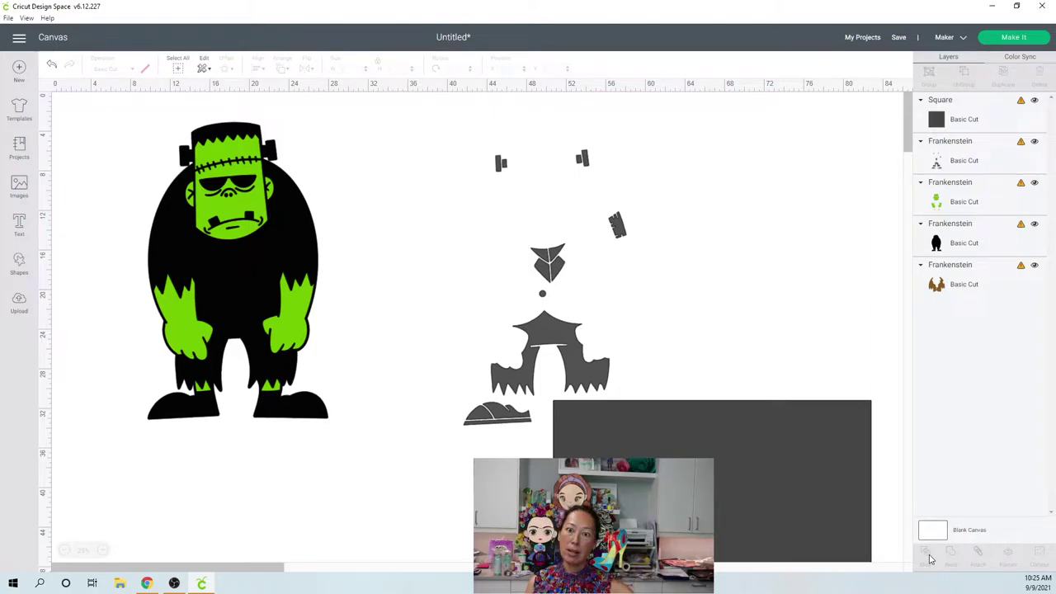
click(928, 558)
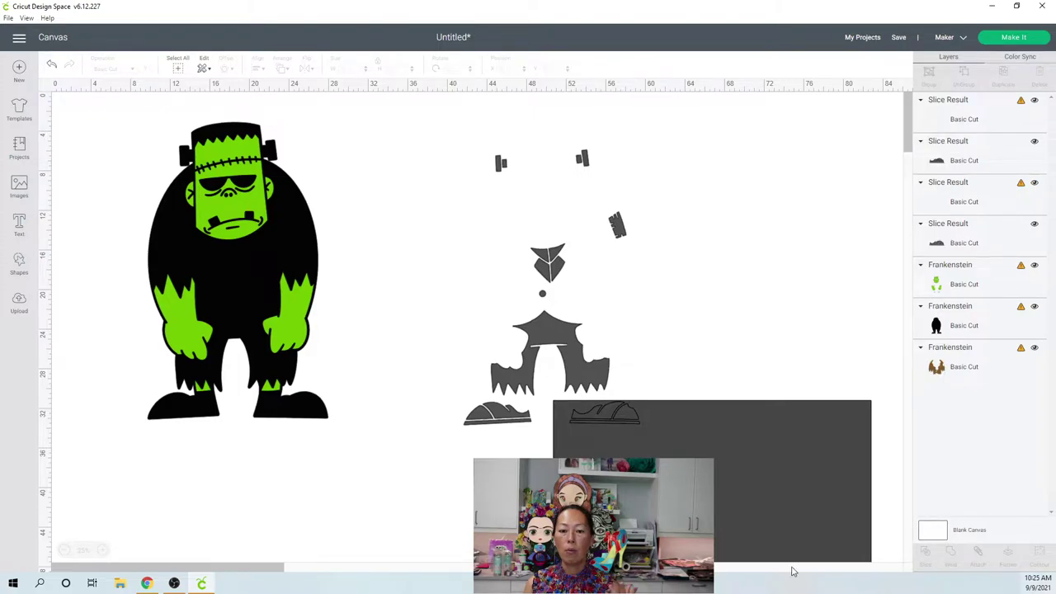
drag(613, 416, 738, 417)
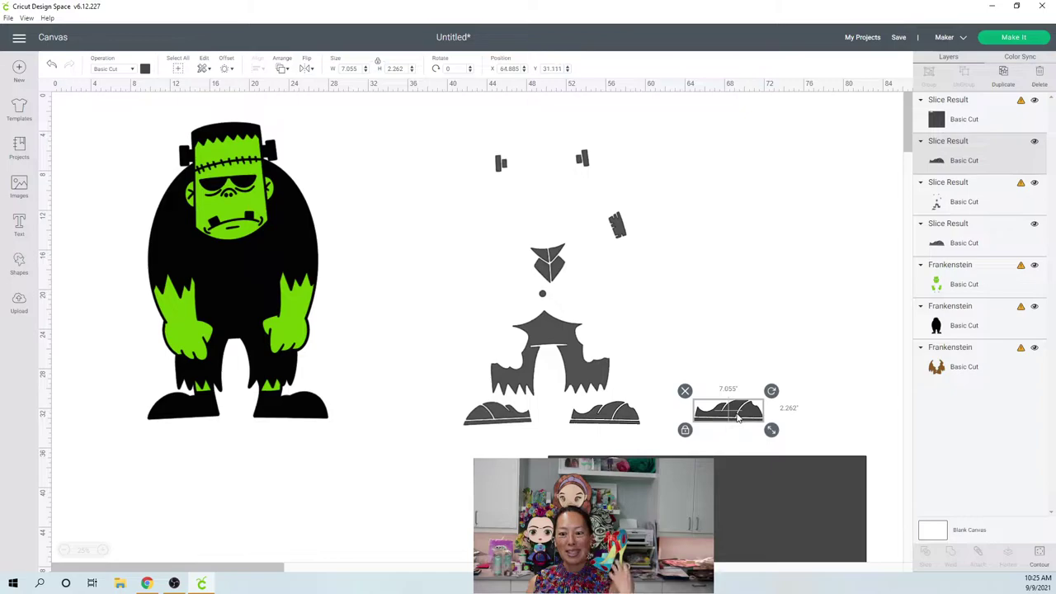
click(685, 391)
Move the remaining dark grey pieces away from the cut shoe and set that shoe aside near the canvas top
click(623, 415)
drag(623, 415, 507, 376)
click(665, 431)
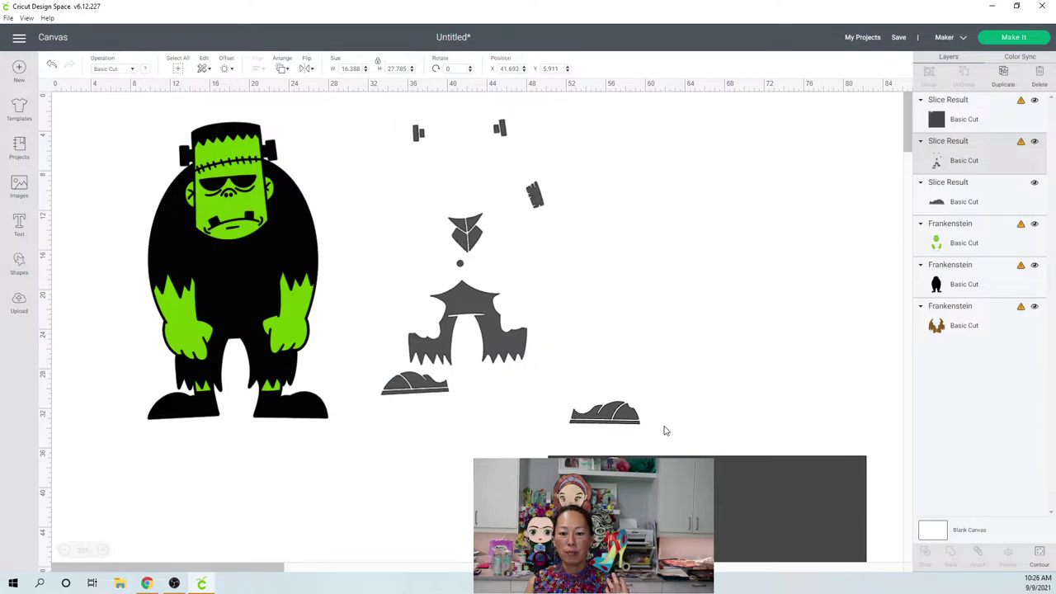
drag(588, 406, 780, 122)
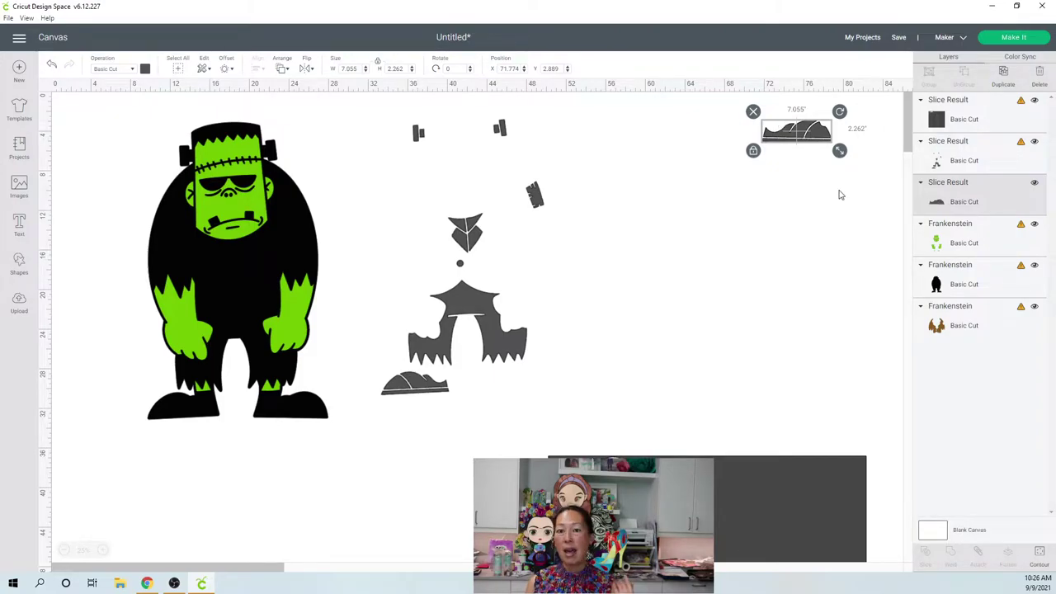
Overlap the dark grey layer's remaining shoe with the square and slice the shoe out
click(751, 474)
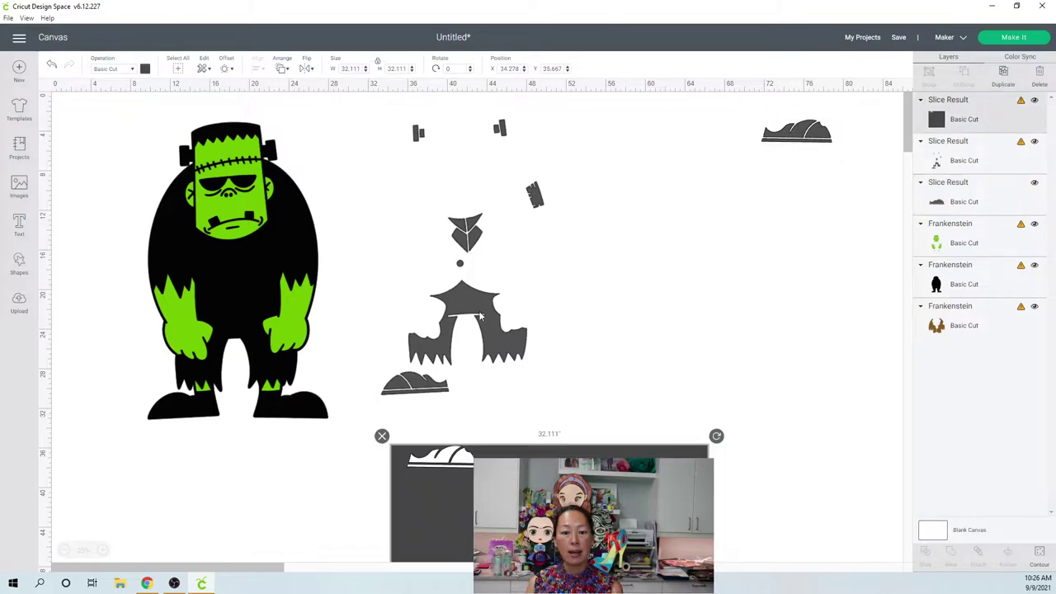
drag(525, 328, 734, 391)
click(738, 531)
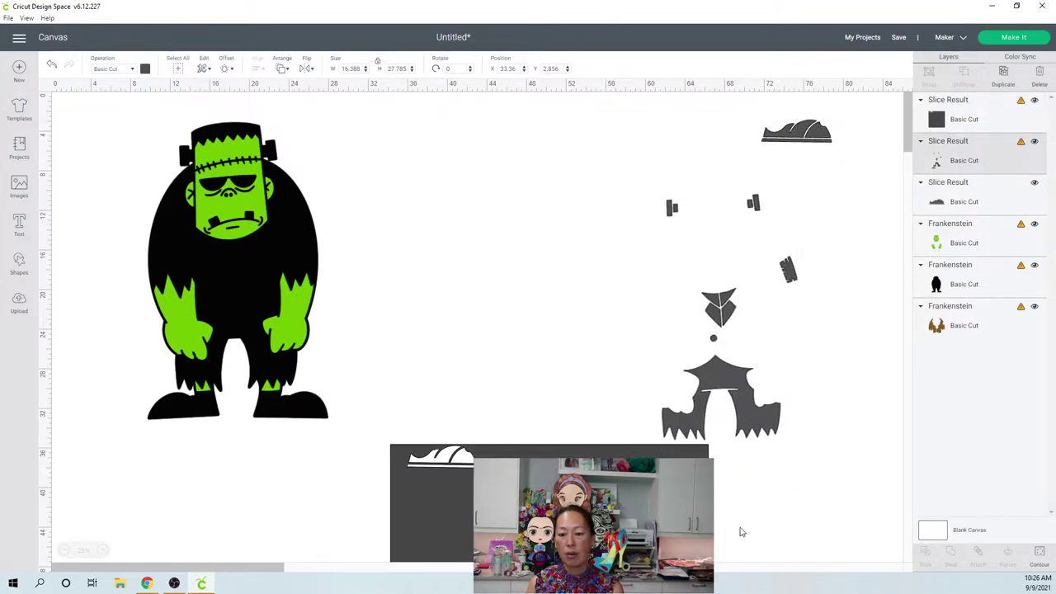
drag(825, 500, 624, 406)
click(800, 367)
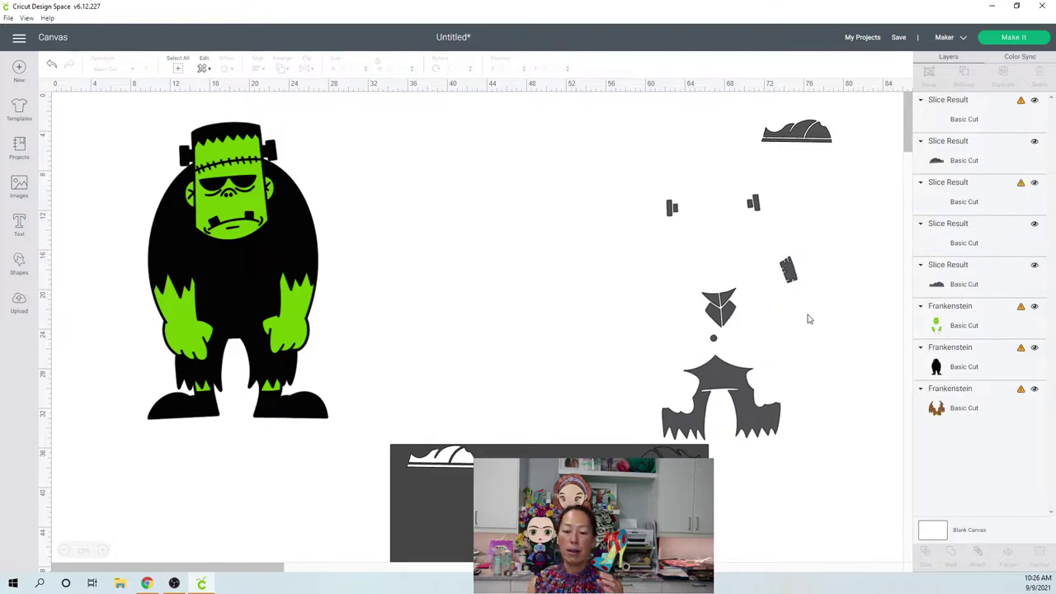
Move the square beside the black figure and place the second cut shoe near the first one
drag(546, 446, 483, 182)
drag(773, 488, 876, 178)
Rotate the remaining dark grey pieces to about 89° and position them so only the trousers overlap the square
drag(724, 307, 710, 333)
drag(791, 211, 841, 415)
drag(733, 342, 693, 350)
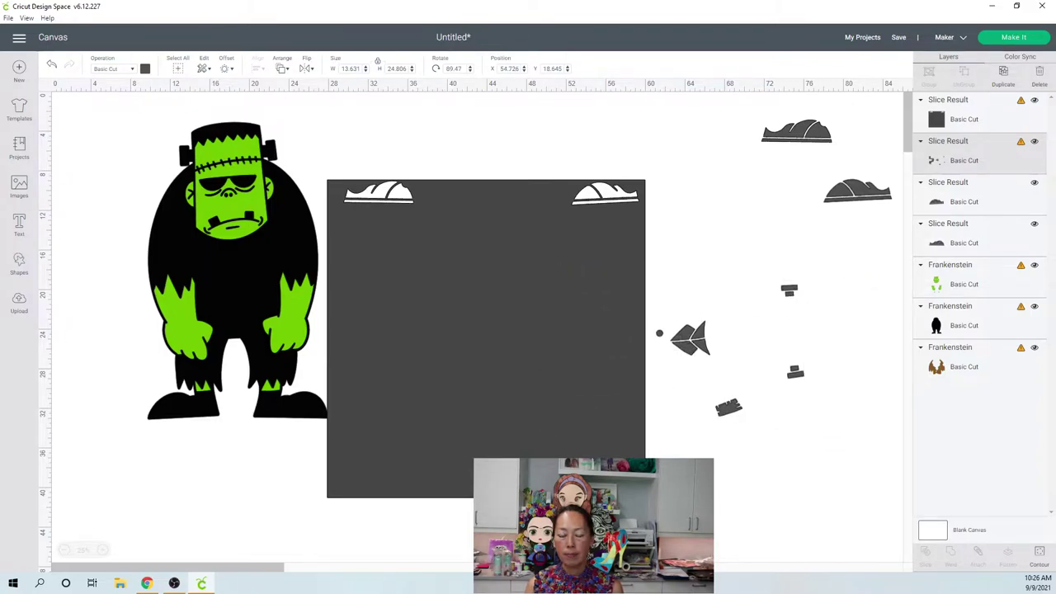
Slice the trousers out of the remaining dark grey layer using the square
click(683, 352)
drag(578, 137, 670, 445)
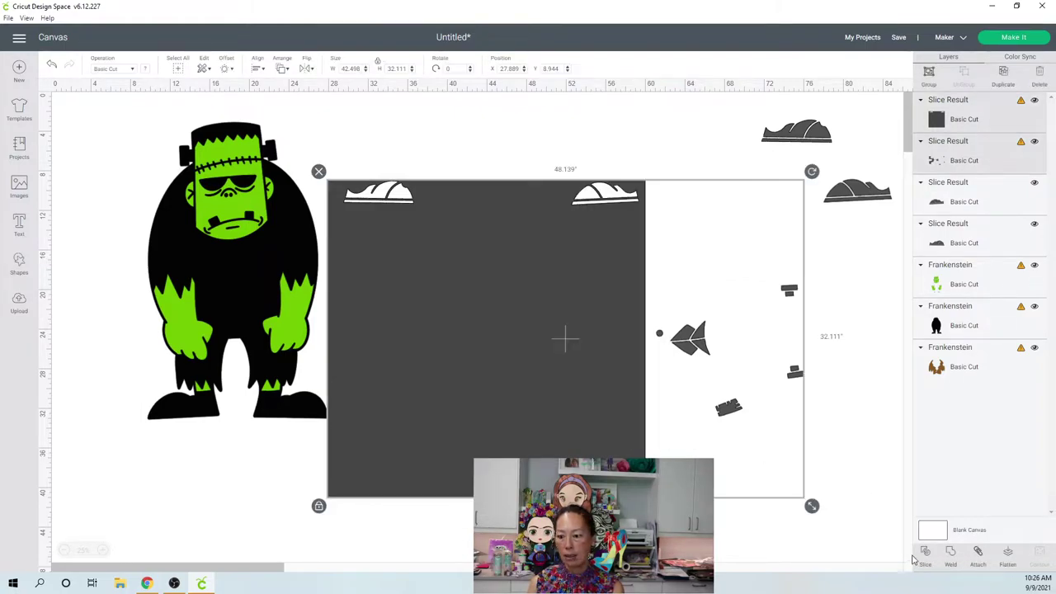
click(745, 377)
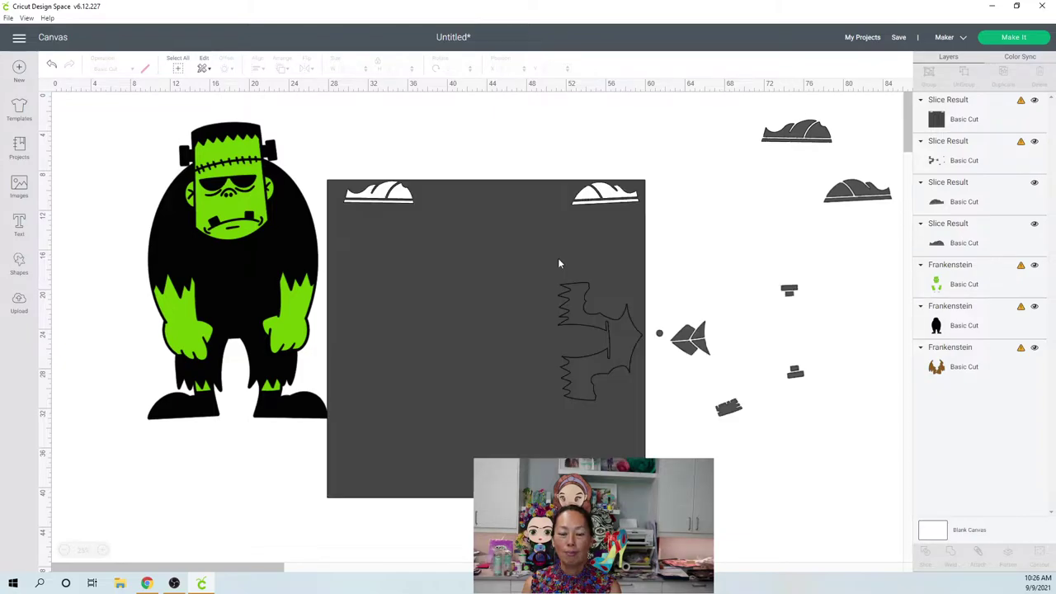
Move the square clear of the cut trousers and rotate the trousers to about 271°, placing them upright beside the black figure's head
drag(394, 353, 218, 484)
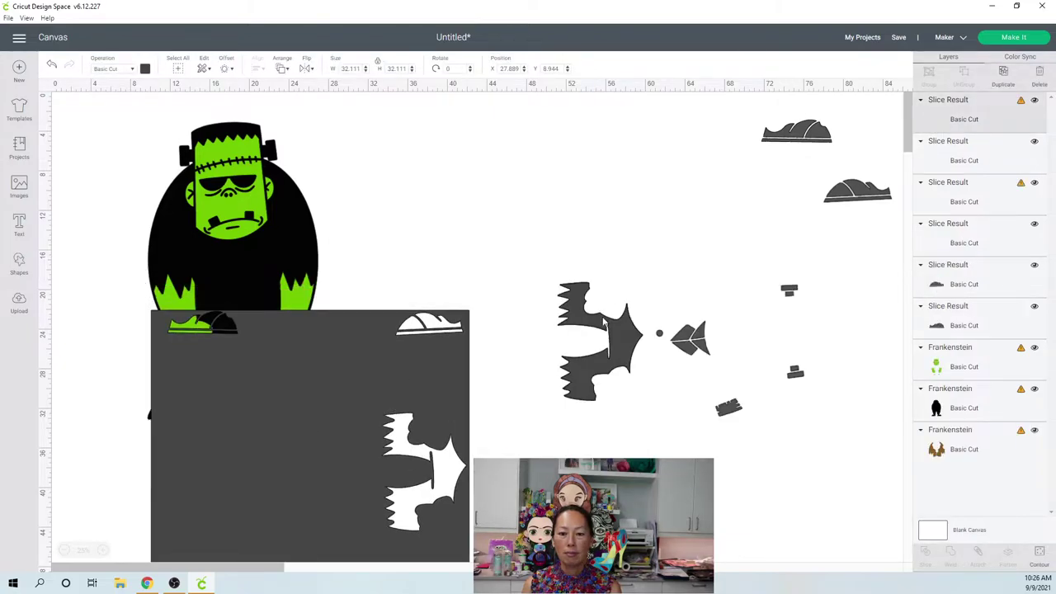
drag(603, 309, 536, 231)
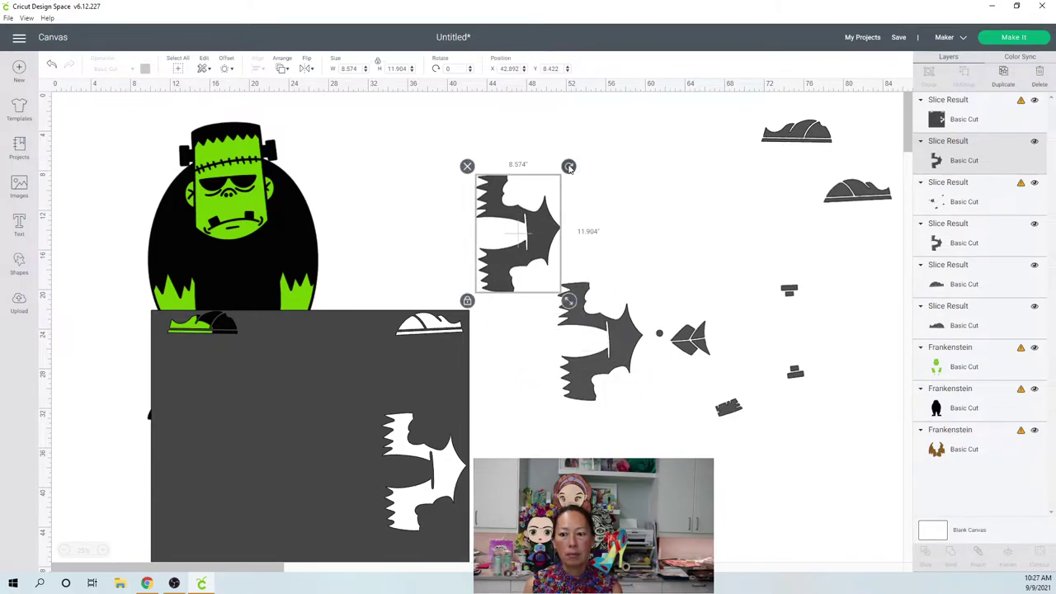
drag(564, 162, 452, 188)
drag(452, 185, 499, 191)
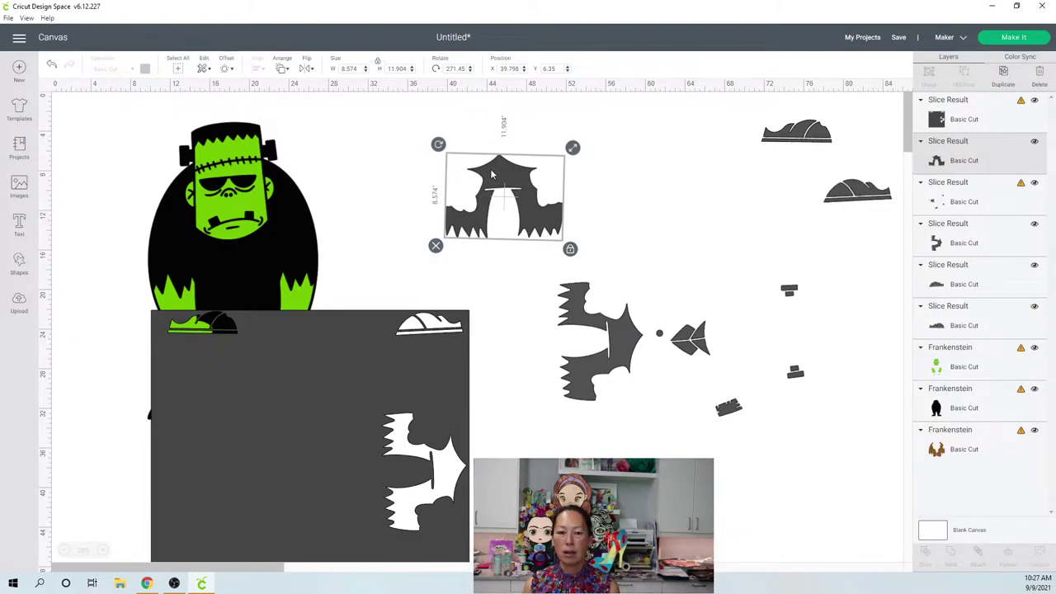
drag(523, 202, 522, 188)
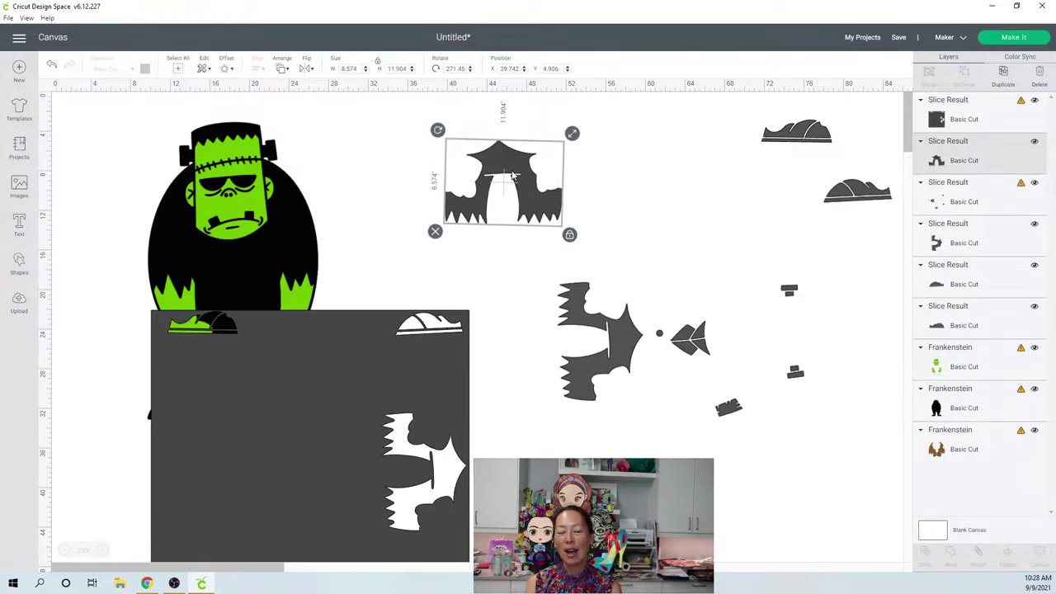
Delete the duplicate trousers and position the remaining small dark grey pieces so only the round dot overlaps the square
click(612, 314)
drag(613, 314, 581, 404)
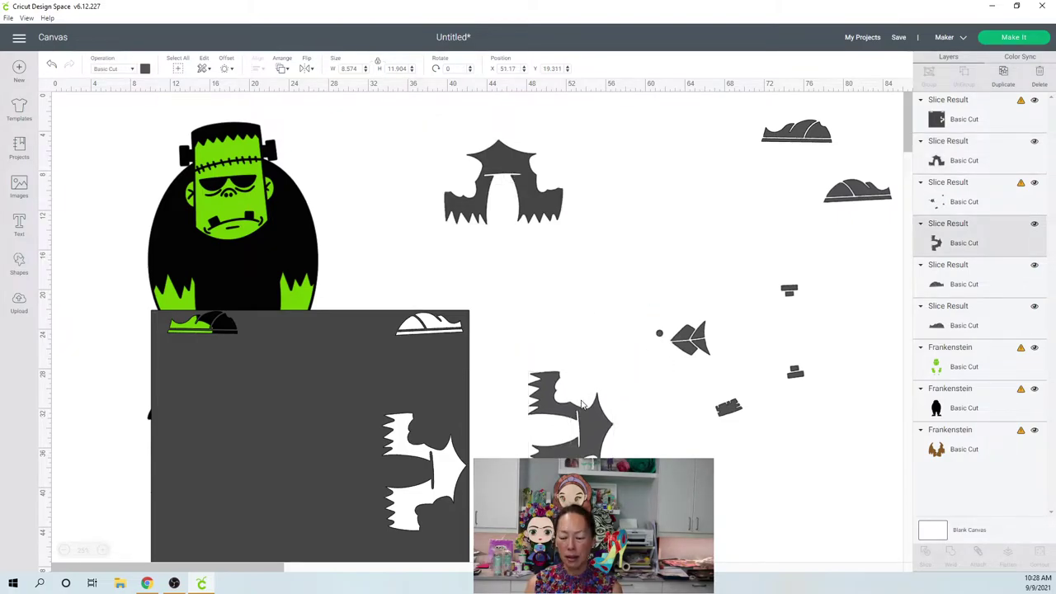
click(702, 346)
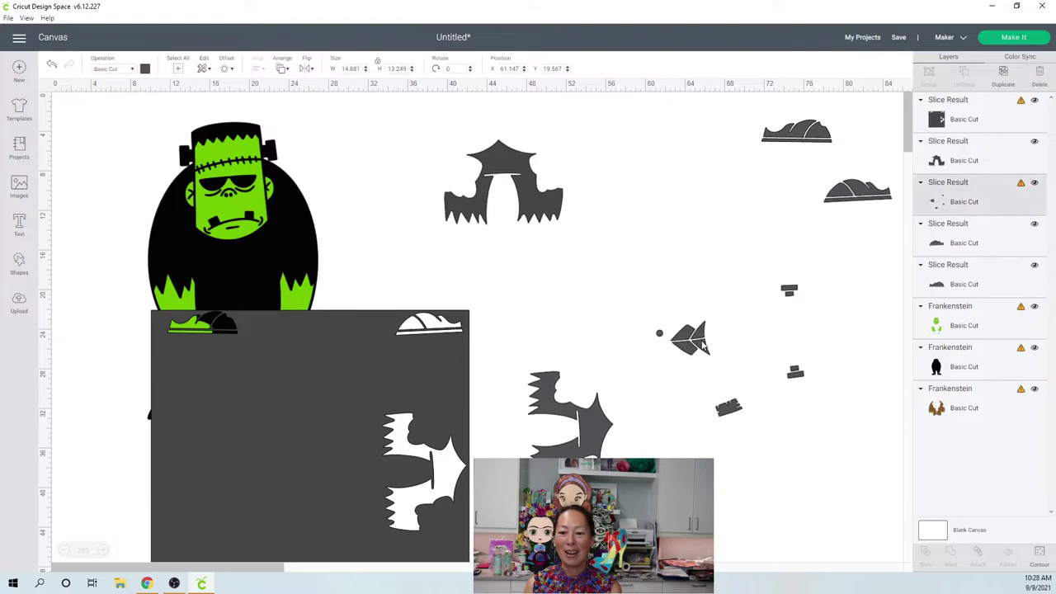
drag(701, 347, 509, 394)
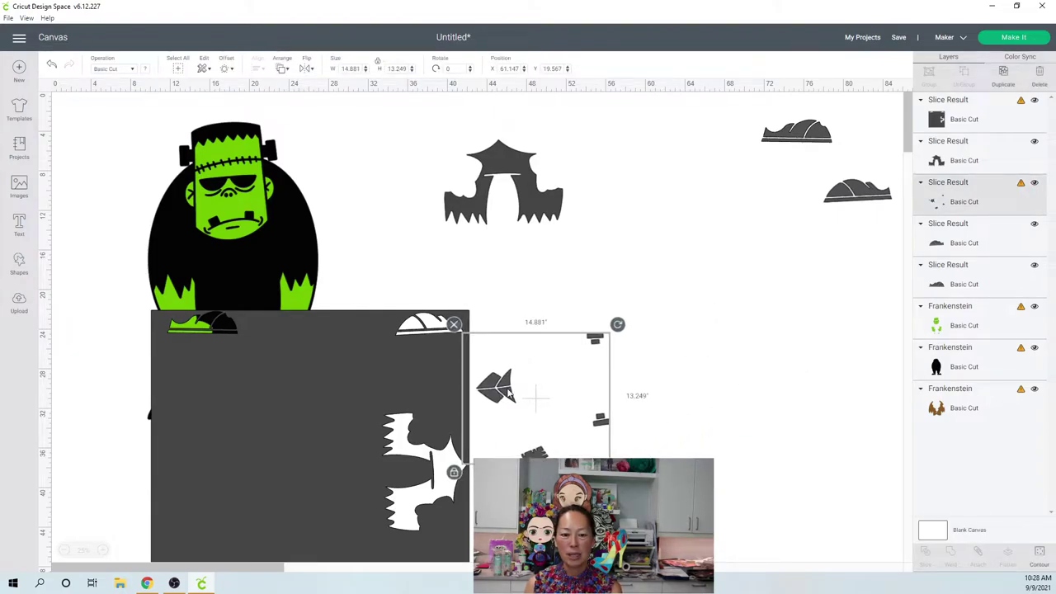
Slice the round dot out of the remaining dark grey pieces using the square
click(725, 376)
drag(724, 376, 459, 381)
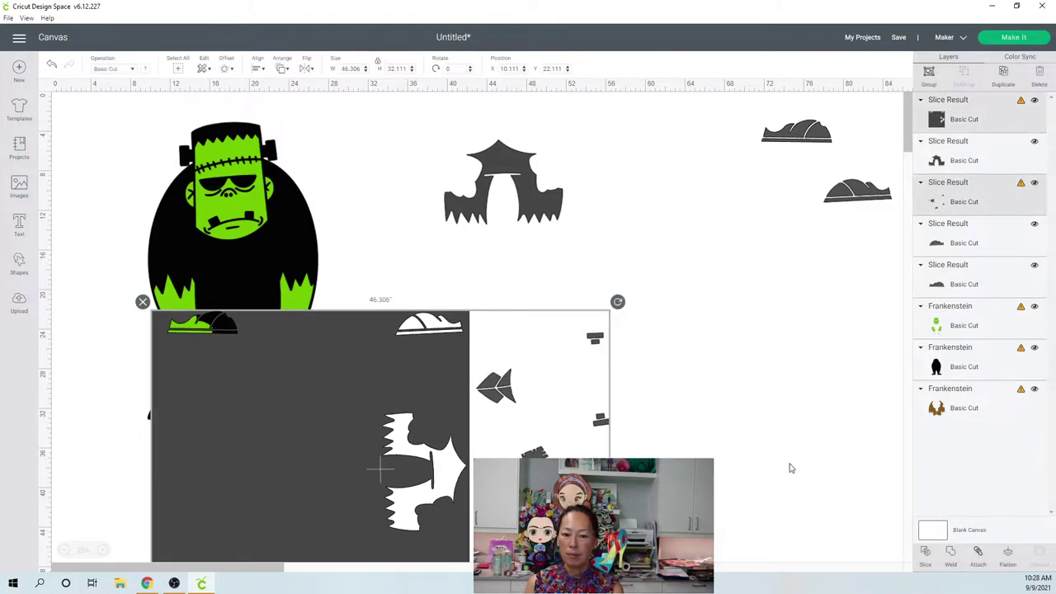
click(869, 535)
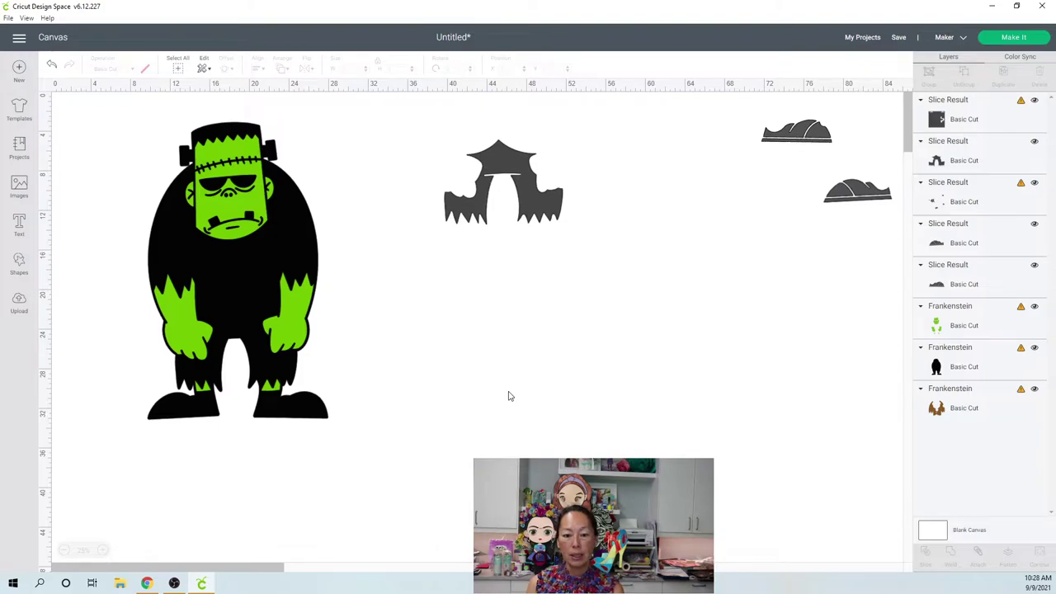
key(ctrl+z)
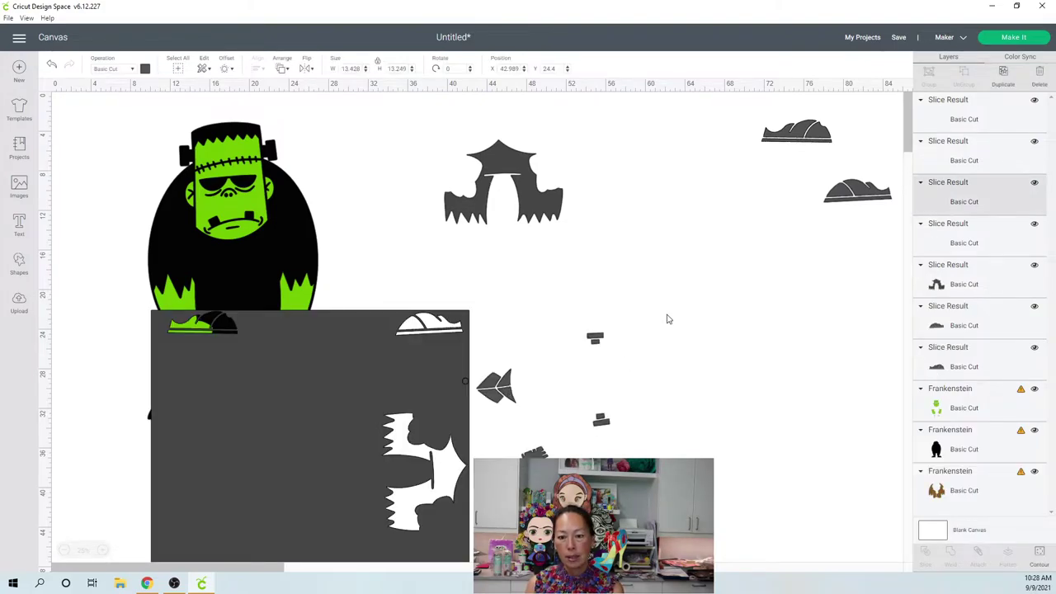
Separate the remaining dark grey pieces and the square, and place the cut dot beside the trousers
key(ctrl+z)
click(680, 303)
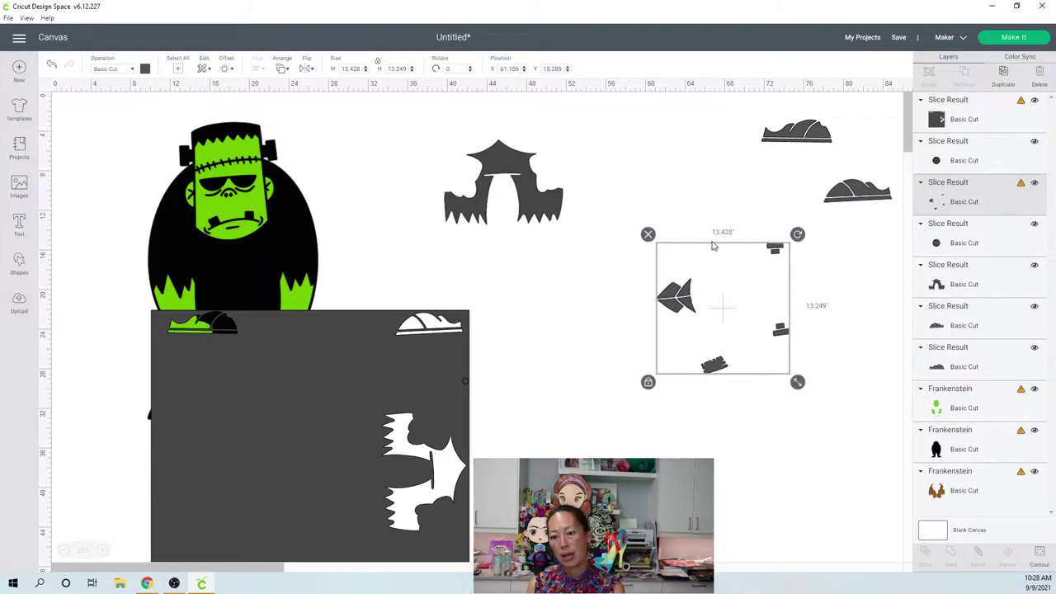
key(ctrl+z)
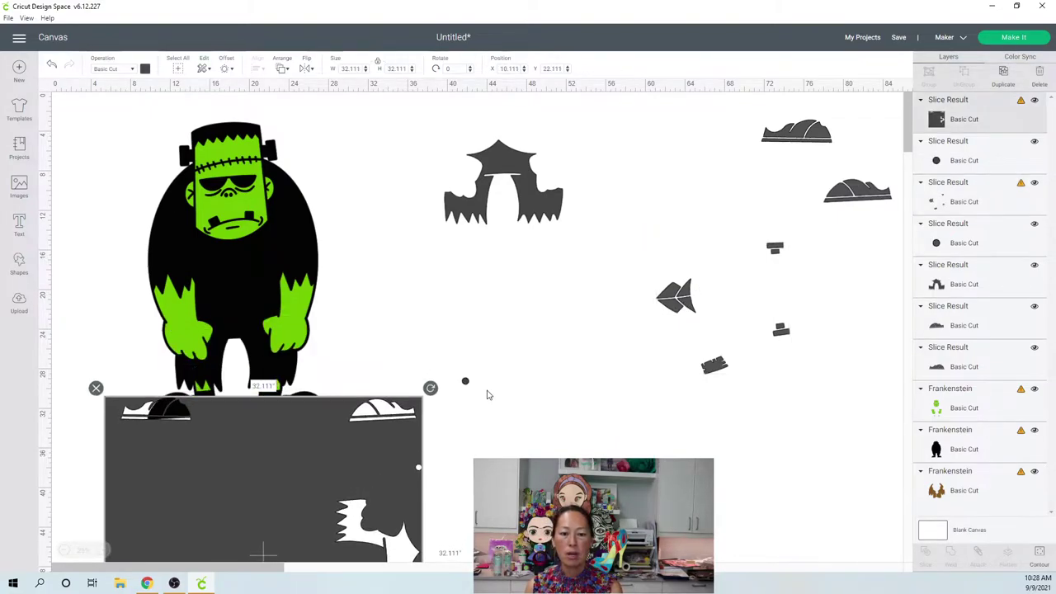
drag(462, 376, 591, 182)
drag(326, 447, 575, 403)
Overlap only the notched rectangular piece with the square and slice it out of the remaining dark grey pieces
drag(686, 307, 533, 307)
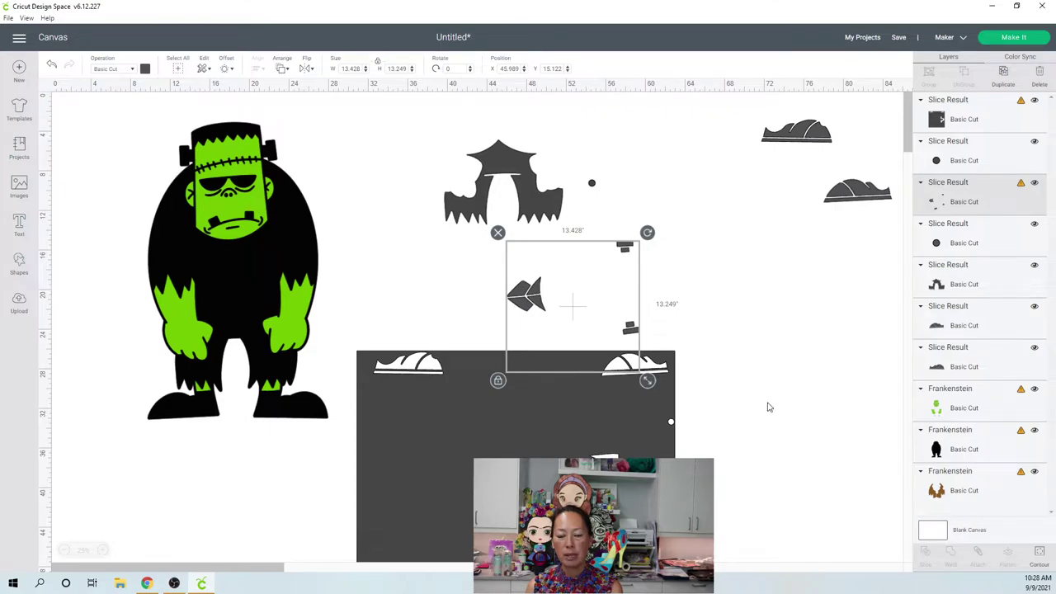
click(767, 407)
drag(797, 396, 432, 352)
click(476, 350)
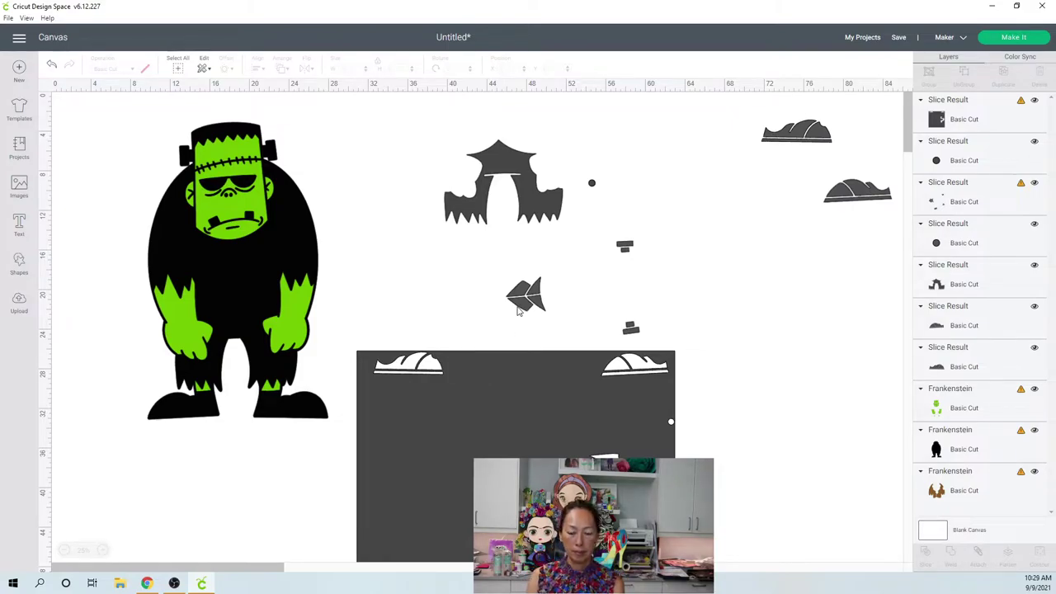
key(Delete)
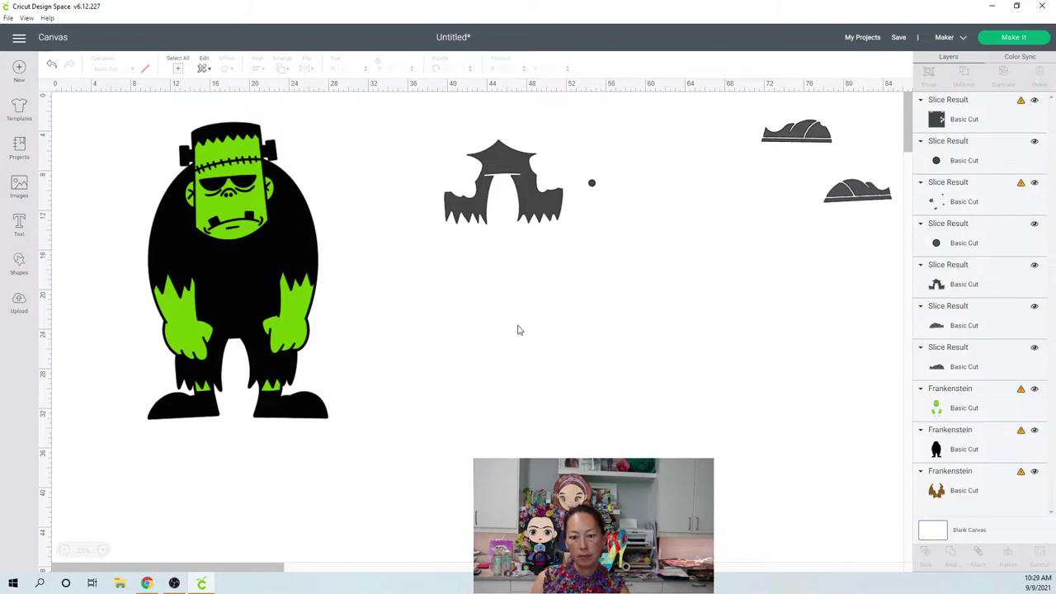
key(ctrl+z)
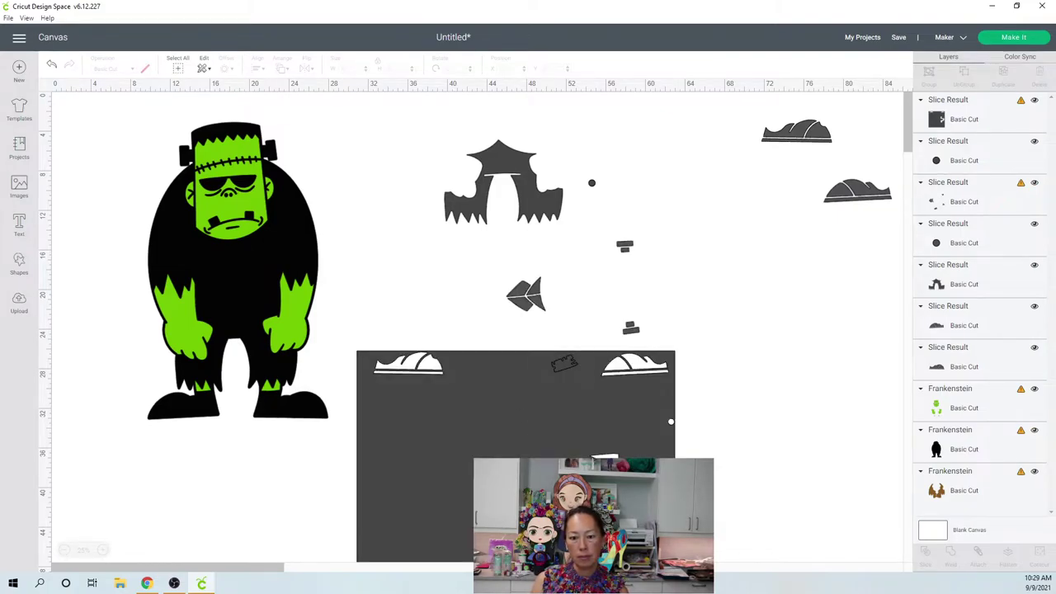
Move the square down clear of the small pieces and delete the duplicate notched rectangle
drag(495, 429, 526, 523)
click(565, 364)
drag(561, 366, 479, 369)
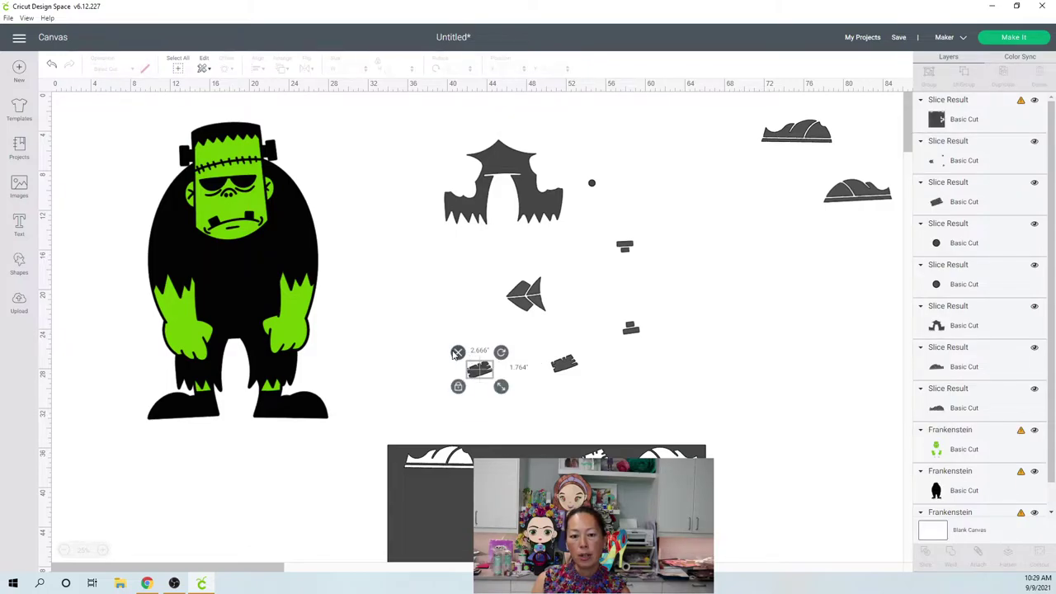
key(Delete)
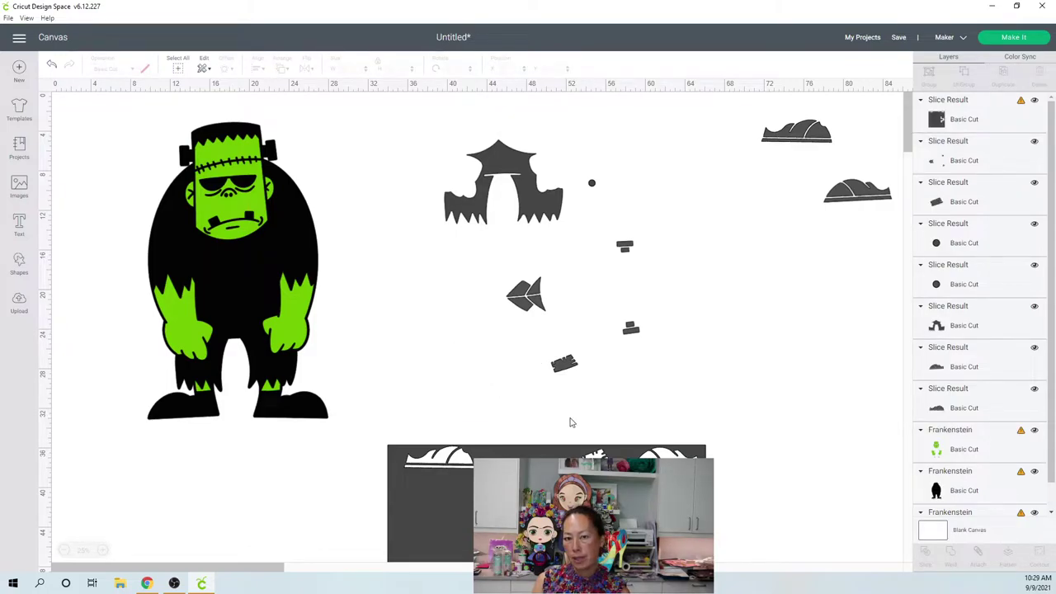
Place the notched rectangle above the dot near the trousers and delete the duplicate dot
drag(565, 365, 715, 322)
drag(703, 243, 620, 139)
drag(589, 207, 555, 385)
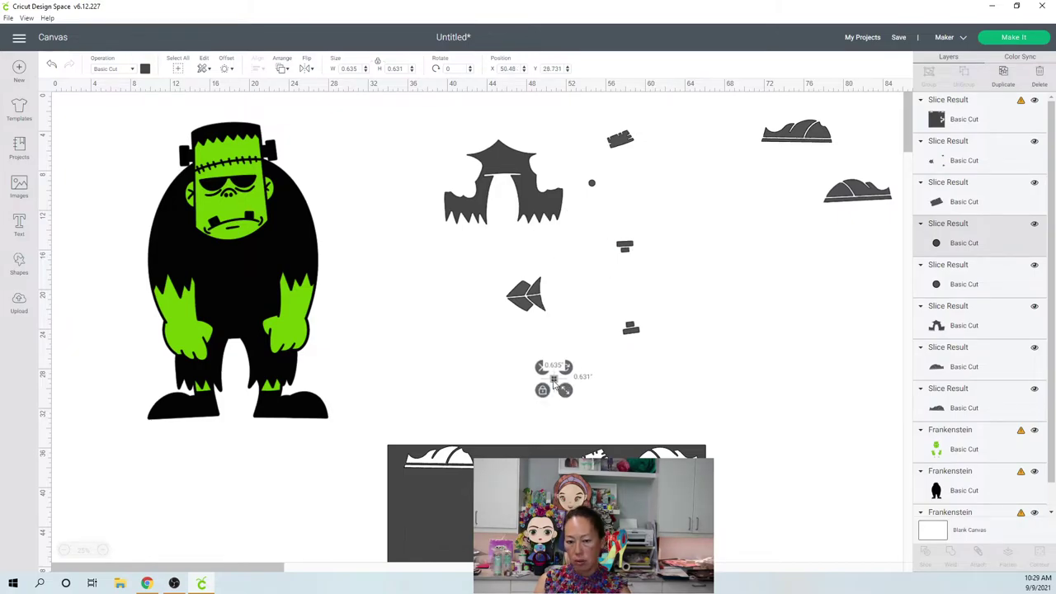
key(Delete)
Overlap only the lower stepped bolt piece with the square and slice it out of the remaining dark grey pieces
drag(511, 302, 426, 436)
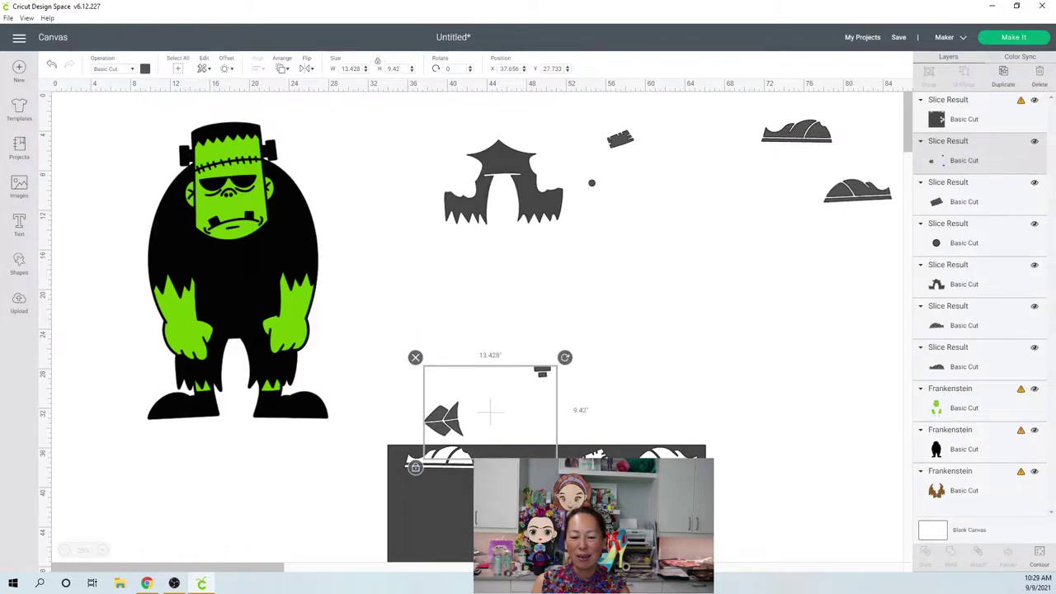
click(767, 471)
drag(769, 472, 446, 410)
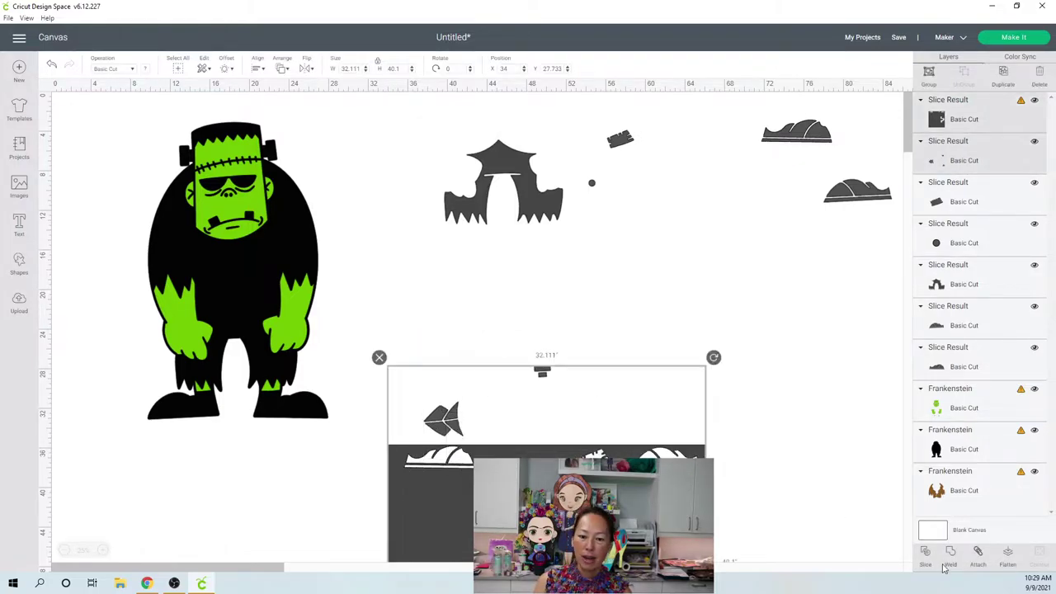
click(559, 297)
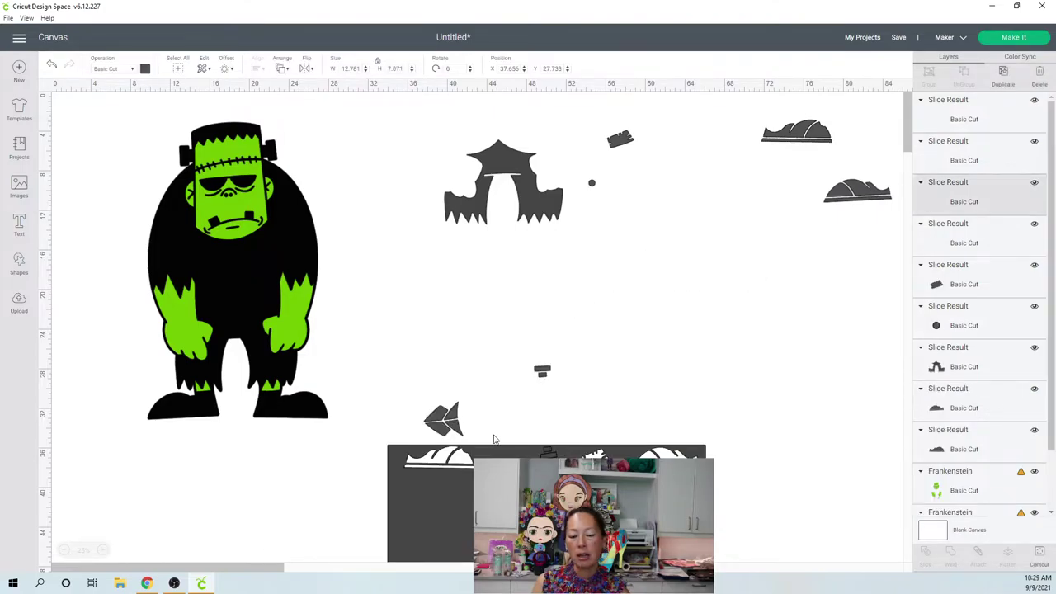
Rotate the last two joined dark grey pieces to about 283° and position them so only the pointed collar piece overlaps the square
key(ctrl+z)
click(705, 236)
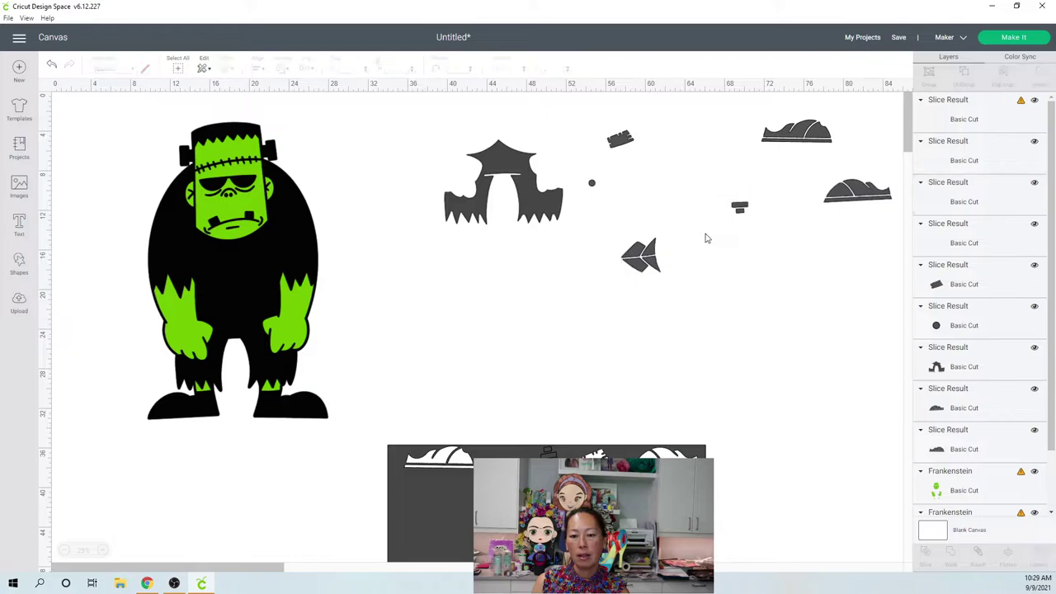
click(644, 261)
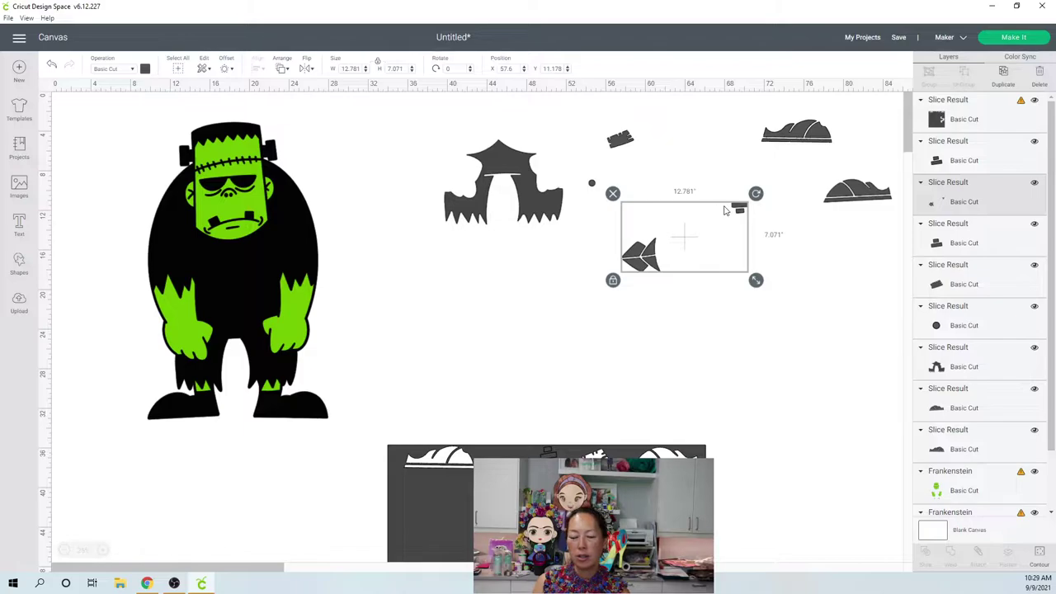
drag(661, 257, 450, 410)
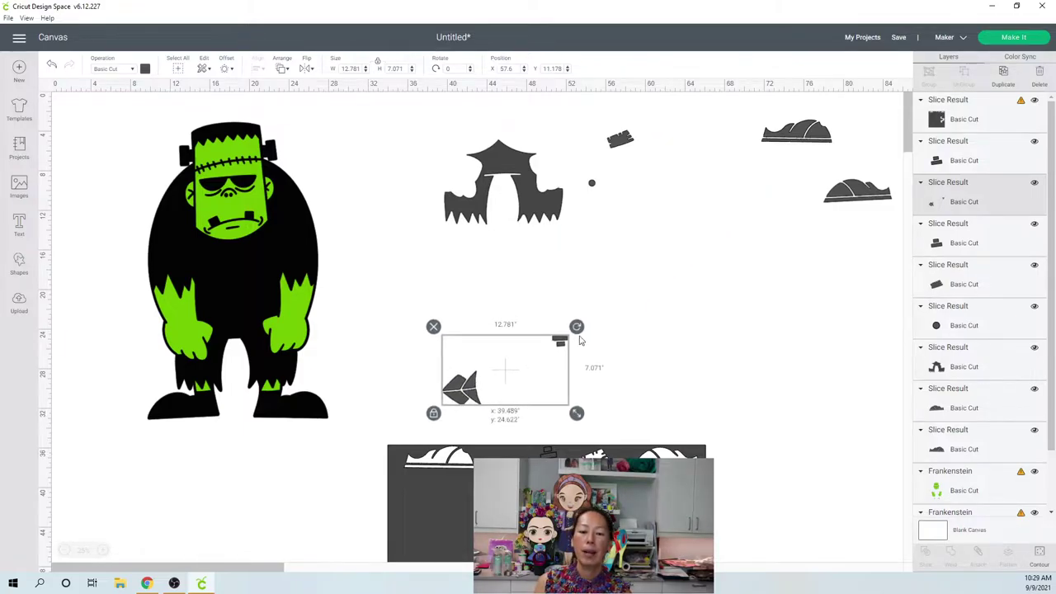
drag(575, 314, 472, 263)
drag(503, 428, 488, 485)
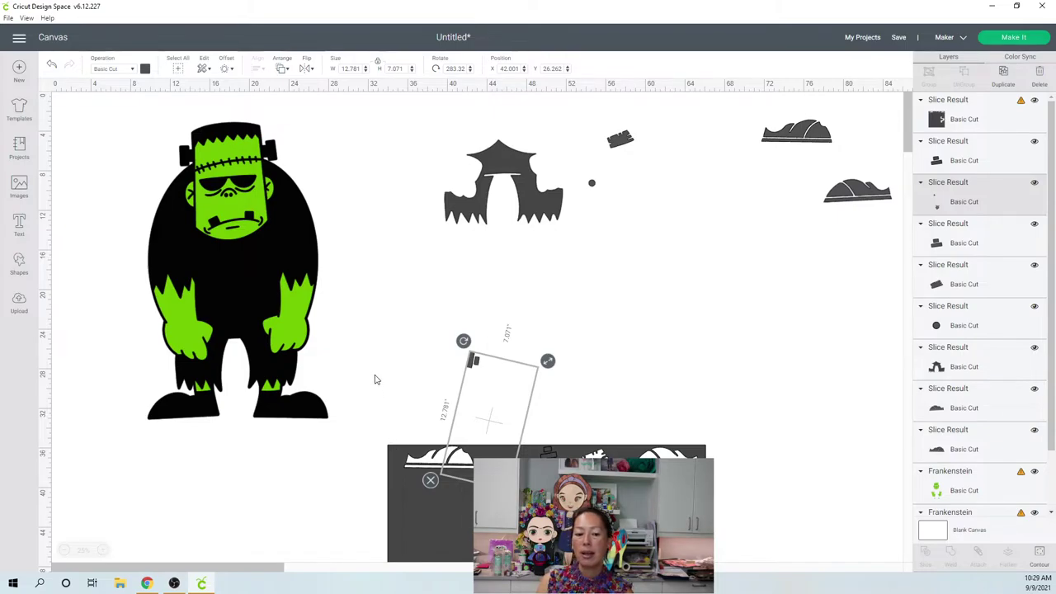
Slice the pointed collar piece away from the bolt piece using the square, and move the square down clear of the results
drag(375, 376, 500, 495)
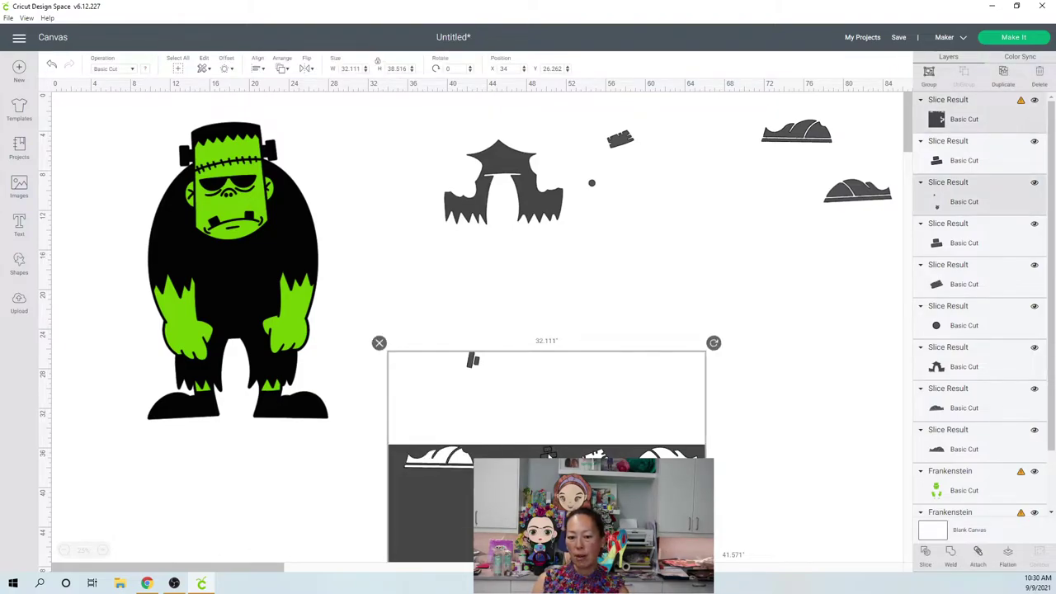
click(928, 559)
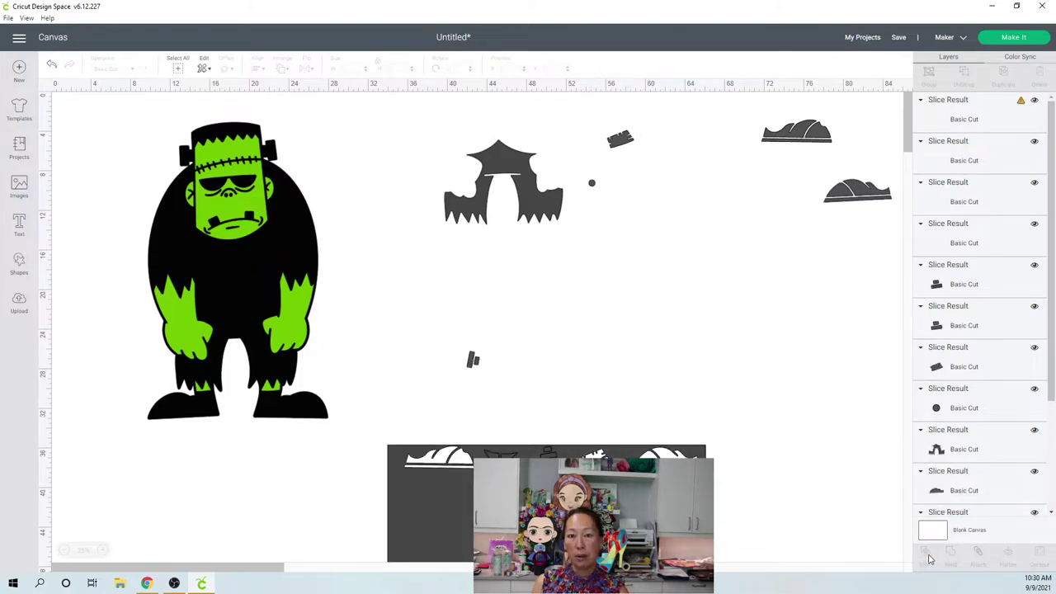
drag(460, 482, 443, 539)
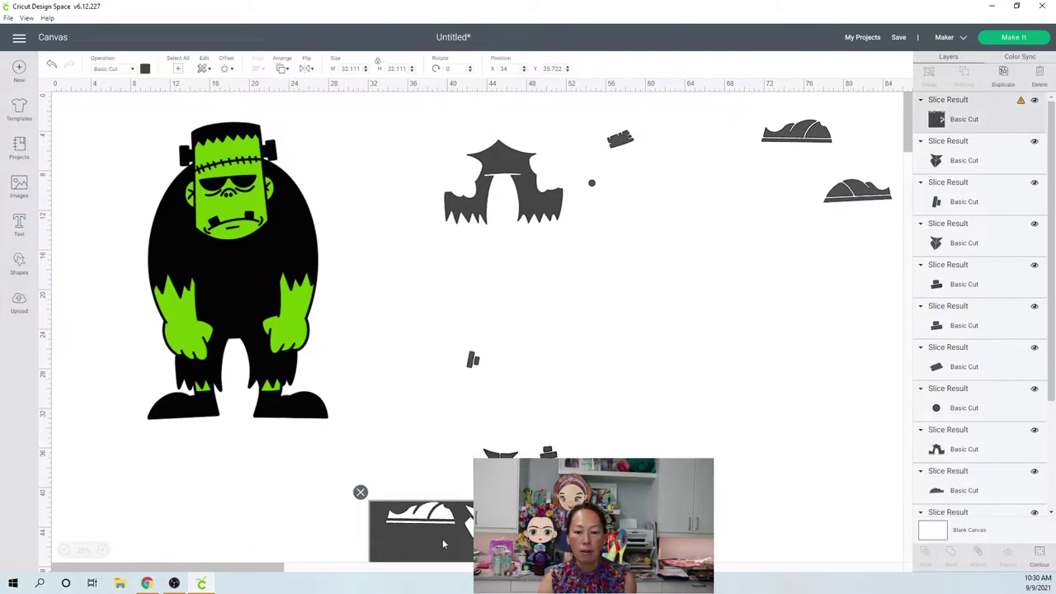
Delete the duplicate pointed collar piece and place the remaining one below the trousers
drag(492, 450, 549, 348)
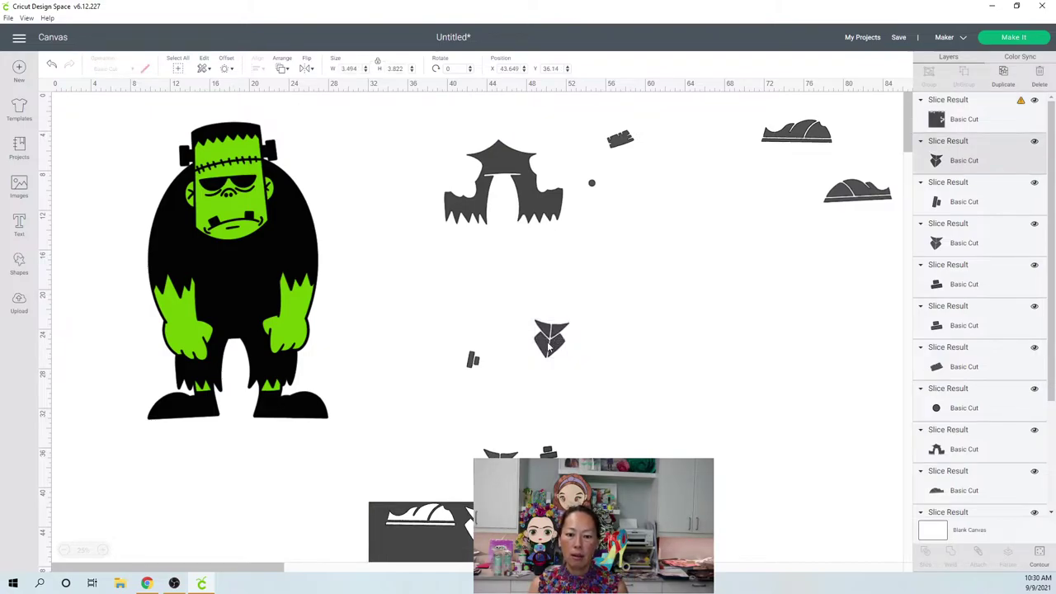
key(Delete)
drag(502, 453, 530, 307)
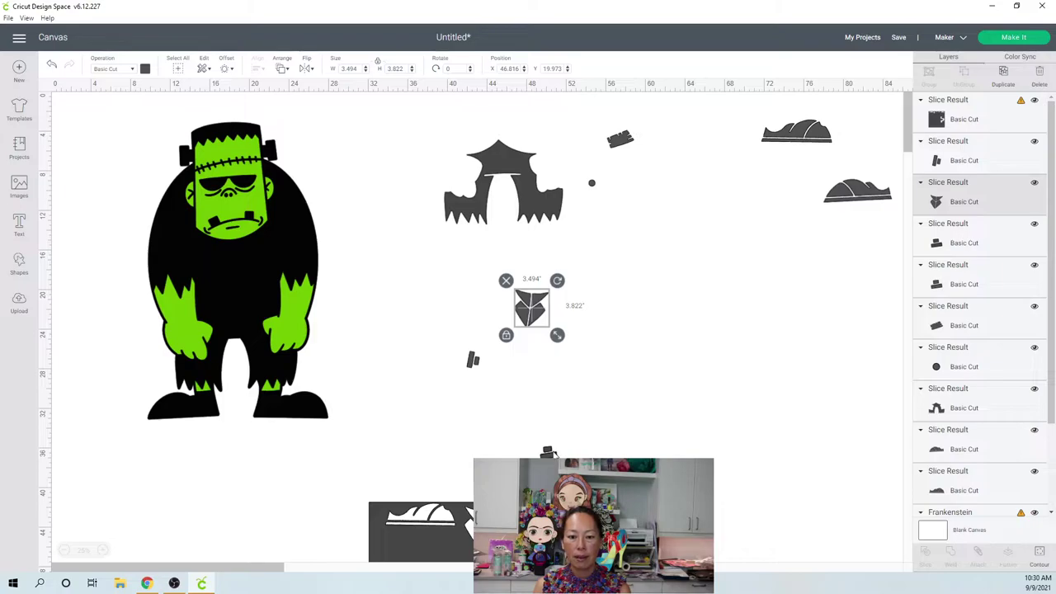
Delete the duplicate stepped bolt piece and place both remaining bolt pieces beside the dot near the trousers
click(550, 452)
click(576, 429)
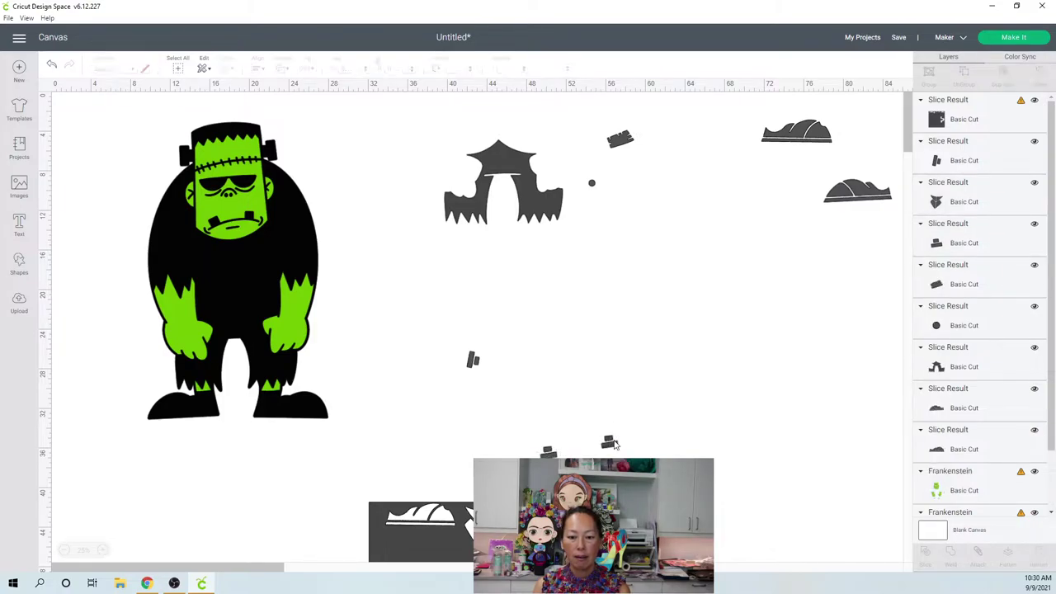
click(592, 169)
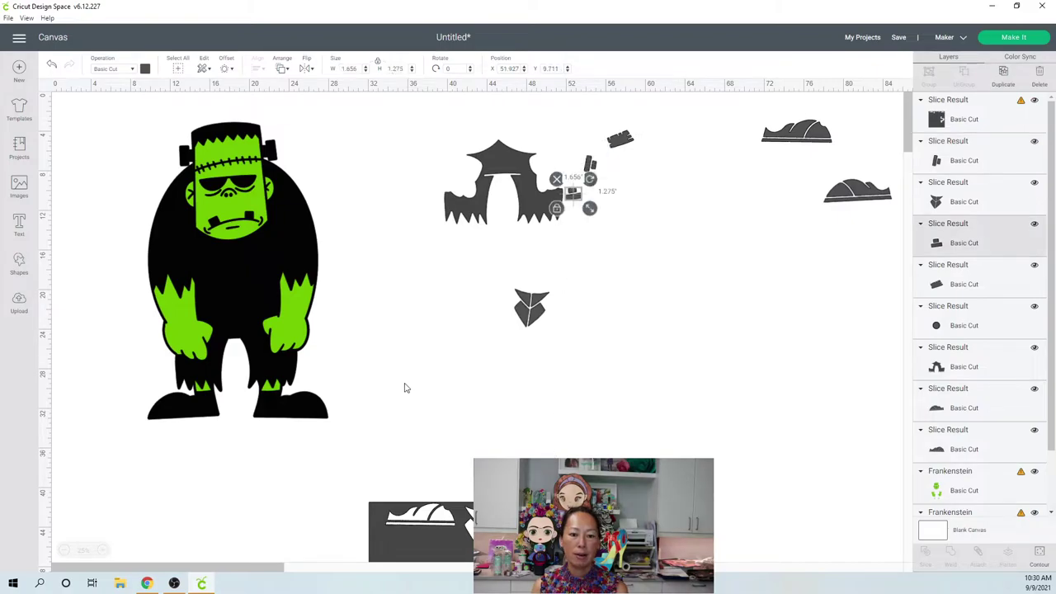
Move the green layer off the black figure into empty canvas space and rotate the square diagonally beneath it
scroll(382, 363, down, 1)
drag(305, 254, 764, 341)
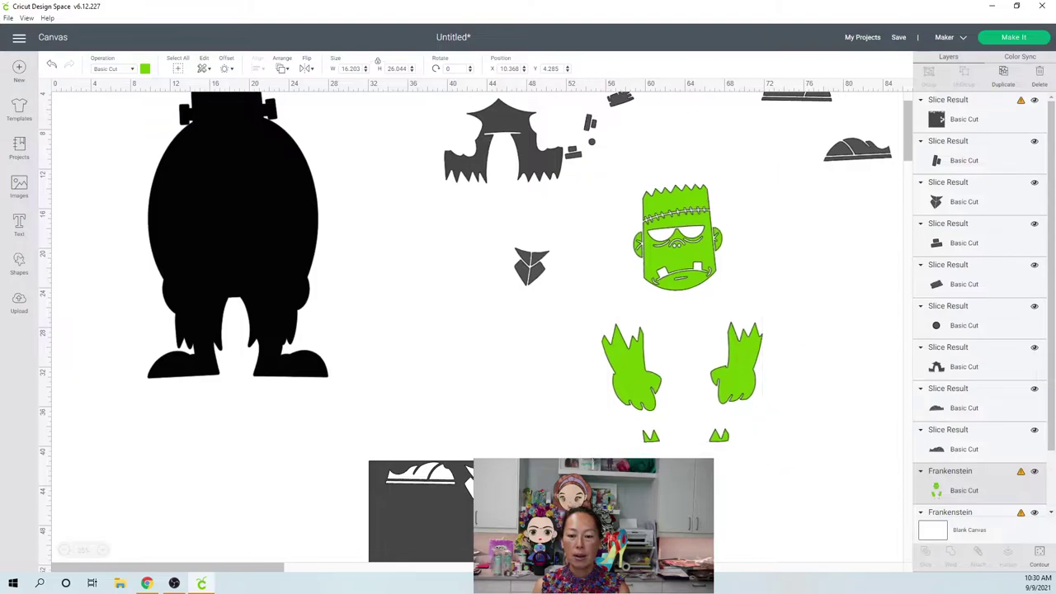
click(686, 455)
drag(695, 452, 507, 382)
scroll(625, 249, down, 1)
scroll(643, 272, down, 1)
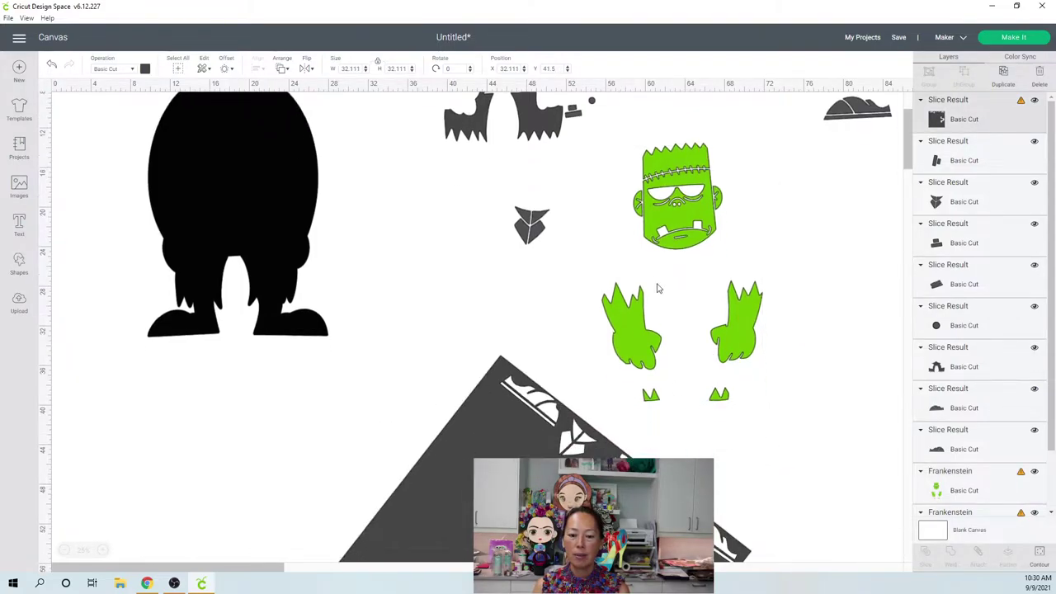
Rotate the square, place it under the small spiked piece beneath the green layer's right hand, and slice that piece off
click(665, 326)
scroll(677, 347, down, 2)
drag(762, 467, 722, 361)
click(523, 389)
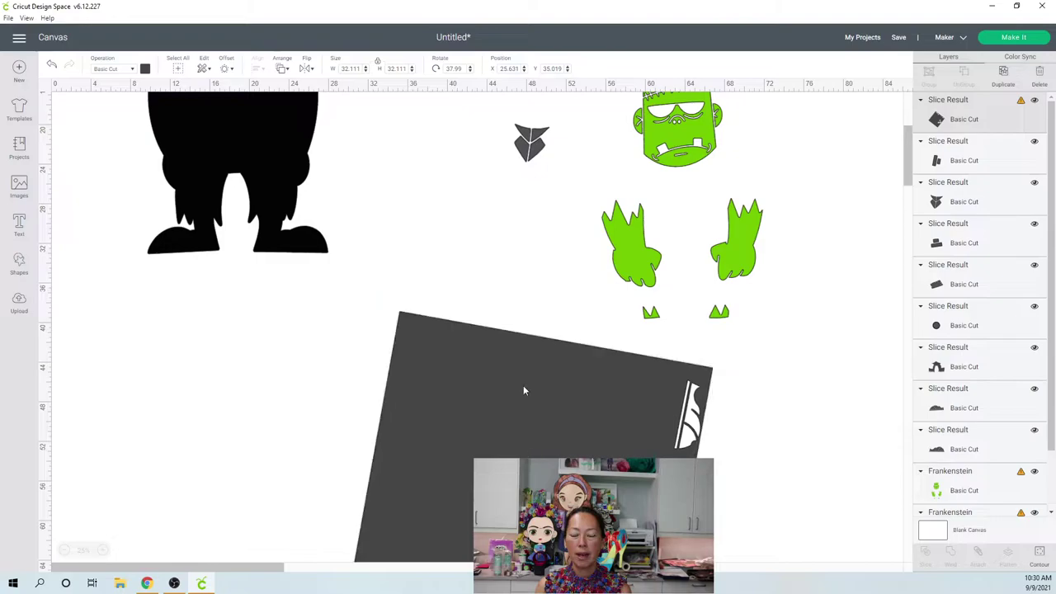
drag(512, 384, 806, 368)
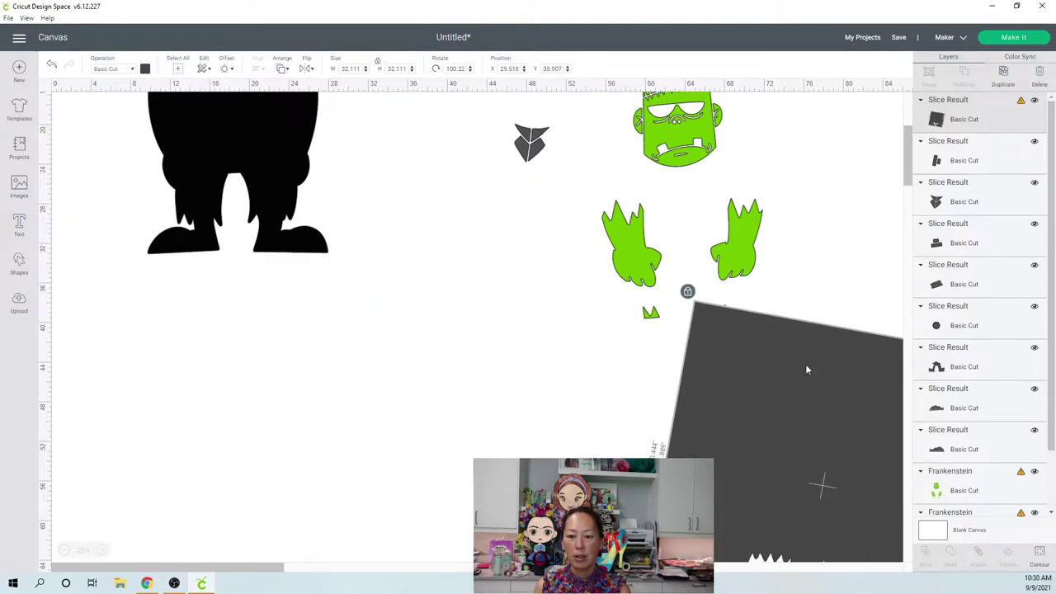
click(590, 306)
drag(570, 248, 817, 359)
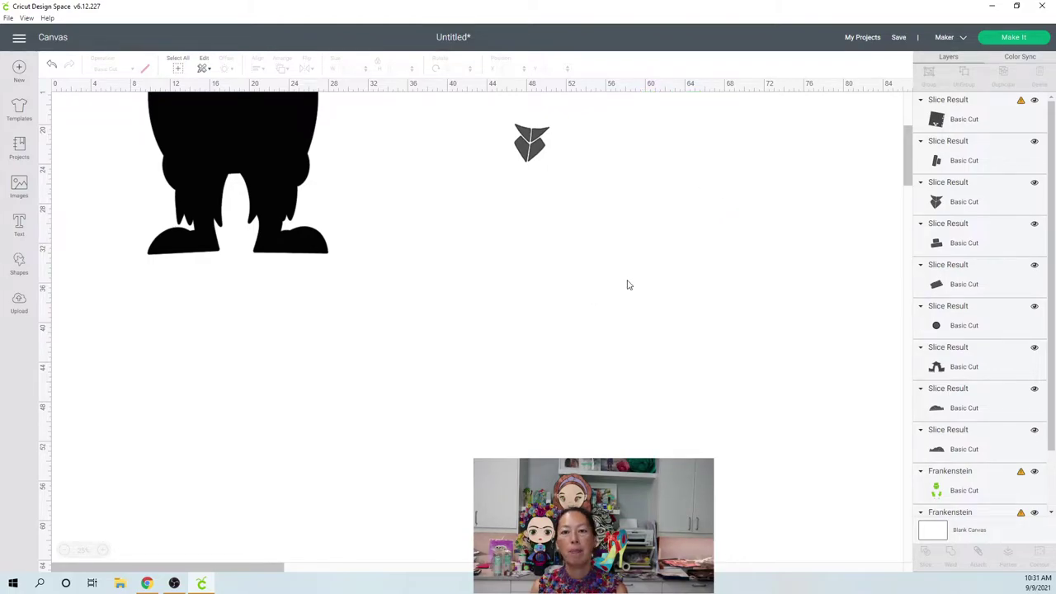
Move the green layer so only its right hand overlaps the square, and slice that hand away
drag(727, 240, 709, 427)
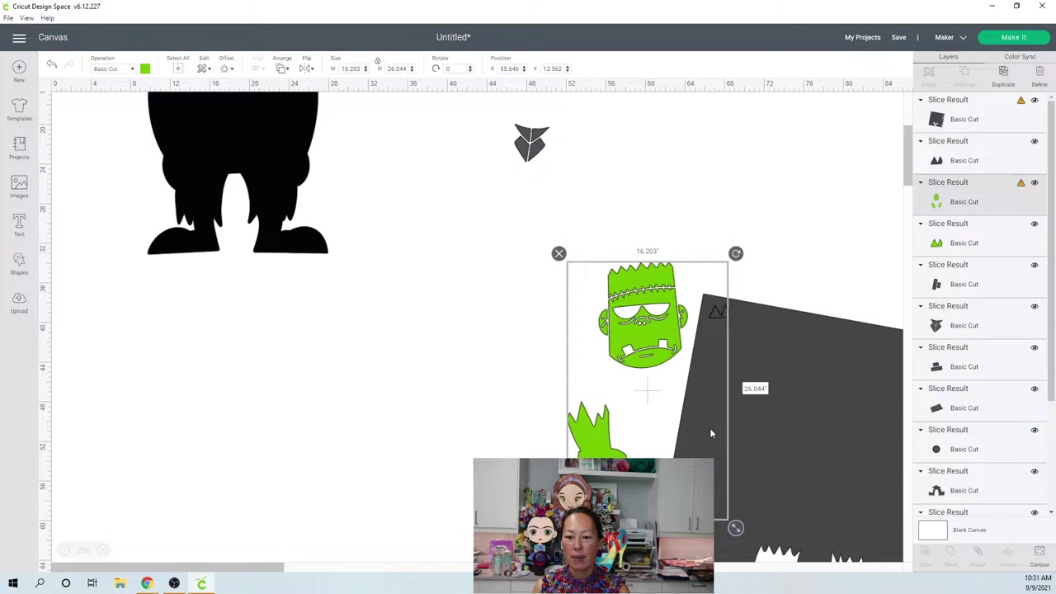
click(727, 317)
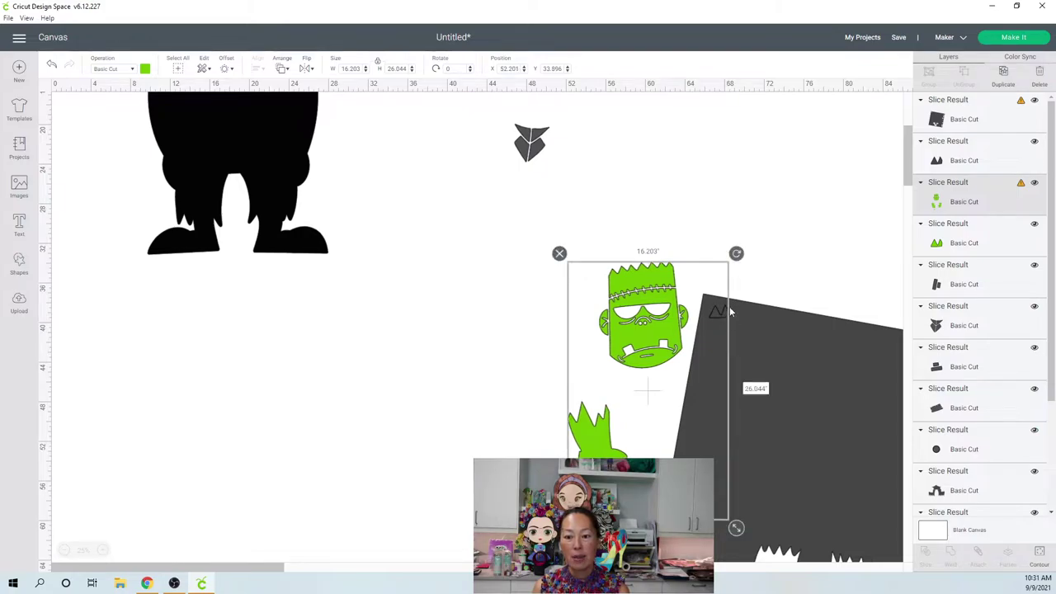
click(445, 299)
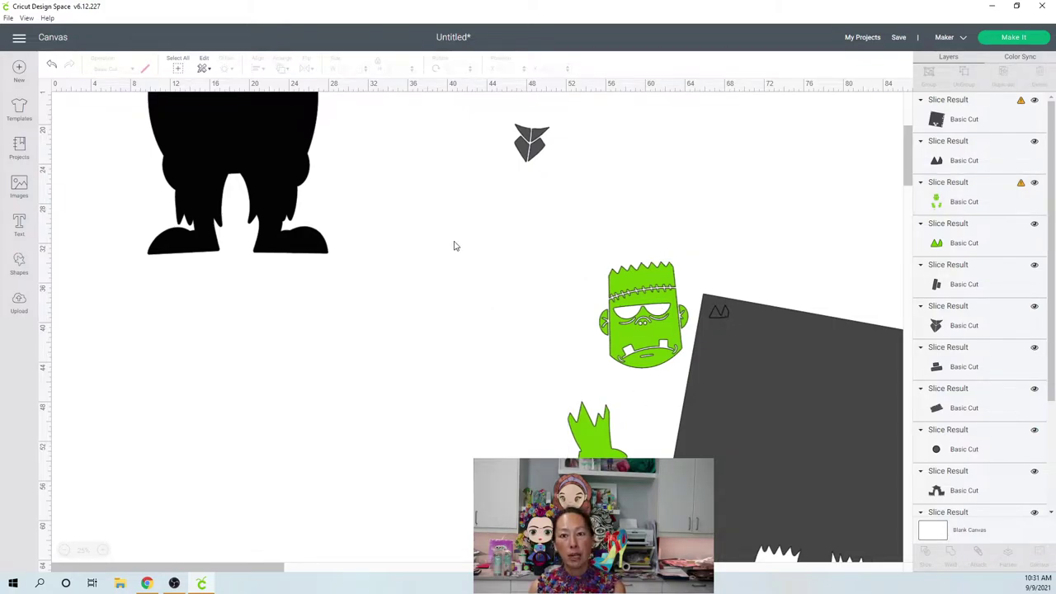
drag(542, 244, 781, 390)
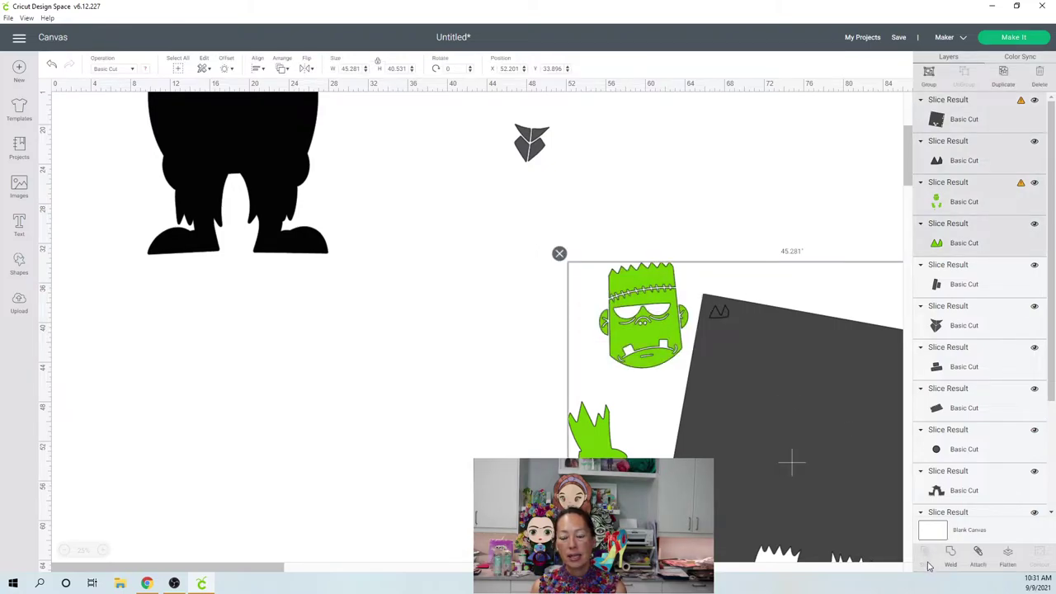
click(473, 384)
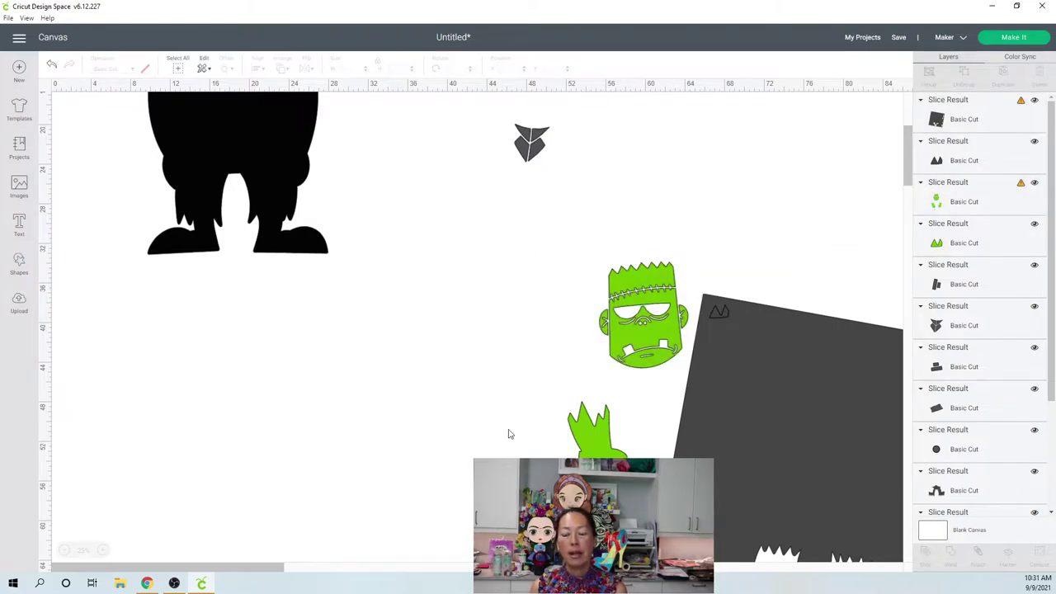
drag(504, 438, 691, 452)
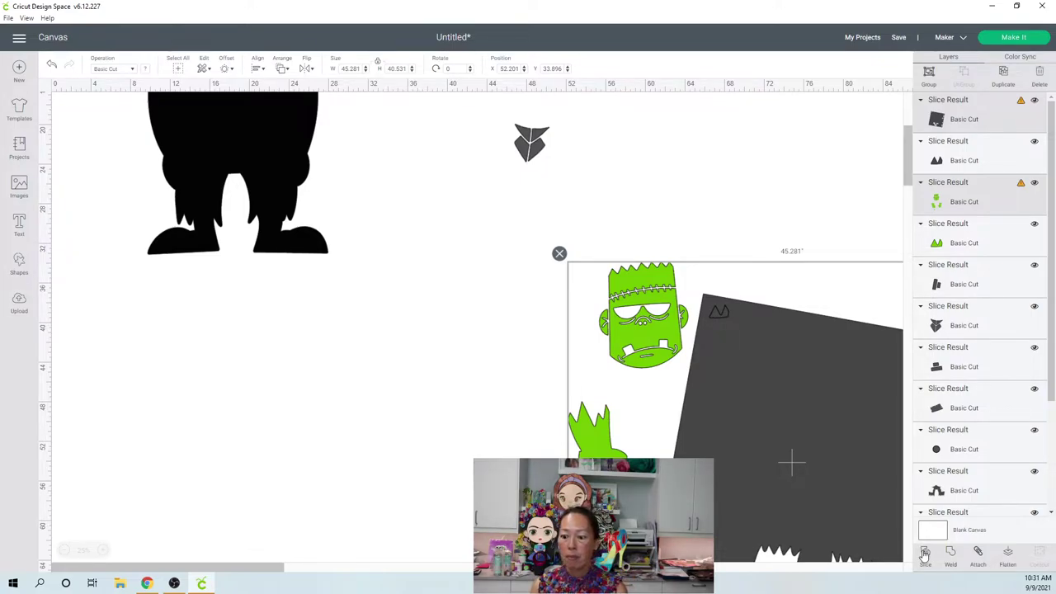
click(459, 239)
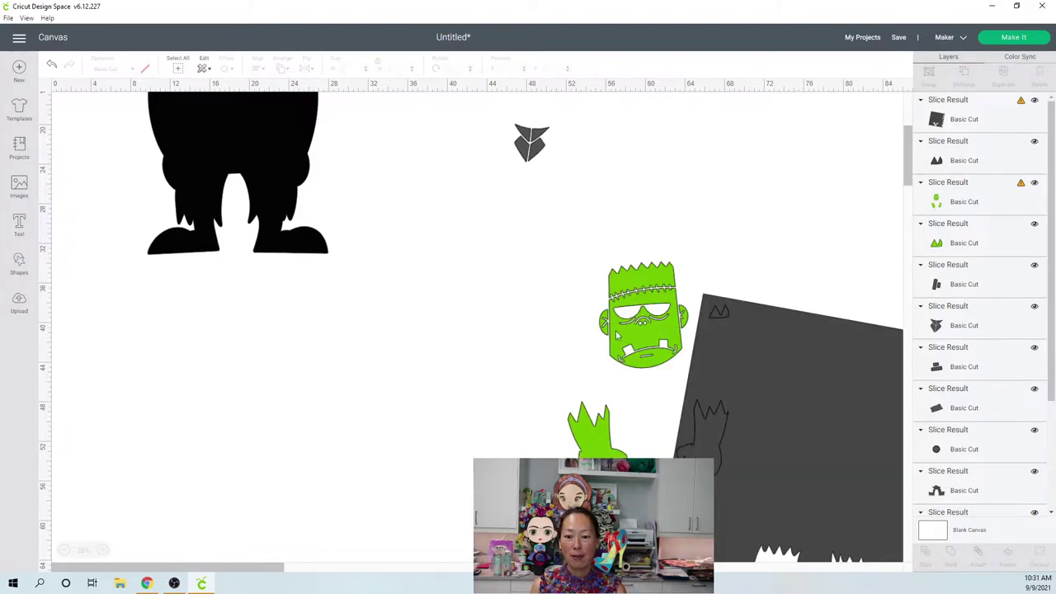
Move the square clear of the green pieces and delete the dark grey duplicates of the right hand and spiked piece
drag(517, 321, 485, 538)
click(644, 445)
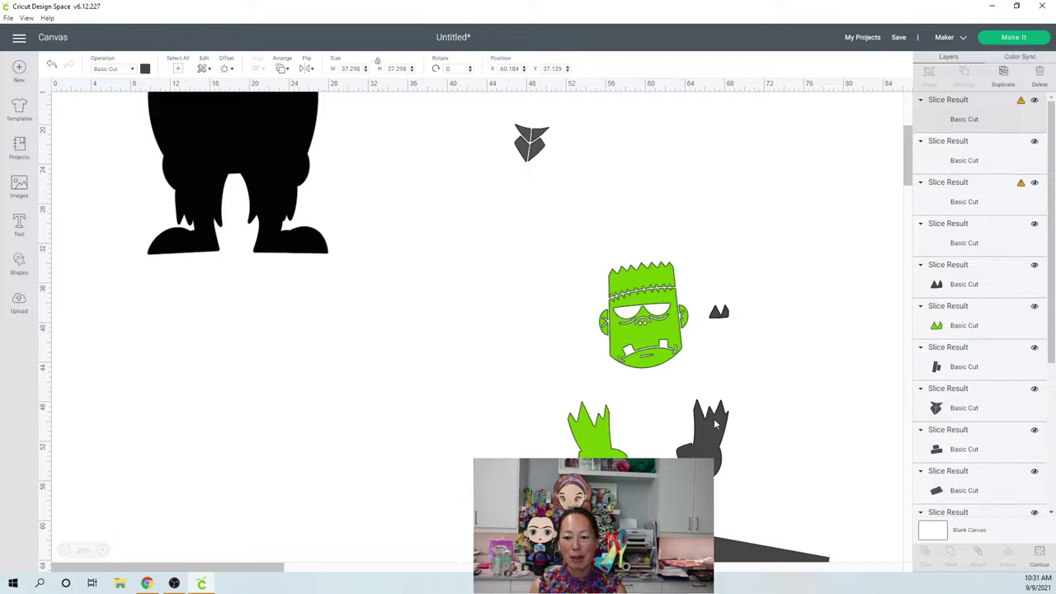
drag(716, 424, 783, 325)
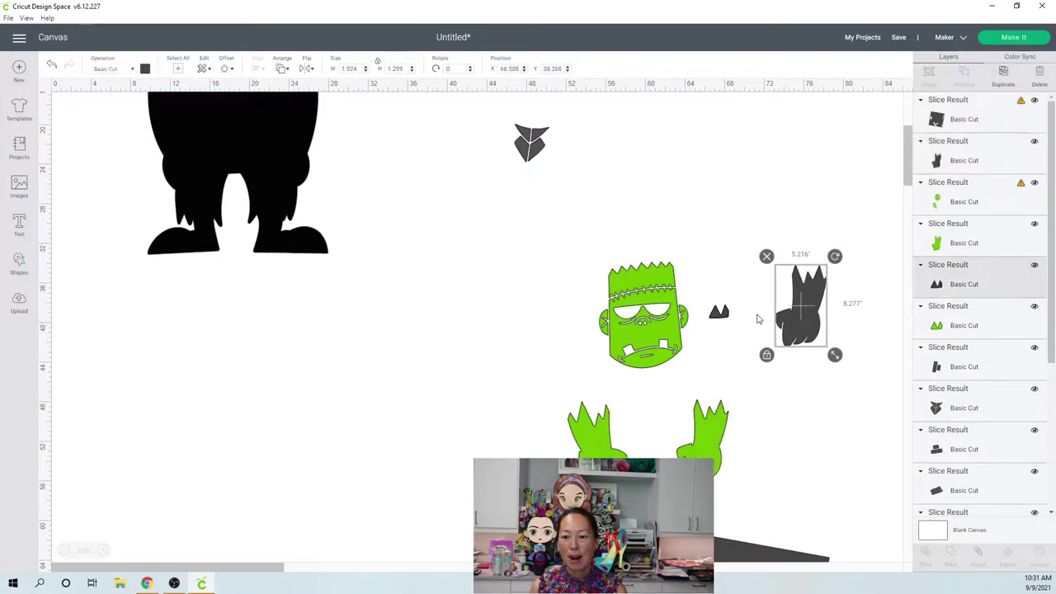
drag(792, 219, 825, 379)
key(Delete)
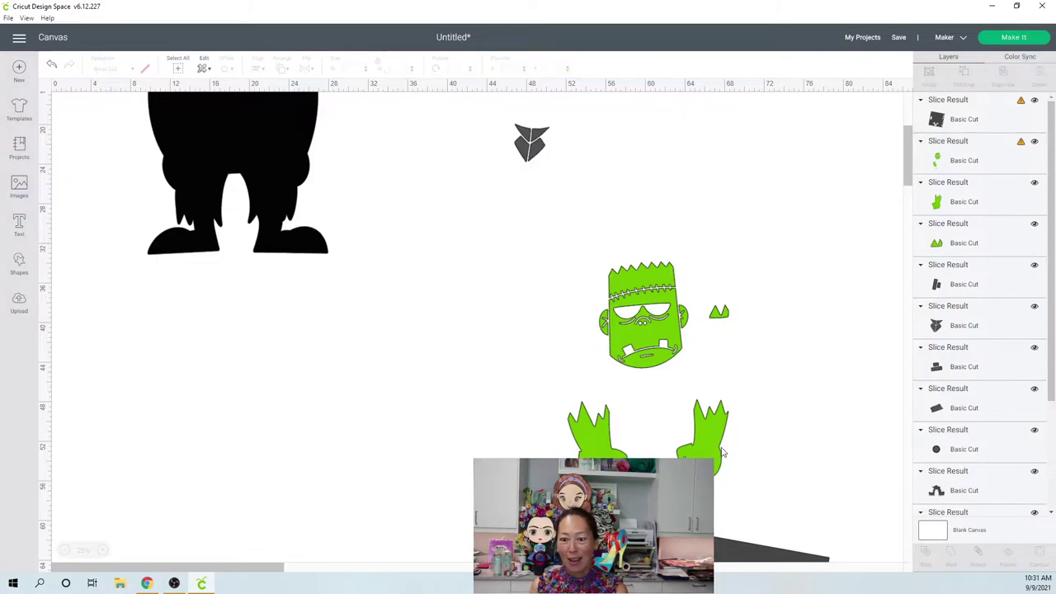
Move the separated green right hand and its small spiked piece together into empty space above the remaining green layer
click(716, 453)
drag(717, 453, 757, 187)
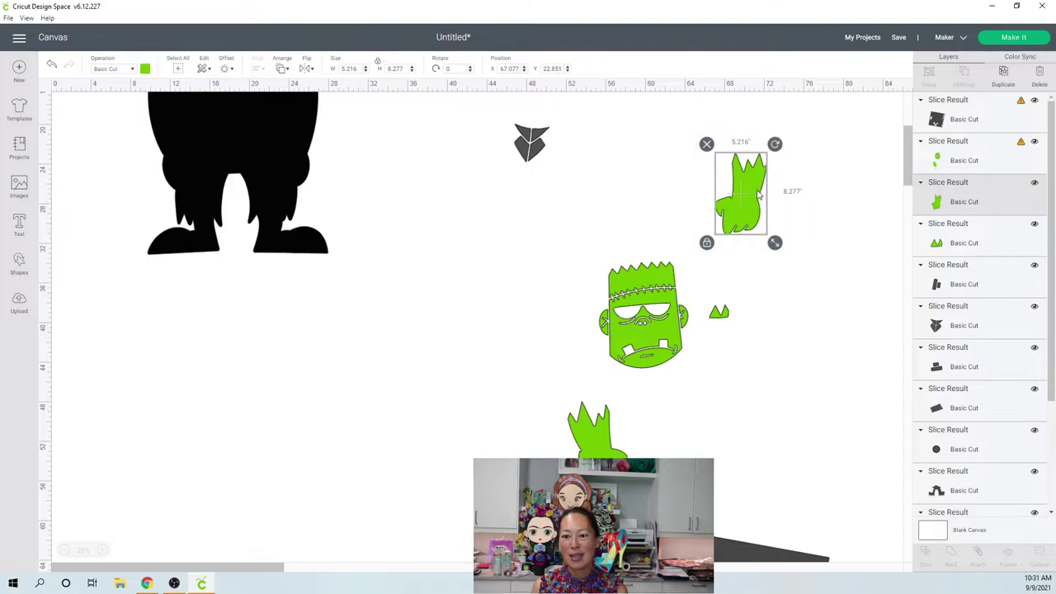
click(721, 320)
drag(721, 319, 766, 217)
Reposition the green layer and the square so that only the remaining small spiked piece overlaps the square
drag(544, 457, 398, 483)
click(632, 434)
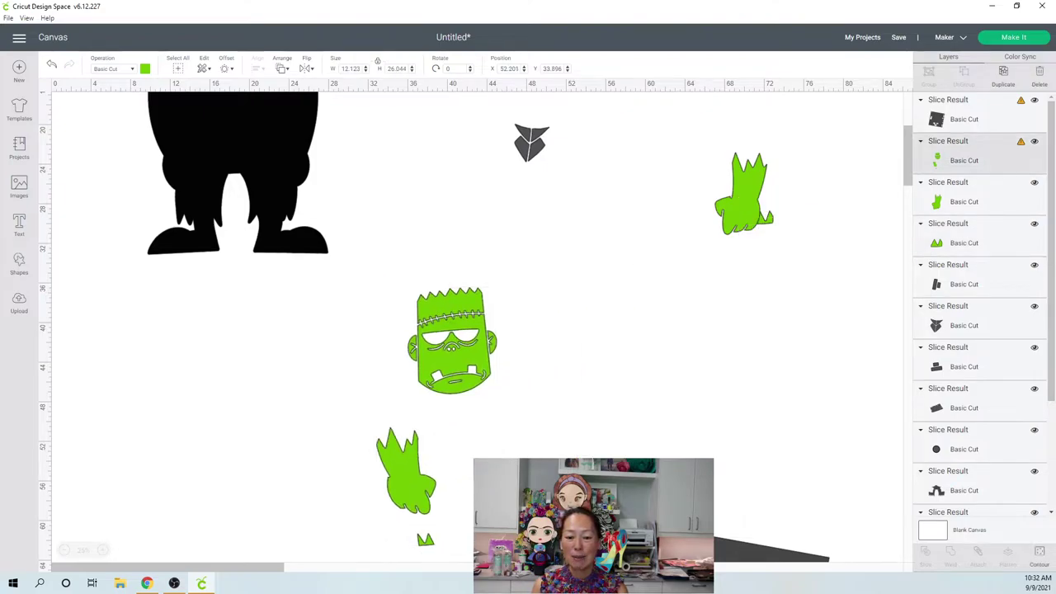
drag(767, 551, 568, 486)
drag(431, 320, 507, 230)
click(412, 459)
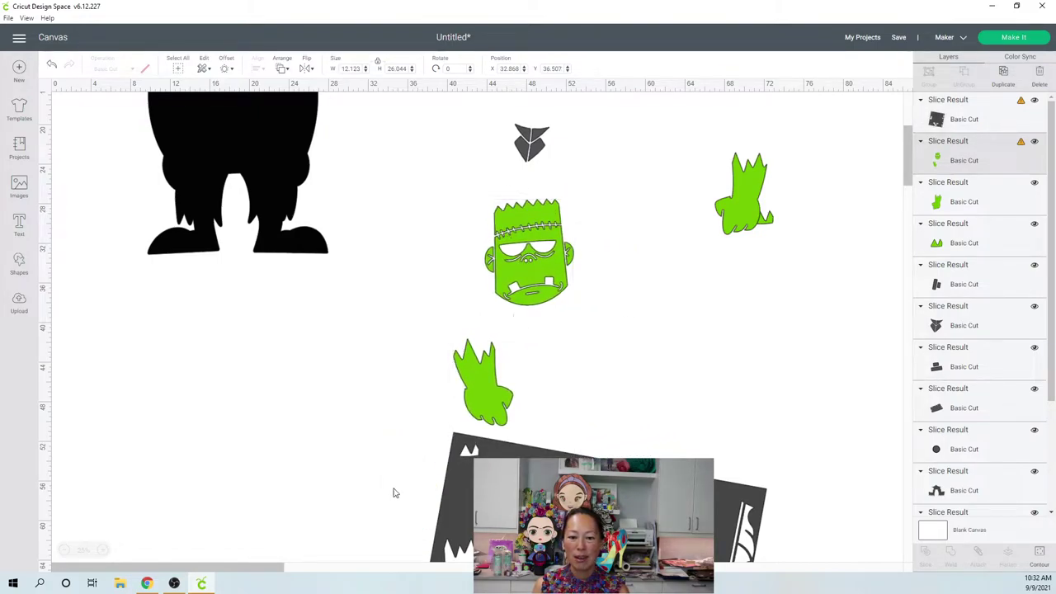
drag(522, 455, 553, 455)
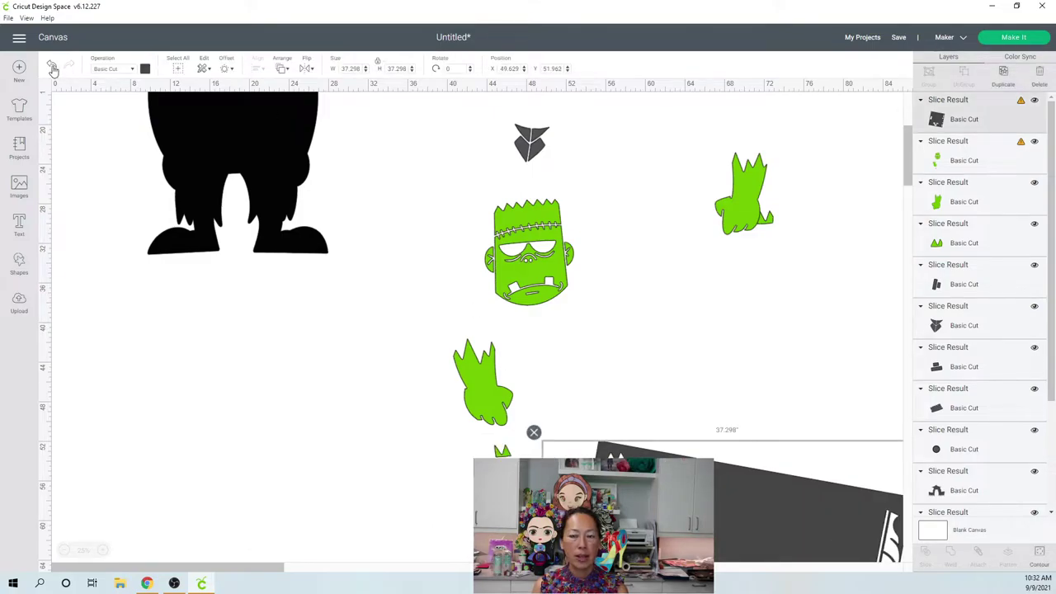
click(242, 326)
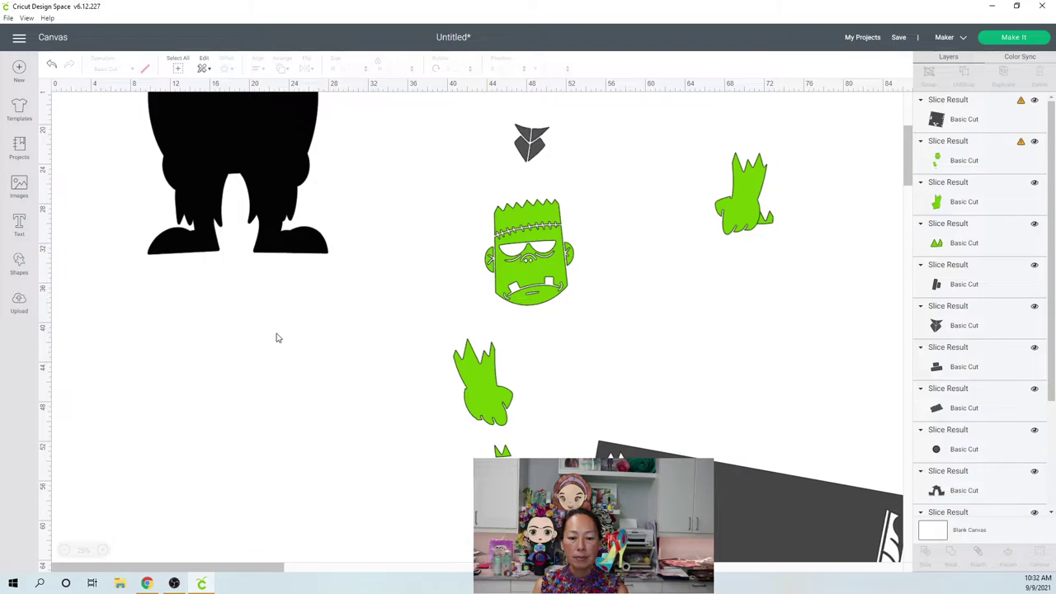
key(ctrl+z)
Slice the small spiked piece beneath the left hand off the green layer using the square
drag(383, 320, 773, 506)
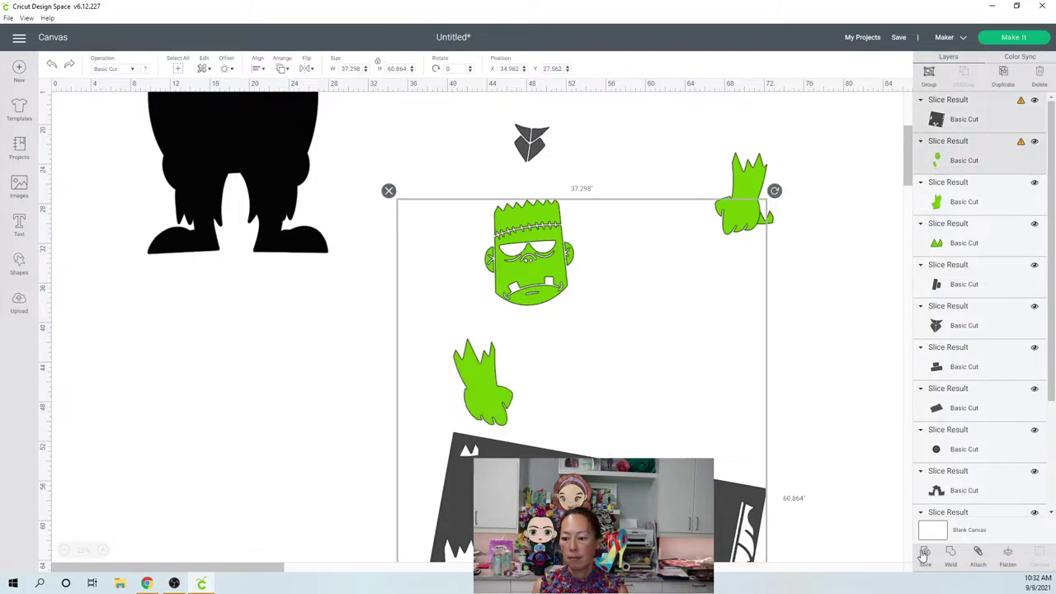
click(518, 425)
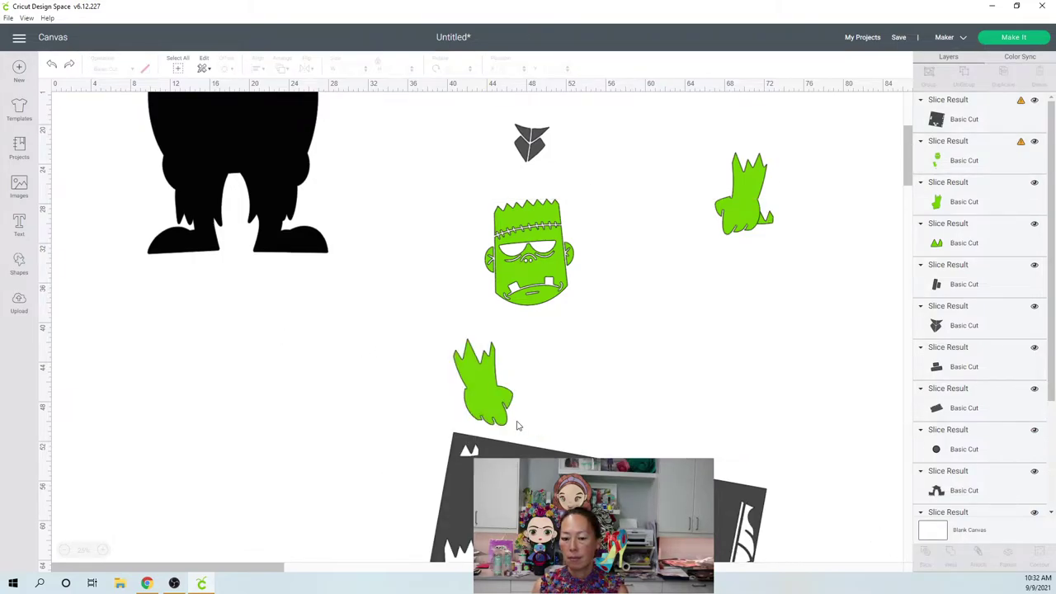
click(480, 382)
key(Delete)
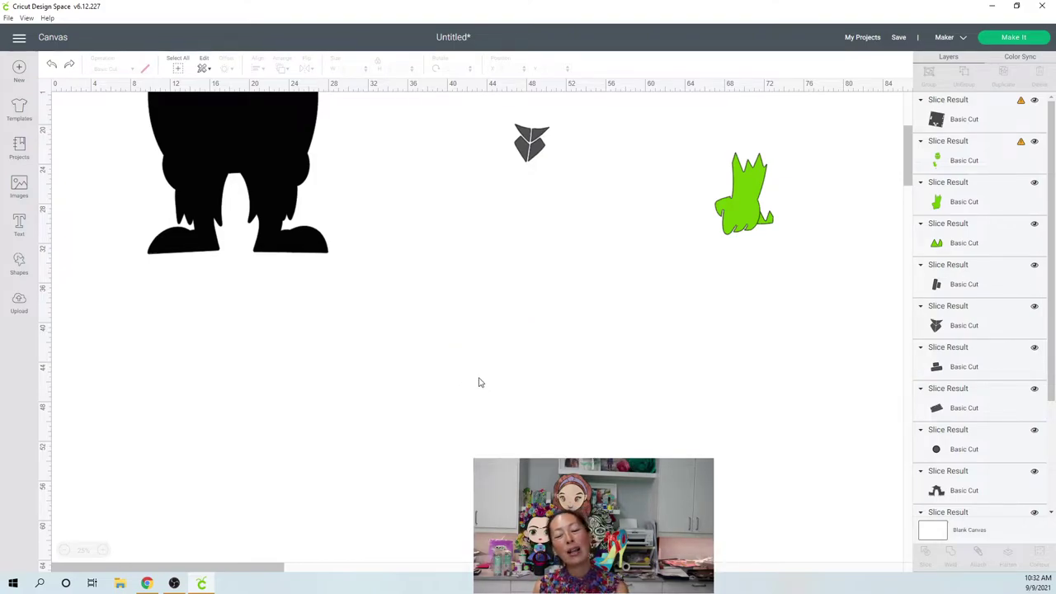
key(ctrl+z)
Move the green layer so its left hand overlaps the square, and slice the hand away from the face
drag(481, 381, 603, 452)
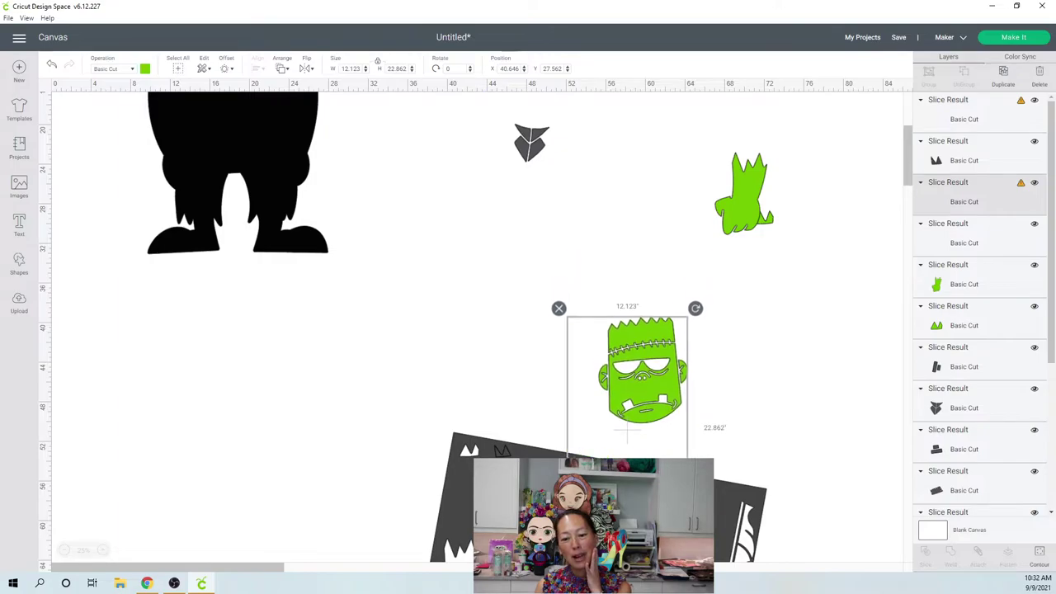
click(599, 277)
drag(598, 274, 714, 389)
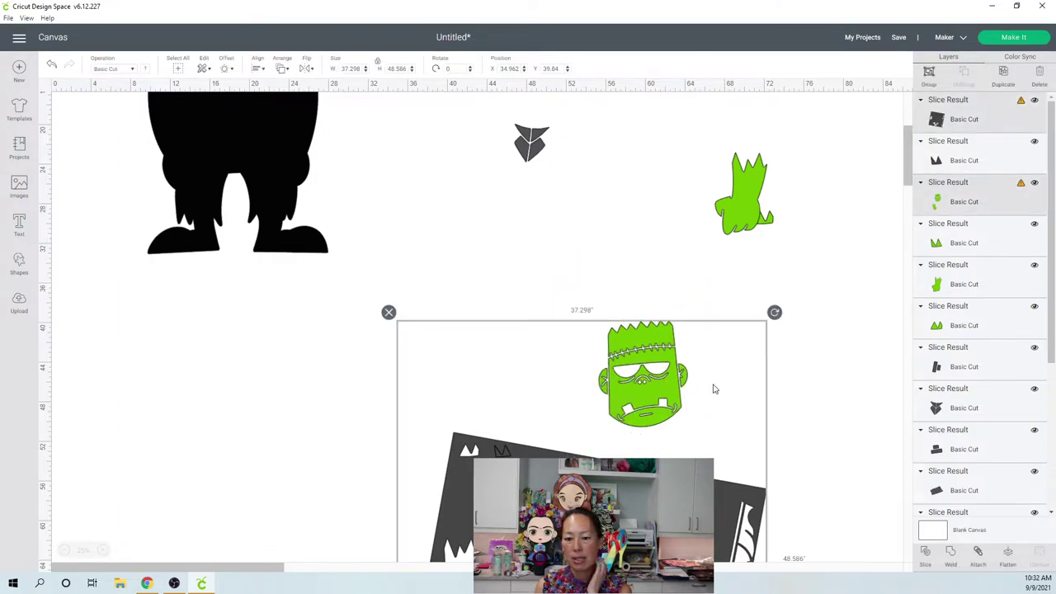
click(926, 554)
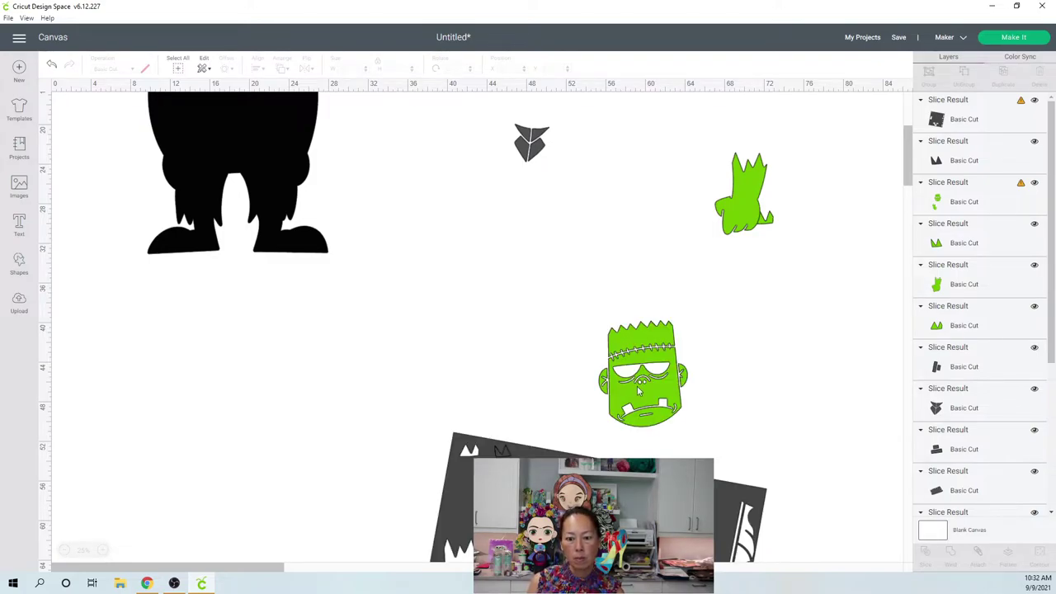
Place the green face beside the pointed collar piece and move the square down clear of the slice results
click(638, 392)
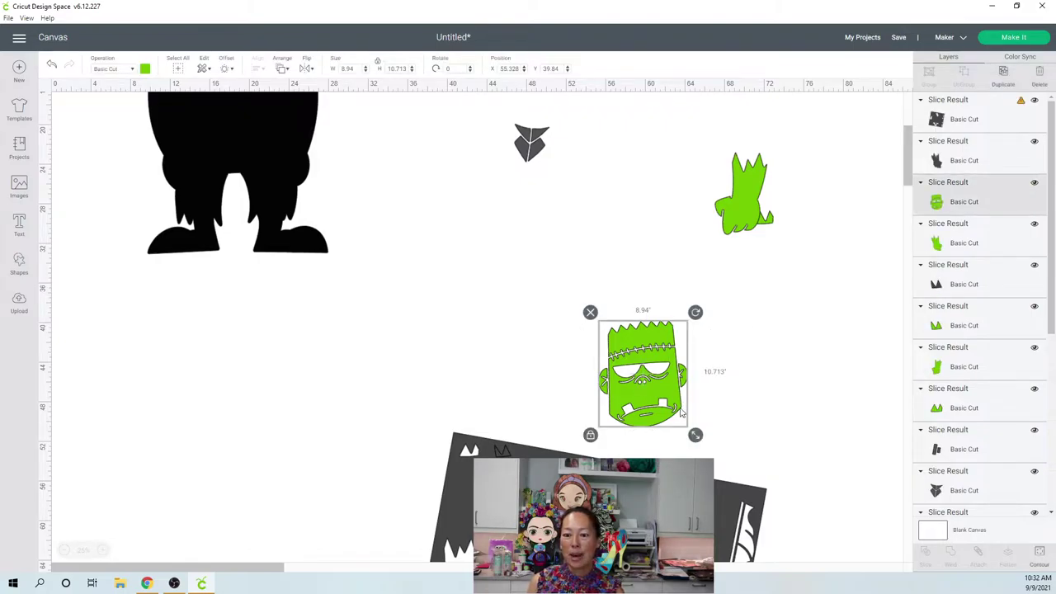
drag(666, 415, 636, 196)
drag(462, 483, 418, 565)
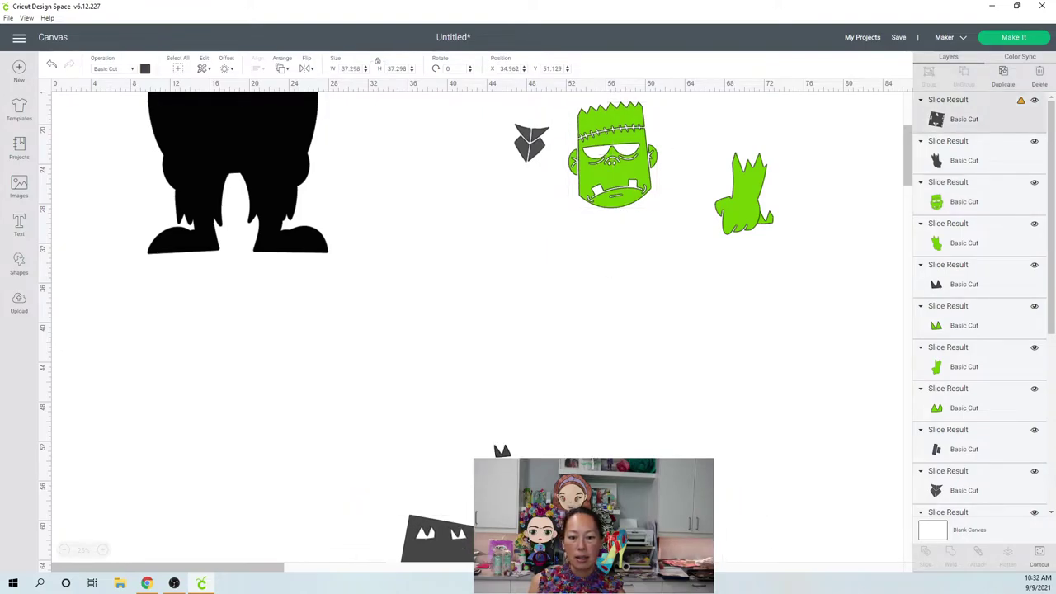
Delete the dark grey duplicate of the second spiked piece and place the green one beside the separated right hand
drag(501, 451, 614, 377)
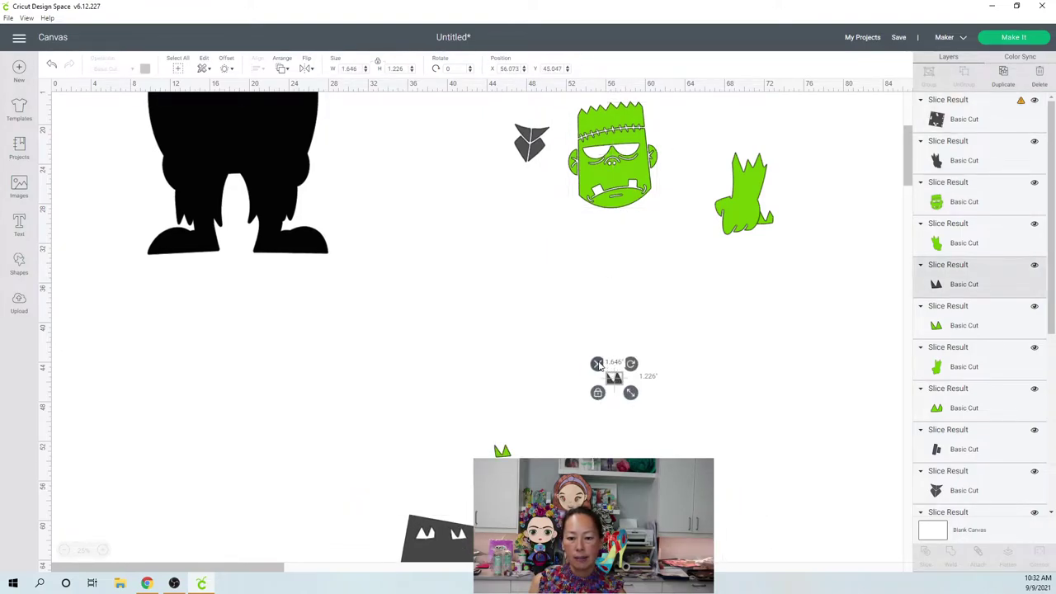
key(Delete)
drag(503, 450, 708, 231)
key(ctrl+z)
key(ctrl+y)
Delete the dark grey duplicate of the left hand and place the green left hand beside the right one
drag(561, 487, 485, 353)
key(Delete)
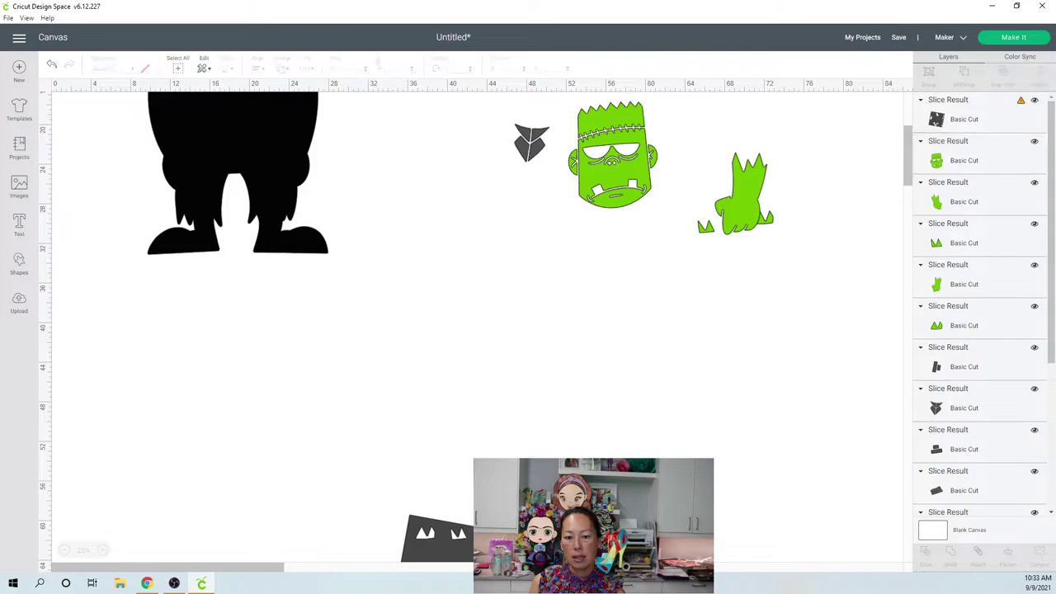
key(ctrl+z)
drag(673, 314, 699, 195)
Move the leftover dark grey square with its cutouts up into view and delete it
click(974, 193)
drag(445, 541, 421, 303)
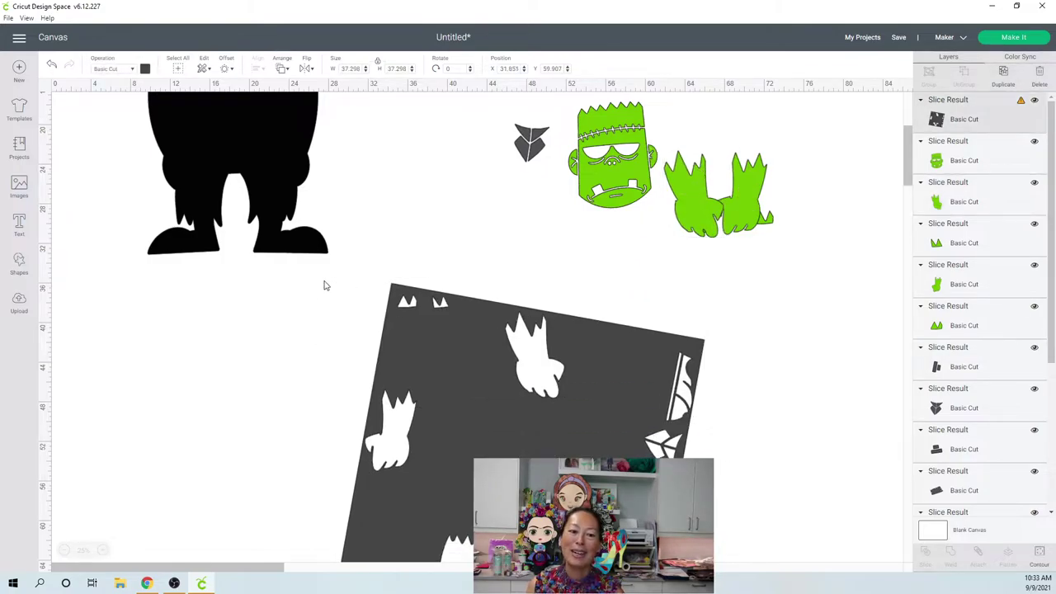
key(Delete)
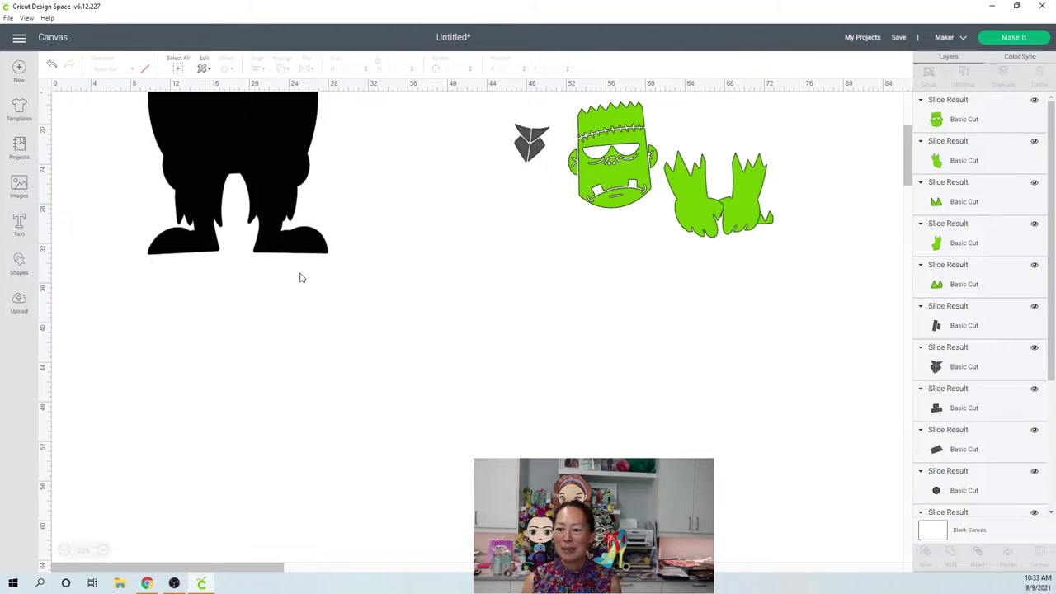
Move the black figure off the brown jacket, and shift the jacket and one shoe piece closer to the other separated pieces
scroll(395, 259, up, 3)
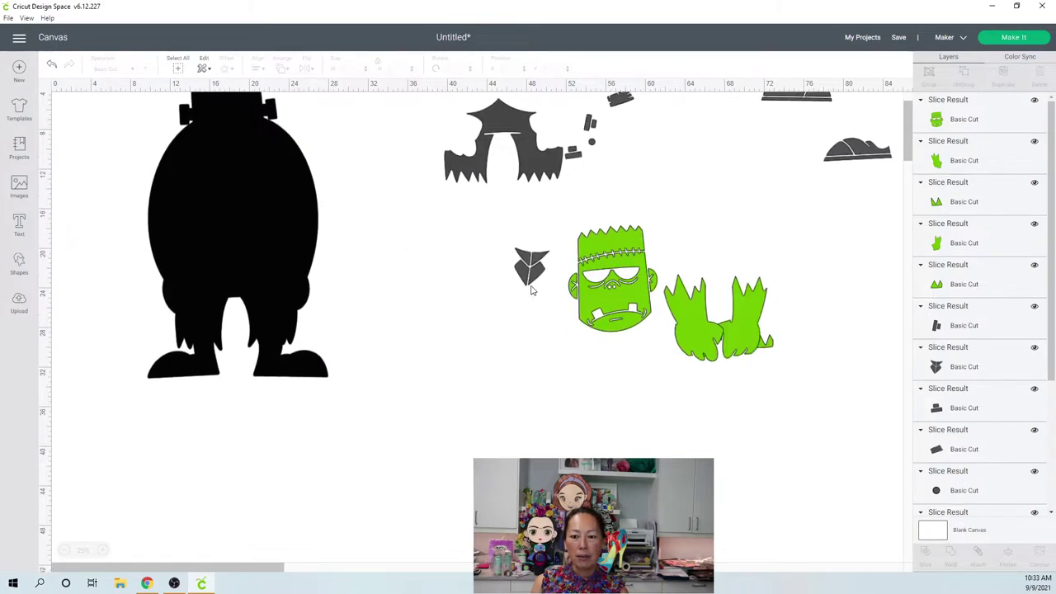
scroll(532, 290, down, 1)
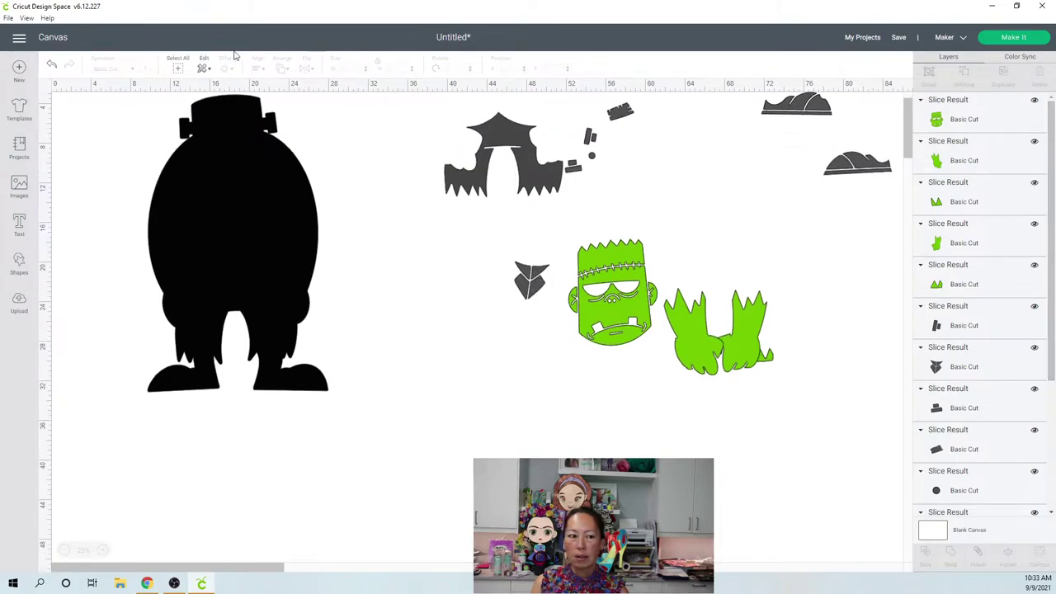
click(256, 191)
drag(256, 191, 158, 357)
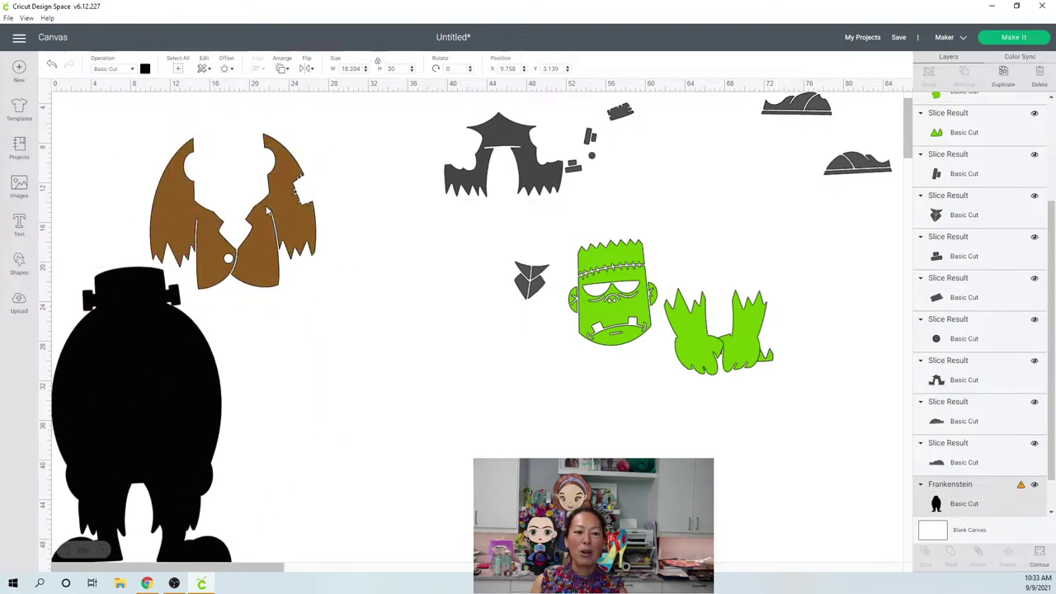
drag(266, 205, 424, 354)
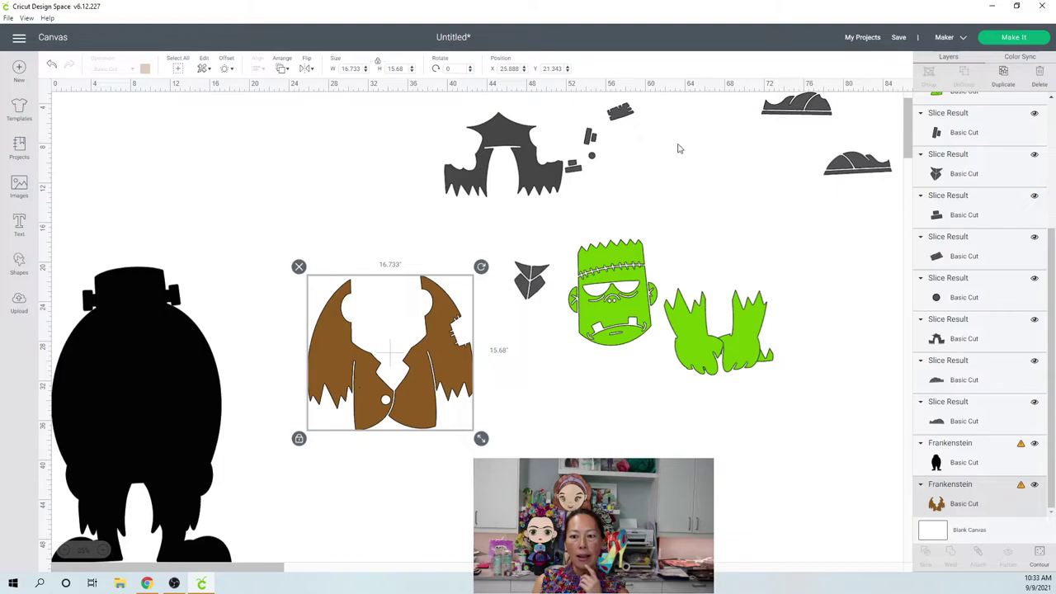
drag(796, 120, 711, 159)
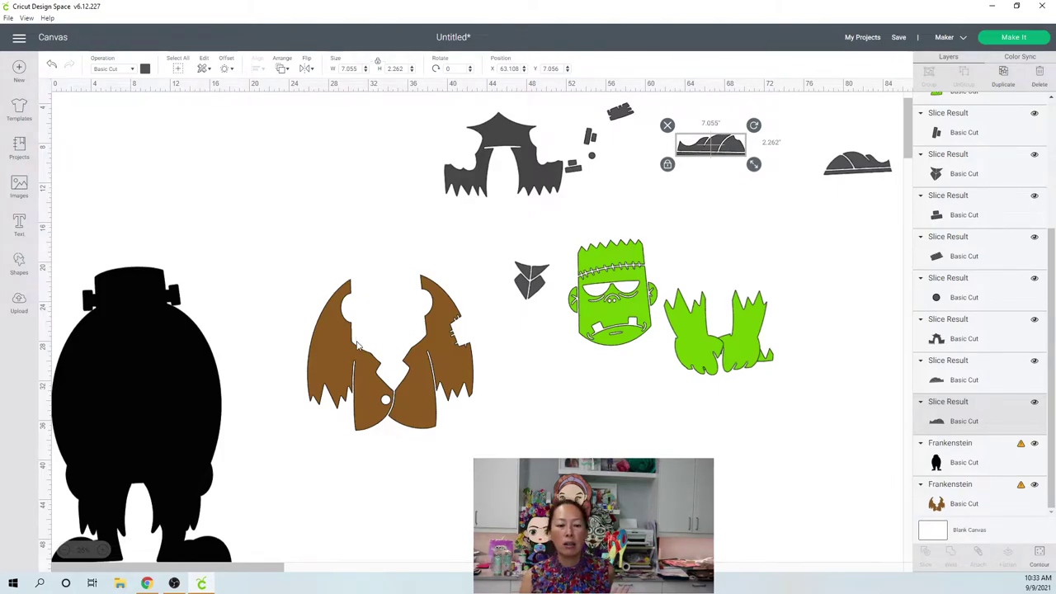
Add a text object to the canvas and set its font to I Love Glitter
click(19, 224)
click(108, 97)
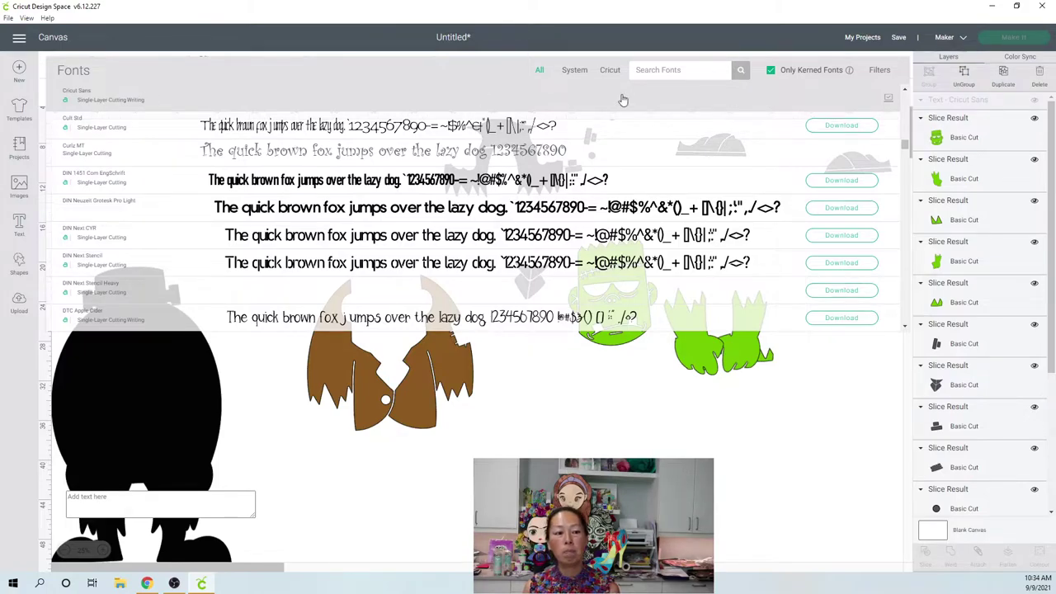
click(699, 72)
text(i love glitter)
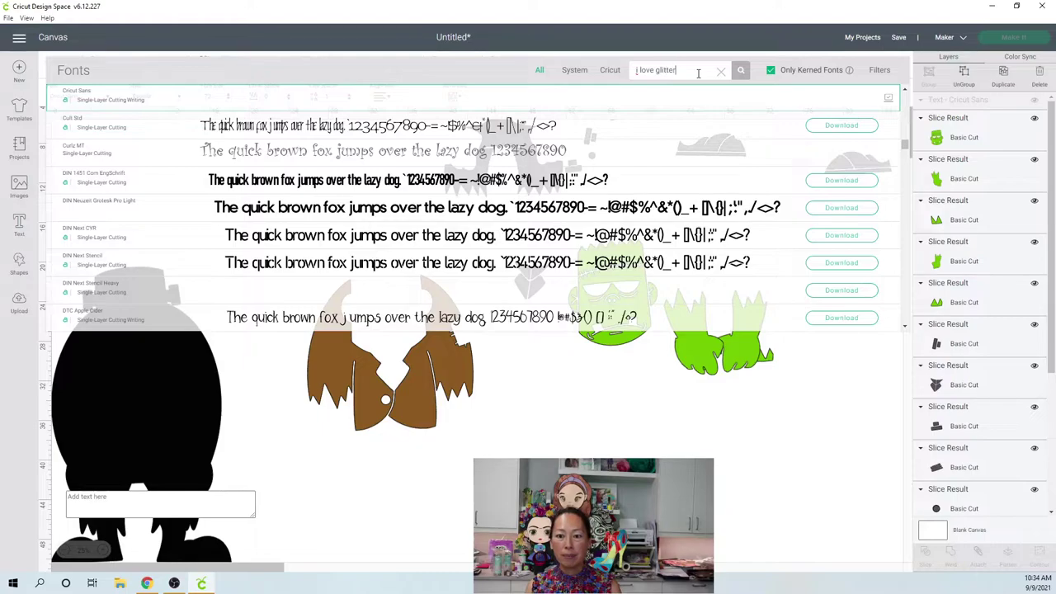
click(332, 96)
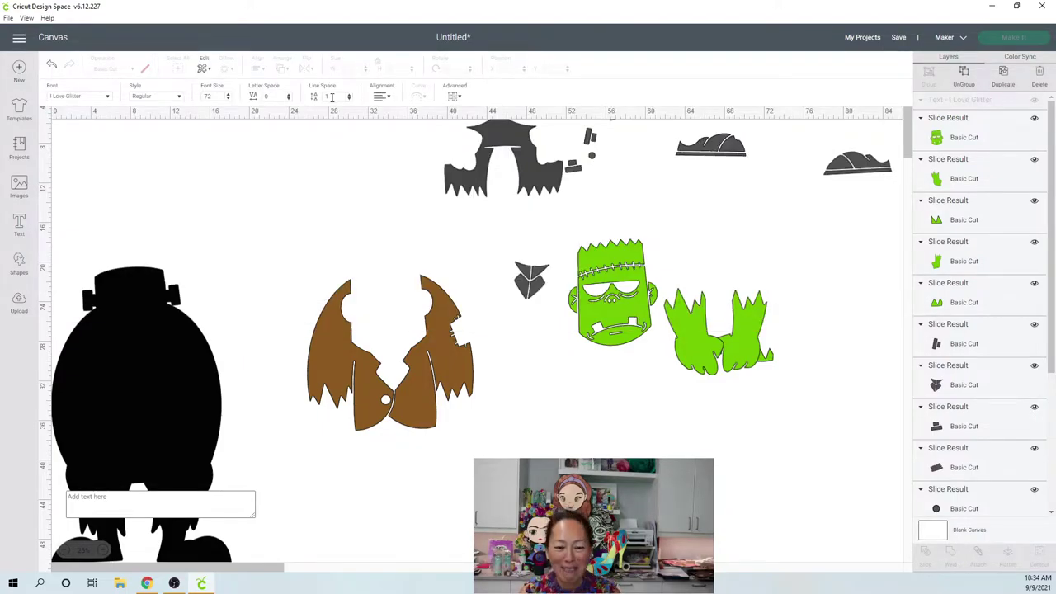
Enter the font's long curved swash as the text and enlarge it to about 12.5 inches wide above the jacket
click(194, 503)
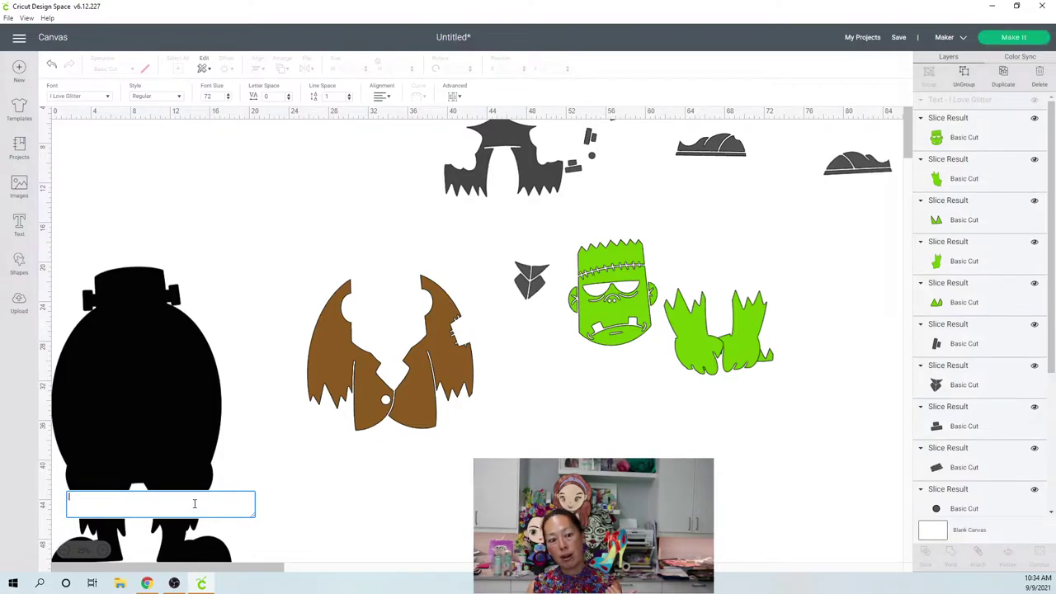
click(116, 179)
mouse_move(63, 97)
mouse_down()
mouse_move(179, 148)
mouse_move(227, 191)
mouse_move(323, 236)
mouse_move(286, 220)
mouse_up()
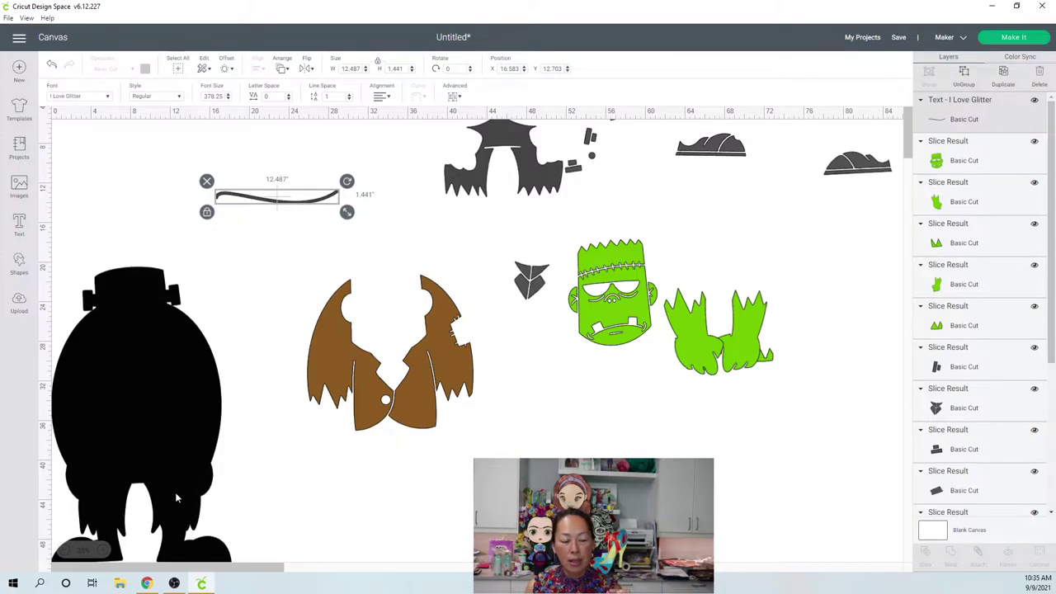
Move the brown jacket up toward the curved swash line and lay the line across the jacket's left sleeve
click(103, 551)
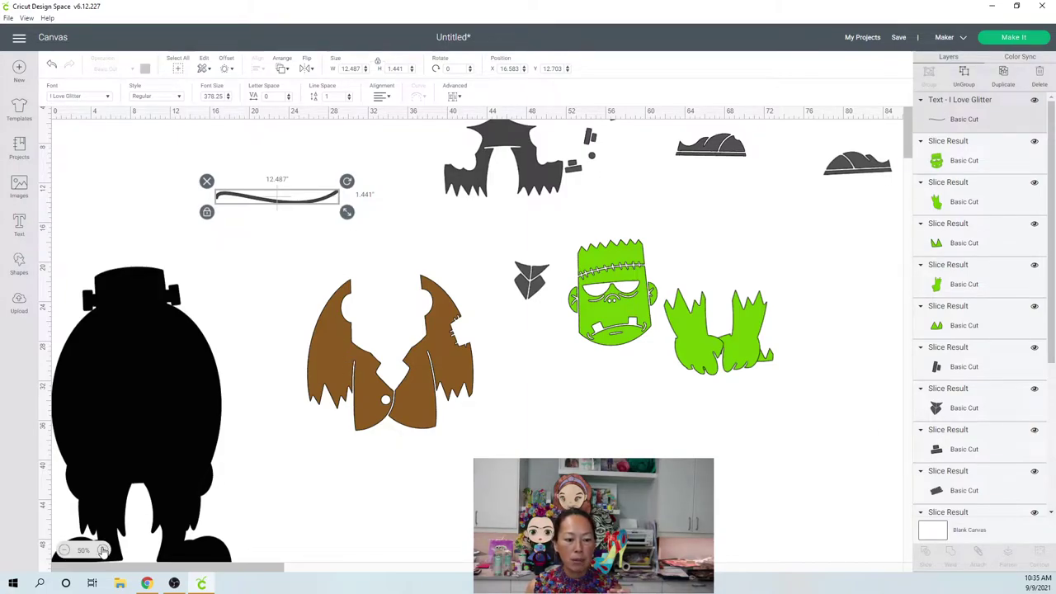
click(103, 550)
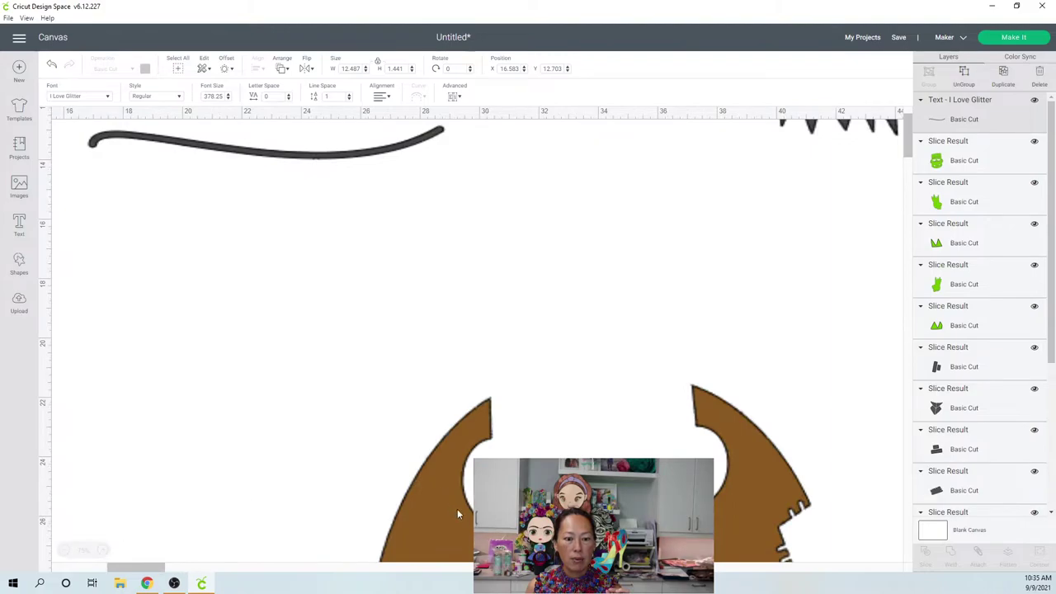
drag(457, 509, 392, 230)
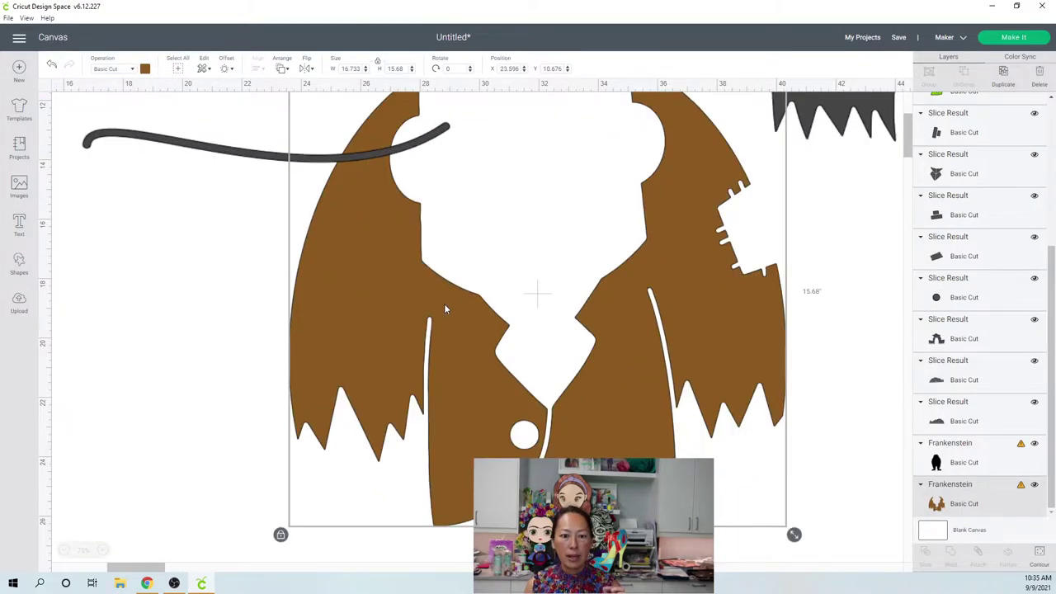
click(266, 155)
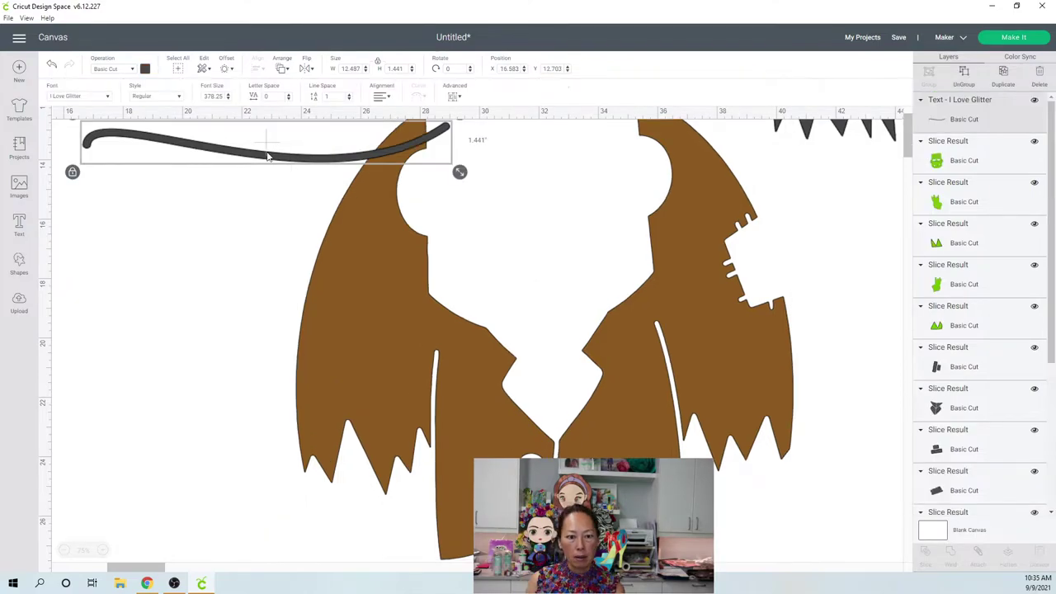
drag(266, 155, 285, 358)
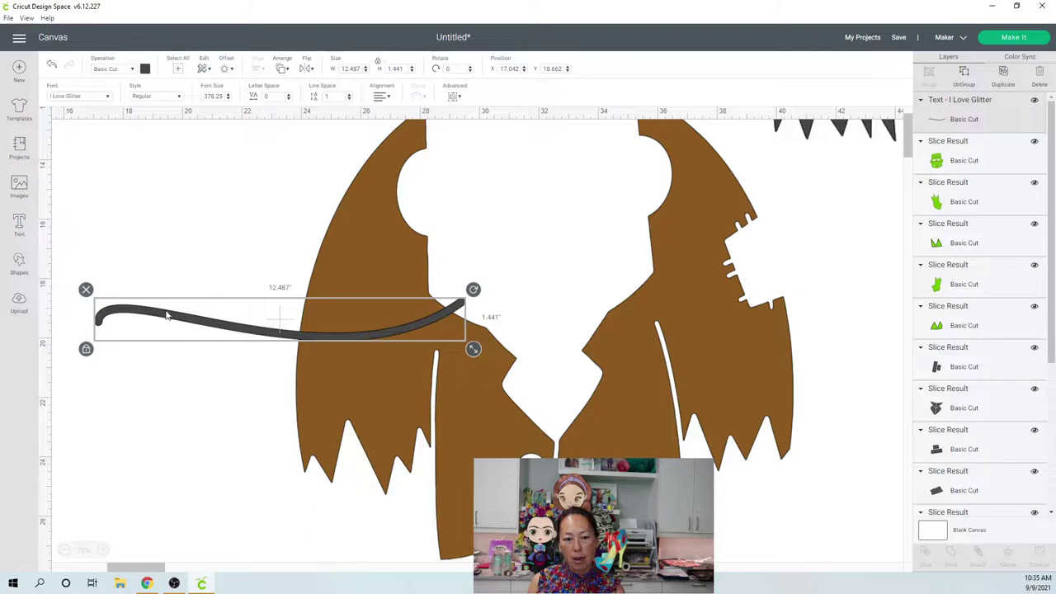
Unlock the swash line's proportions and flatten it to about 12.42 by 0.77 inches
click(85, 349)
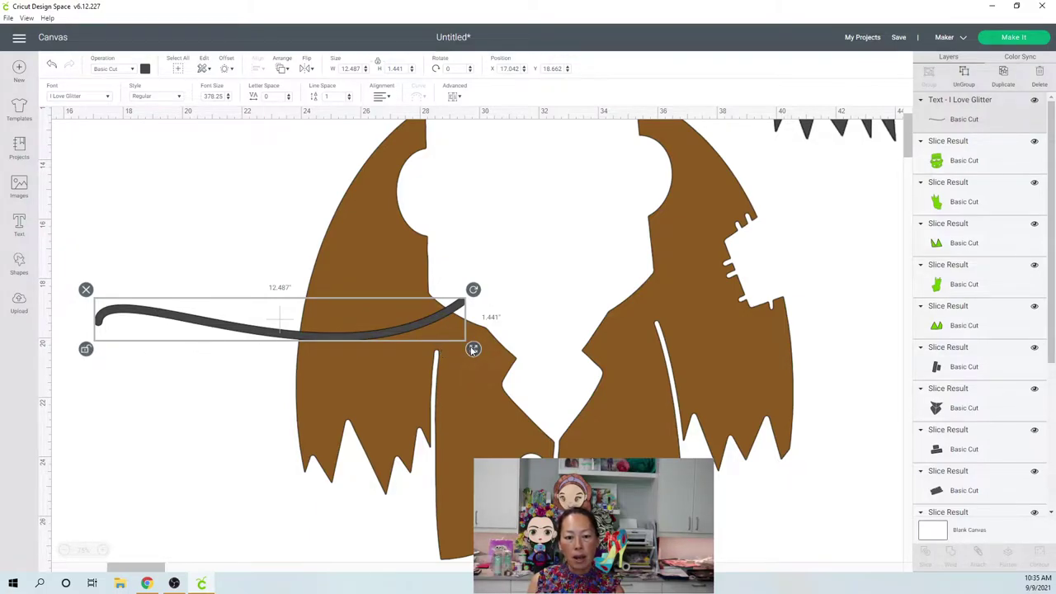
drag(473, 349, 471, 329)
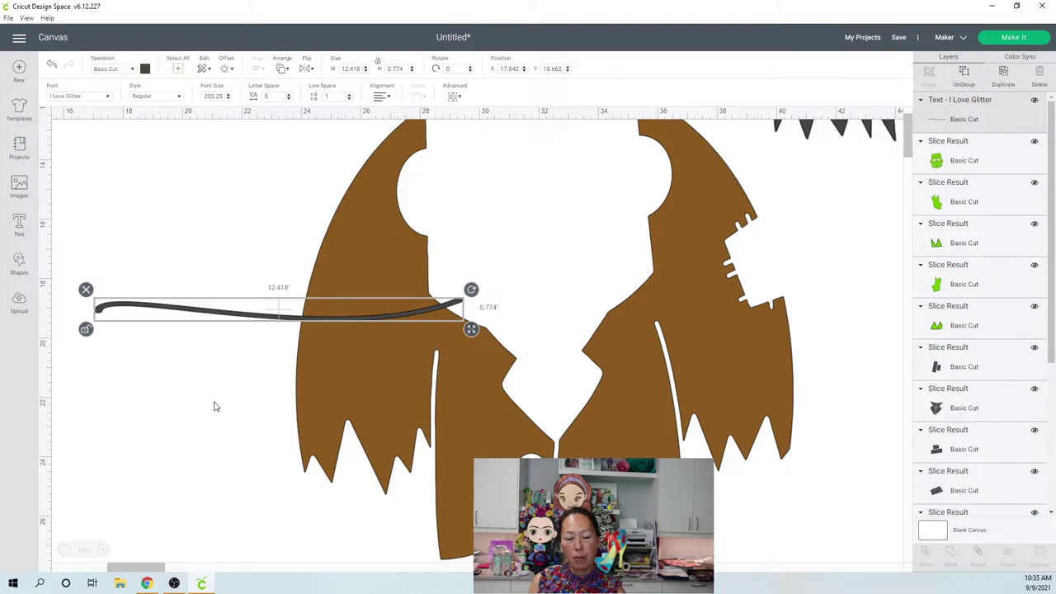
click(245, 377)
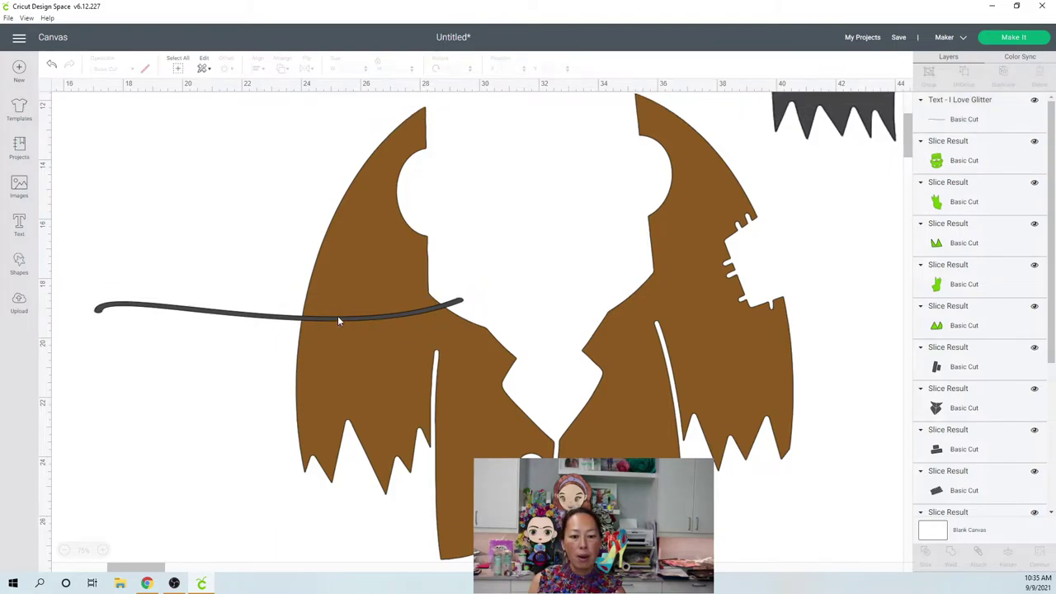
click(337, 317)
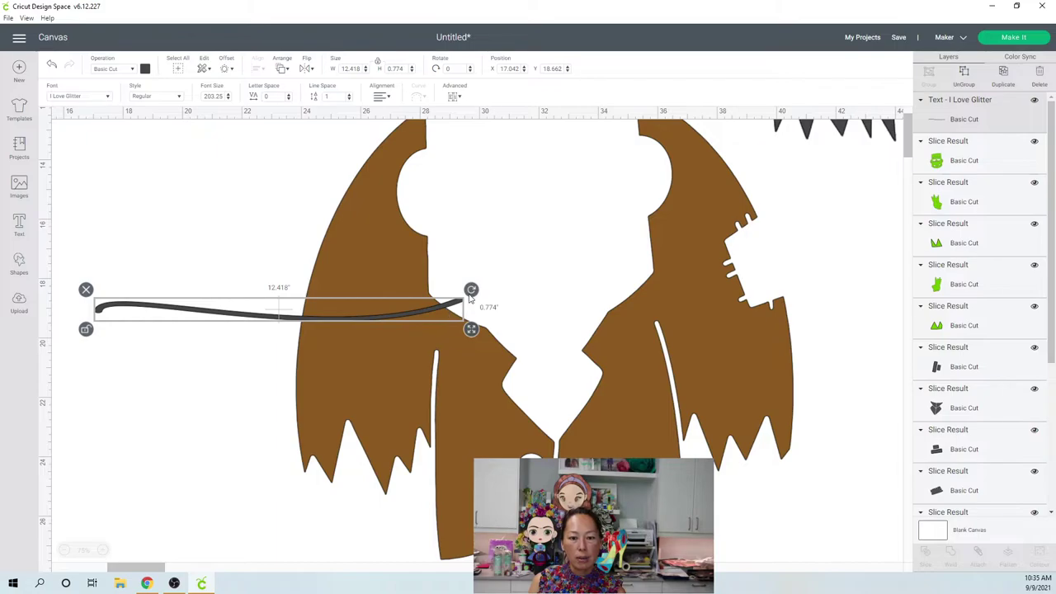
Rotate the swash line to about 116.5° beside the left sleeve and move the jacket down clear of it
drag(471, 289, 202, 477)
drag(242, 374, 224, 412)
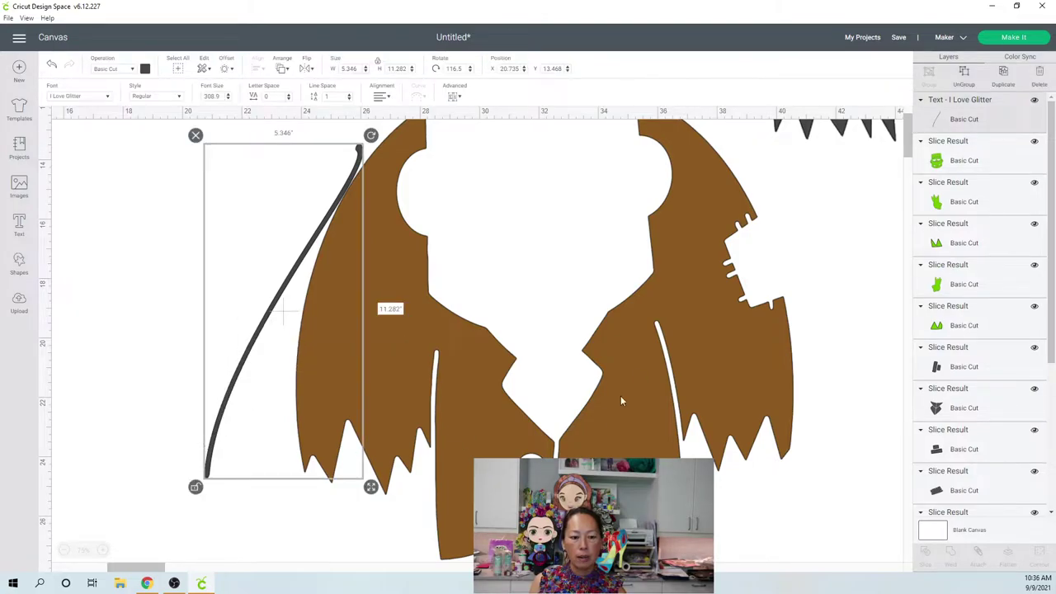
drag(676, 327, 687, 381)
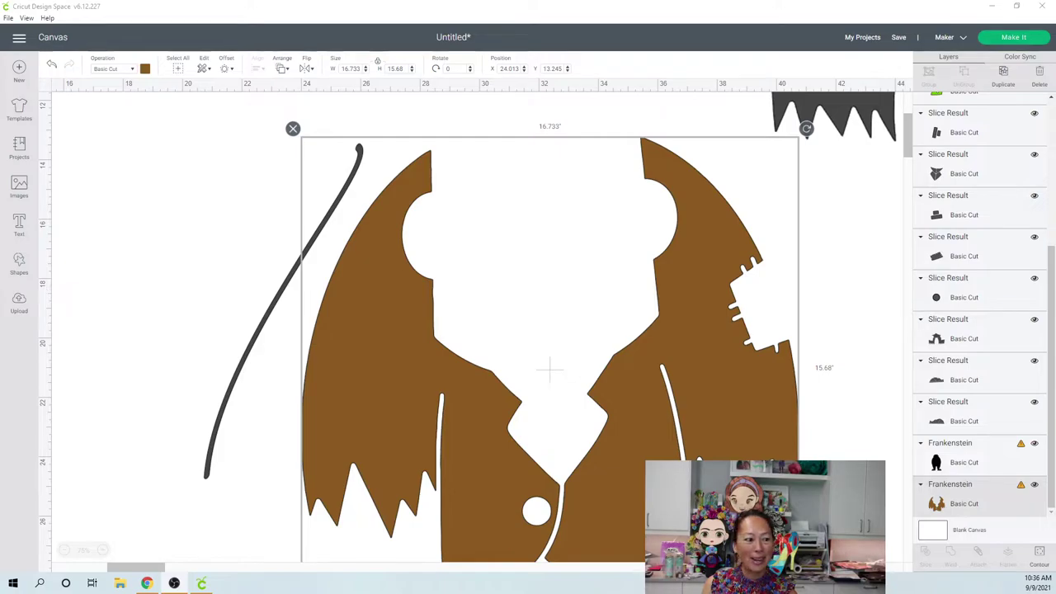
click(247, 345)
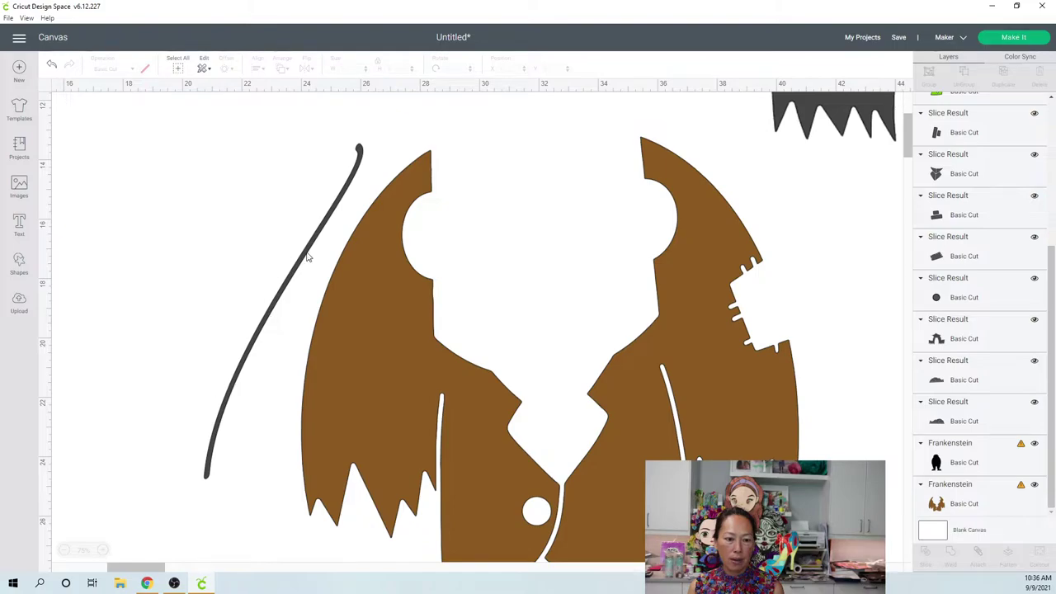
Add a square and place it over the hooked upper end of the swash line
click(22, 262)
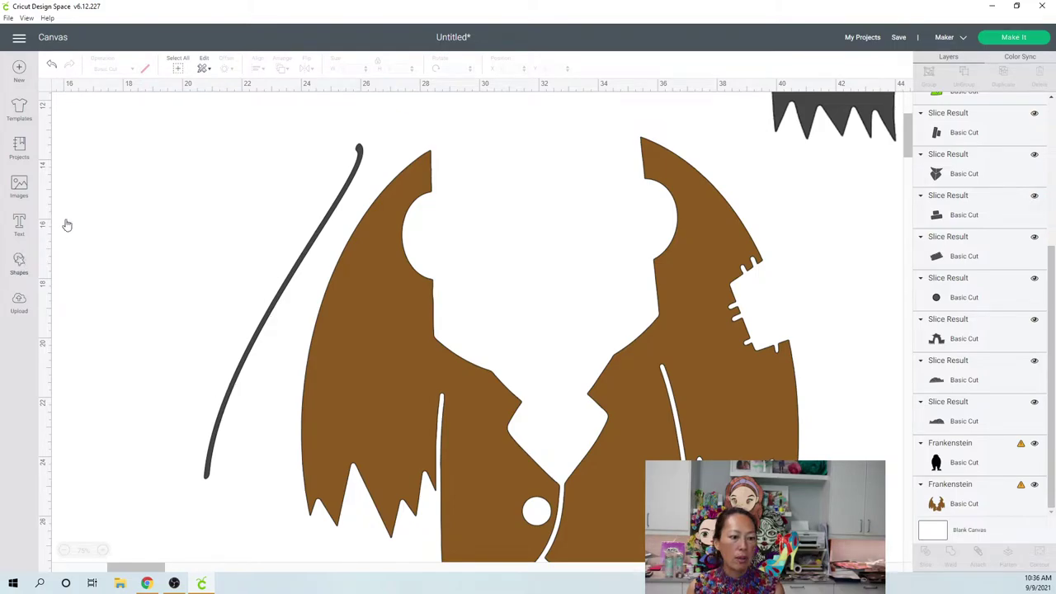
click(62, 164)
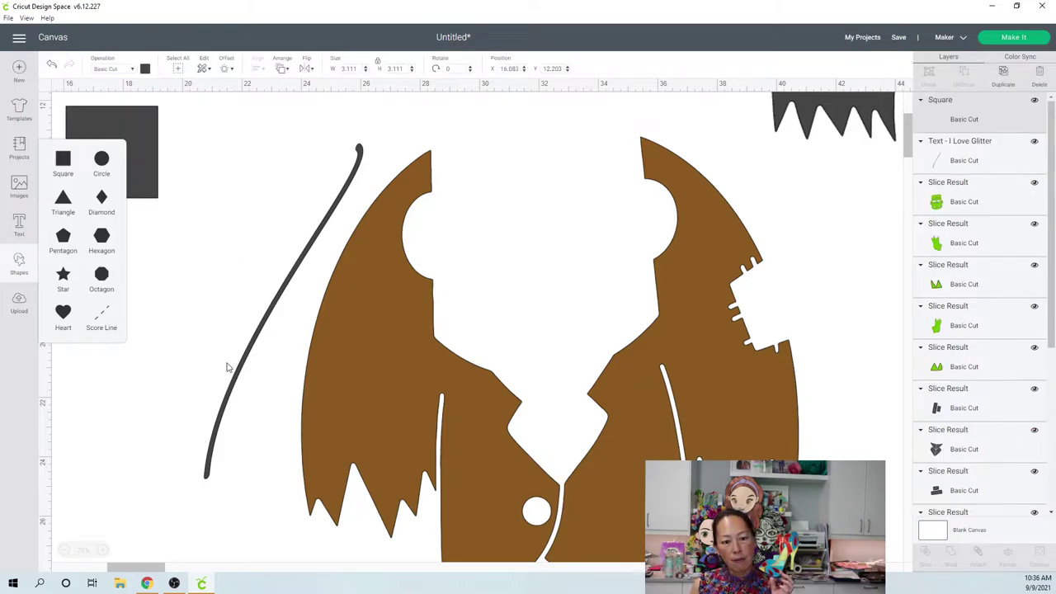
drag(144, 149, 354, 155)
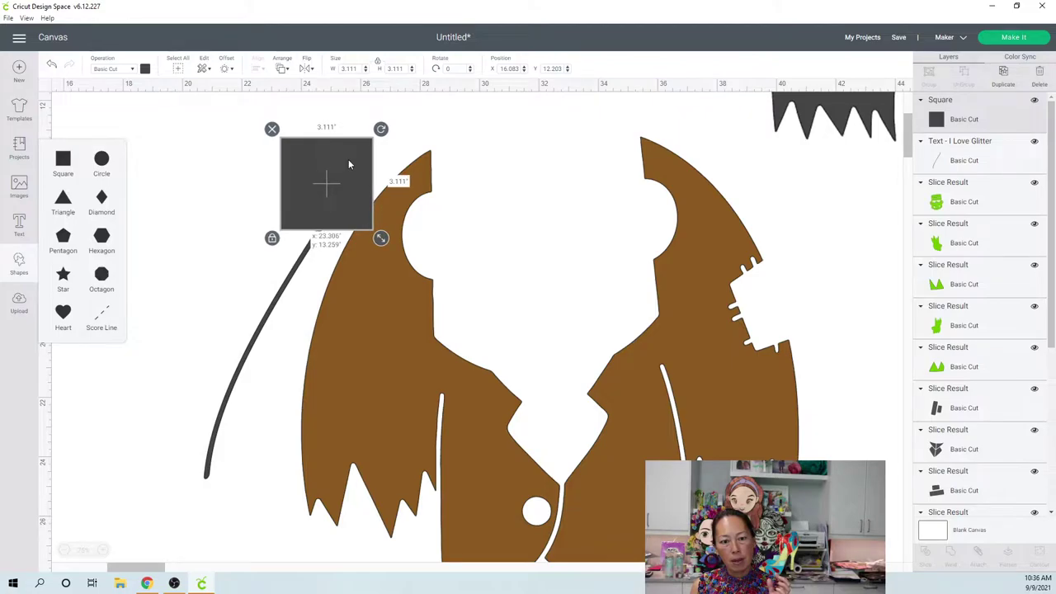
click(221, 166)
drag(215, 150, 343, 189)
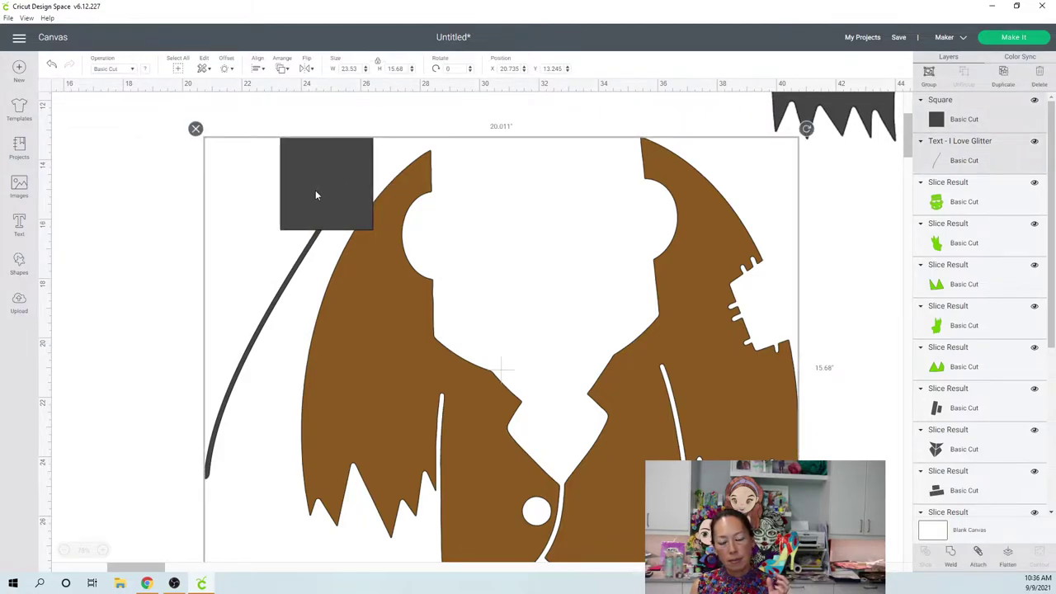
click(322, 113)
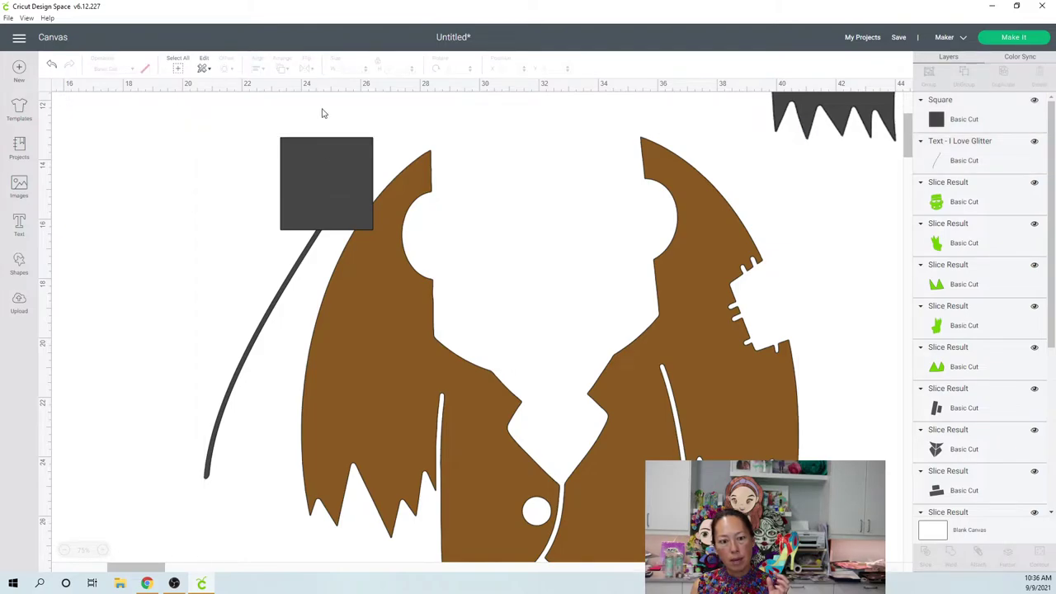
drag(306, 111, 342, 188)
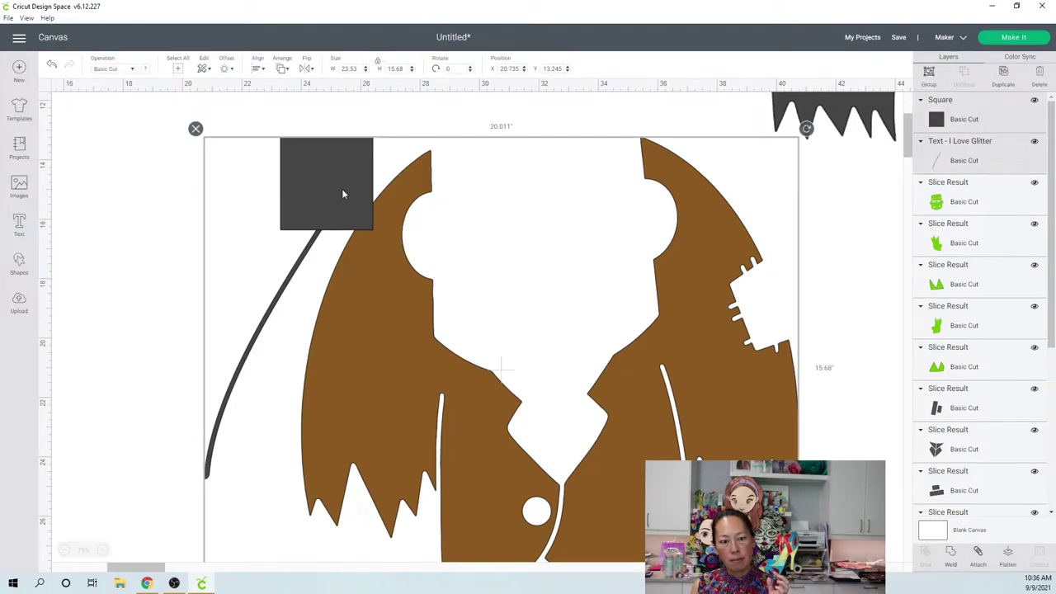
click(123, 203)
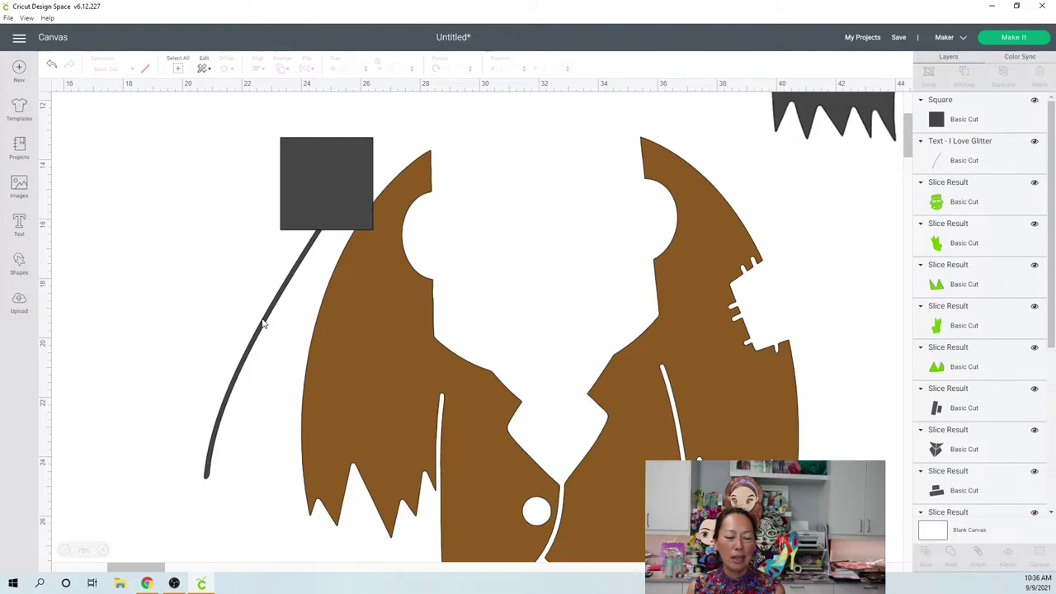
Move the brown jacket away from the swash line and slice off the line's hooked upper end with the square
click(732, 335)
drag(732, 335, 931, 340)
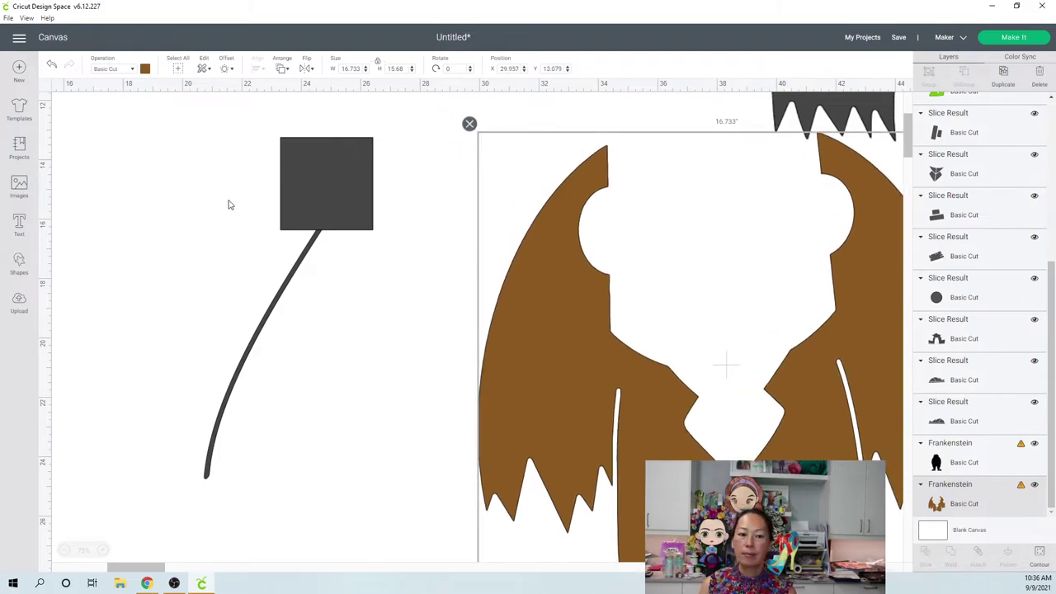
drag(226, 148, 326, 262)
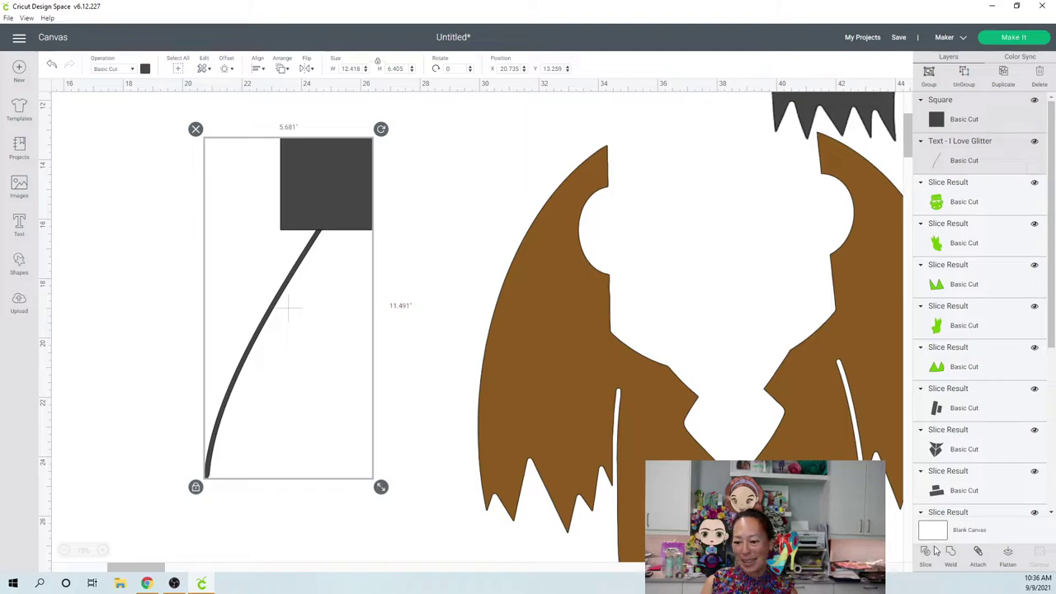
click(429, 201)
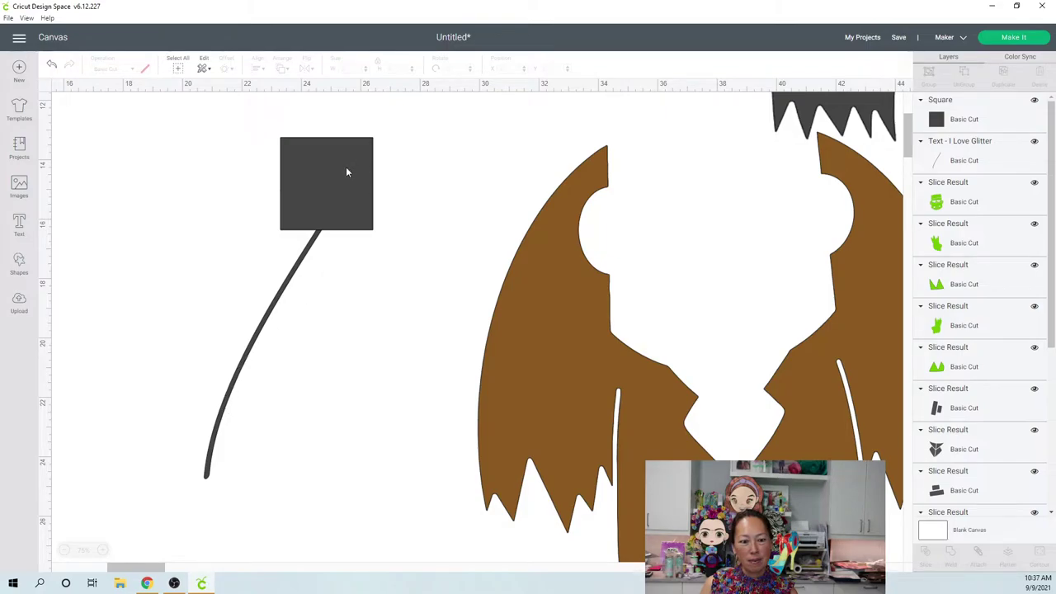
mouse_move(346, 167)
mouse_down()
mouse_move(259, 413)
mouse_move(293, 259)
mouse_move(277, 248)
mouse_up()
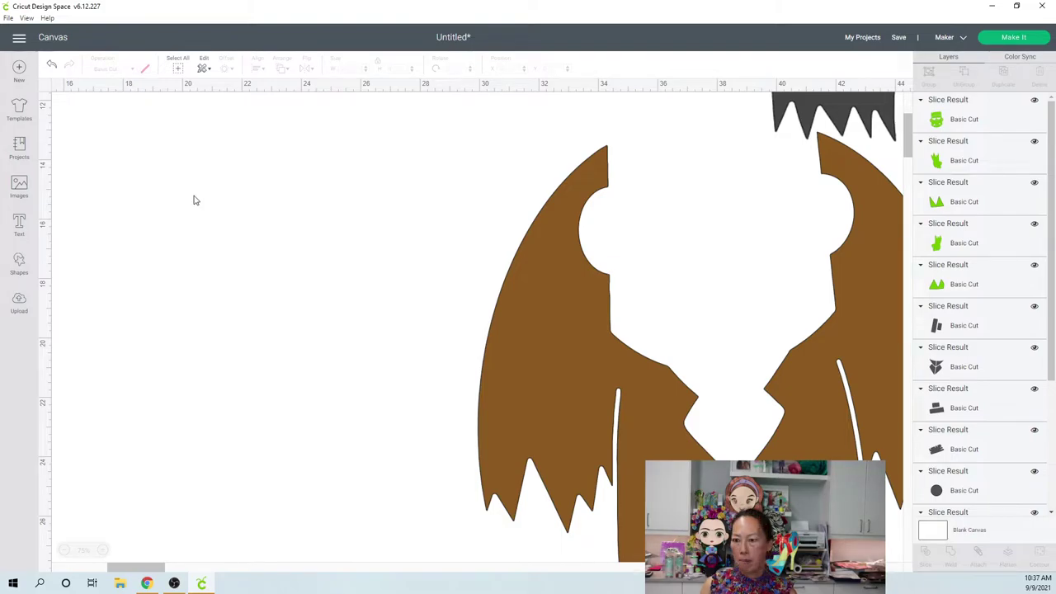
key(ctrl+v)
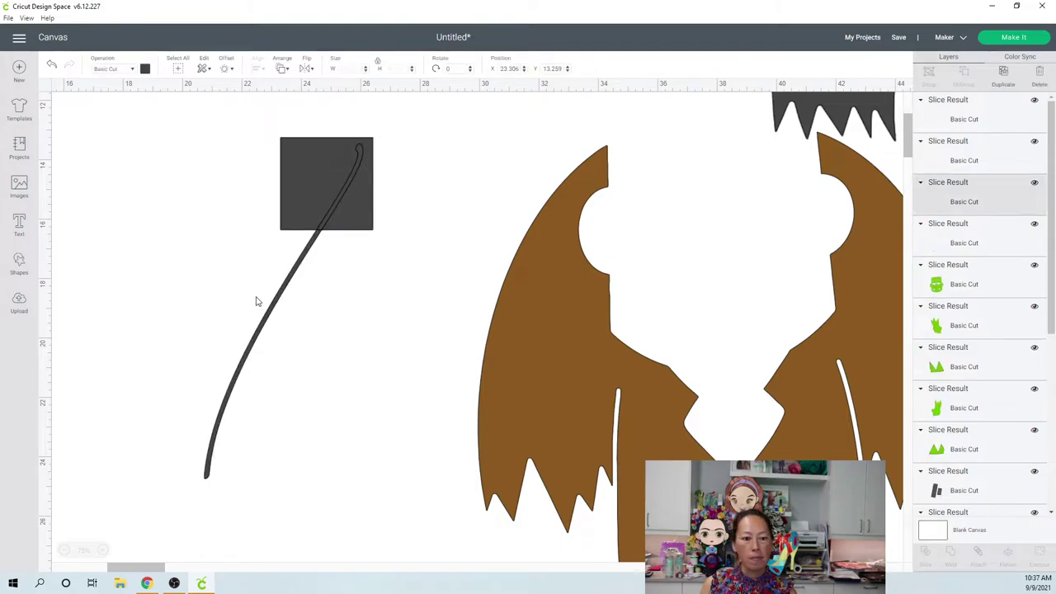
Move the cut square over the line's lower end and slice that end off the line
drag(309, 169, 228, 448)
click(121, 394)
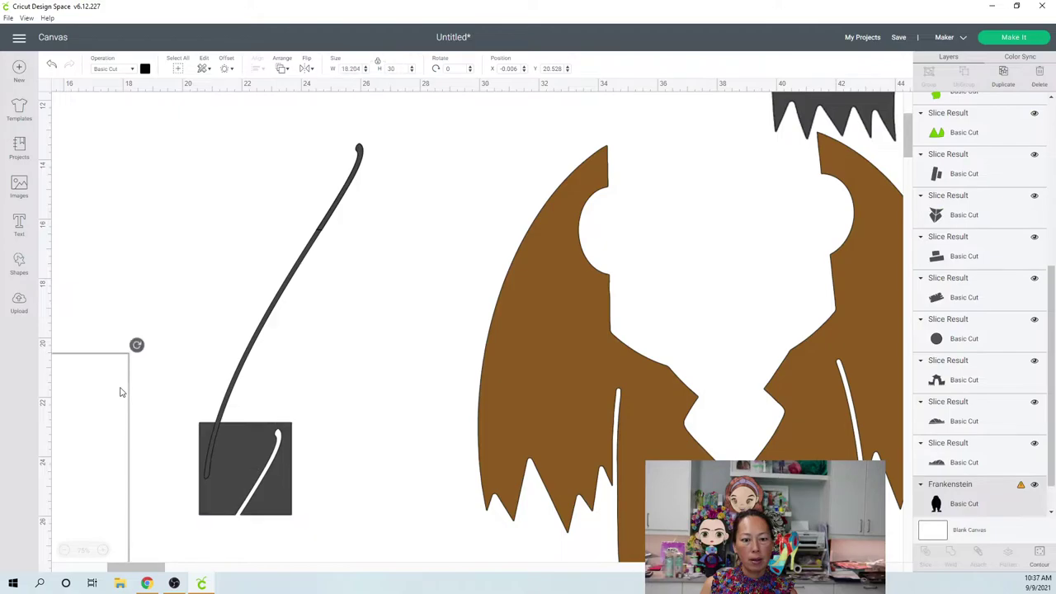
drag(181, 342, 267, 372)
click(307, 270)
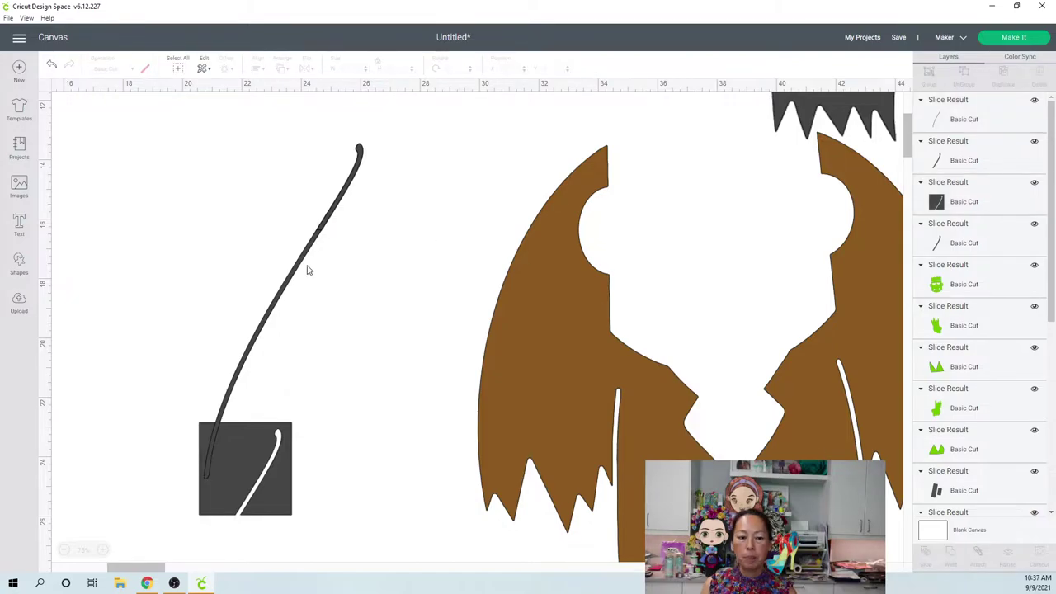
click(283, 300)
drag(283, 299, 322, 305)
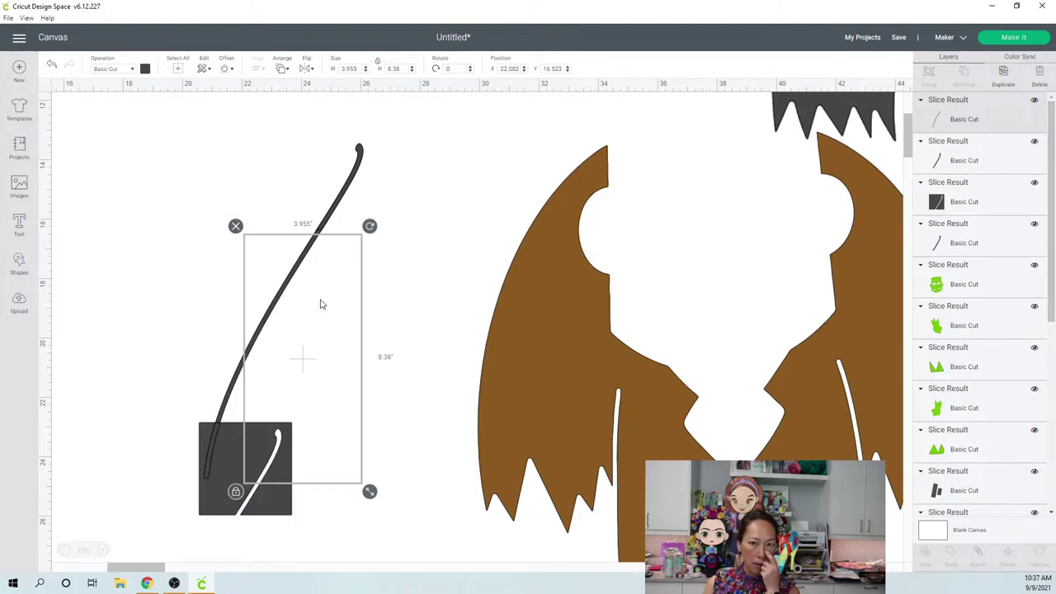
click(286, 278)
Move the trimmed line onto the jacket, rotating and positioning it to extend the left sleeve slit up past the collar edge
drag(324, 297, 723, 265)
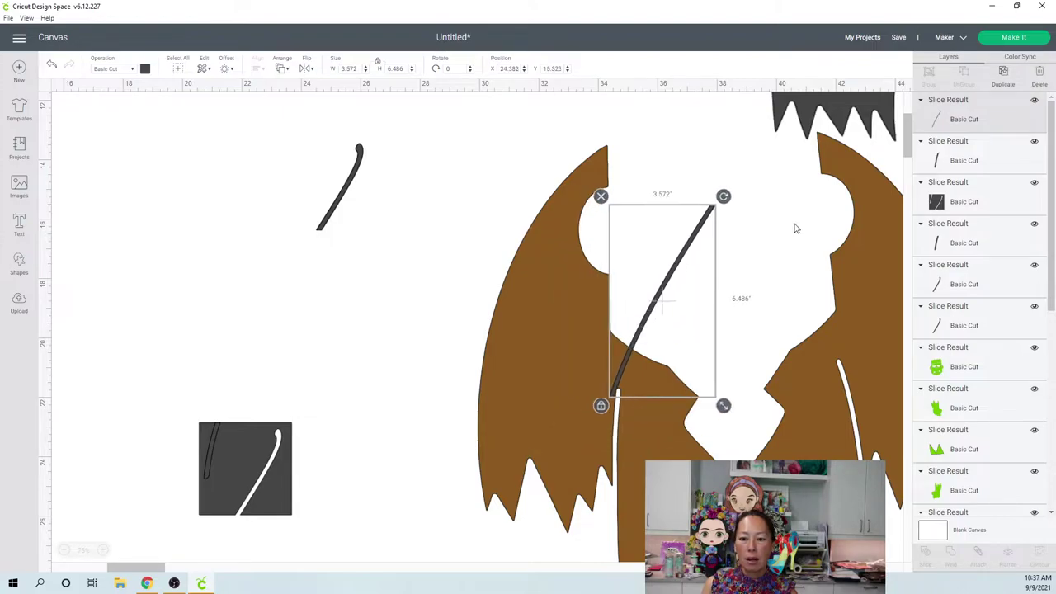
drag(723, 198, 678, 180)
drag(660, 242, 627, 231)
drag(641, 168, 662, 171)
drag(641, 225, 659, 227)
click(466, 320)
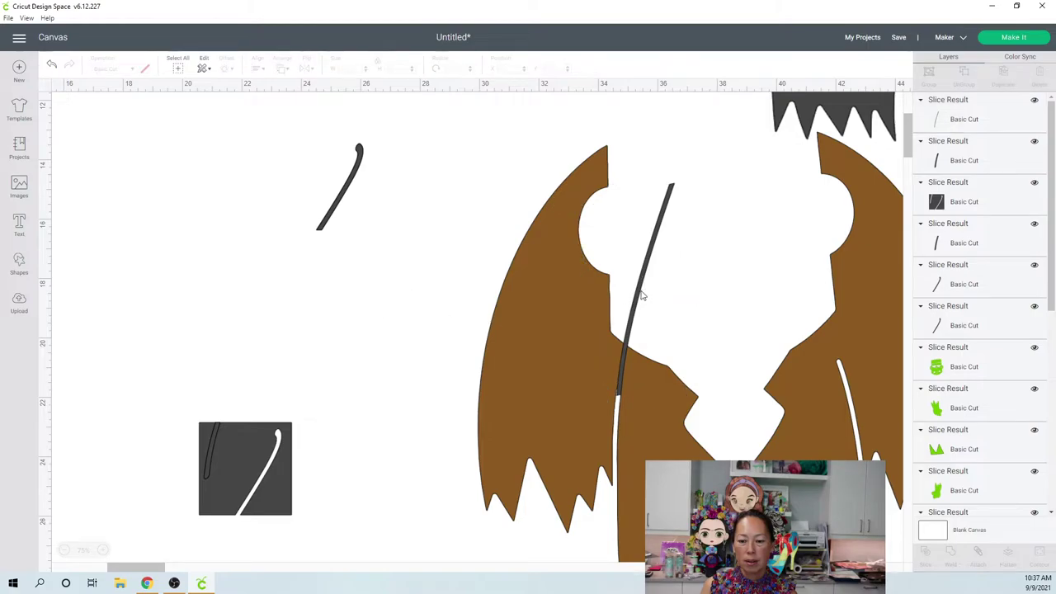
click(642, 294)
drag(643, 295, 642, 295)
click(356, 338)
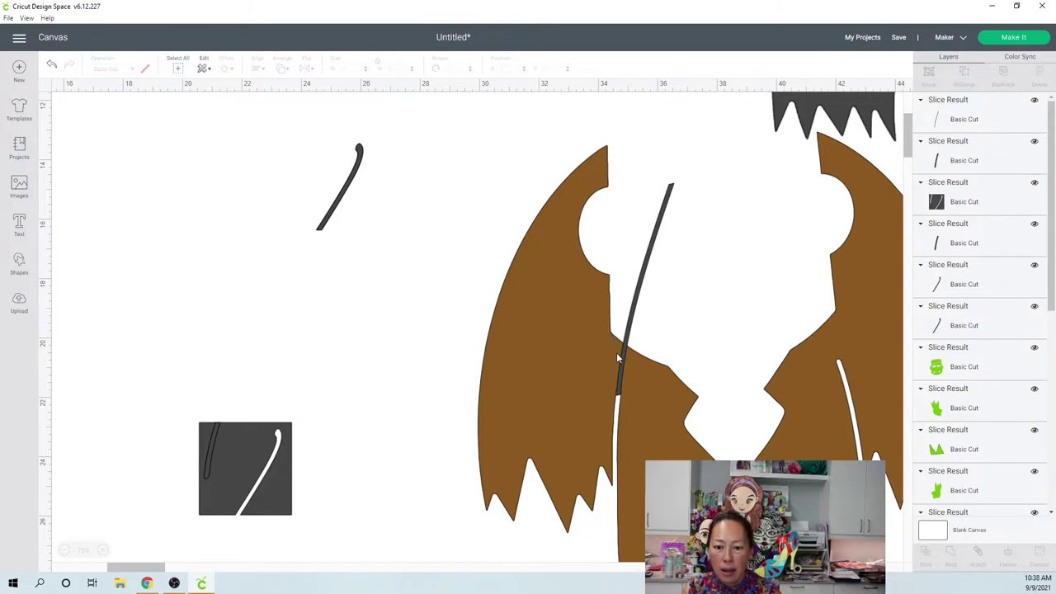
Fine-tune the swash line's rotation, shrink it slightly, and nudge it so it lines up with the jacket's left sleeve slit
click(651, 253)
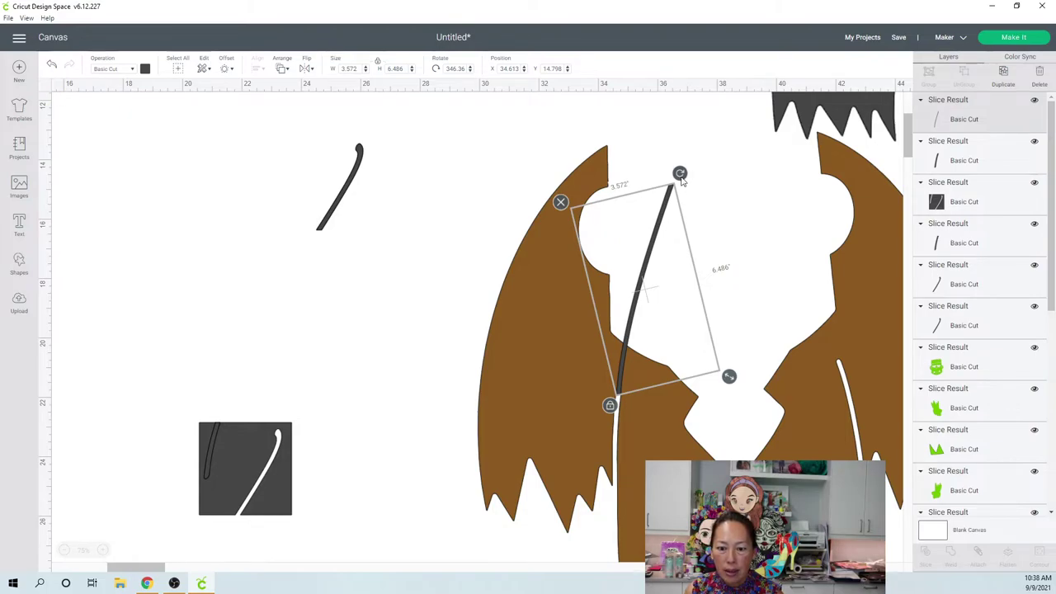
drag(681, 179, 680, 185)
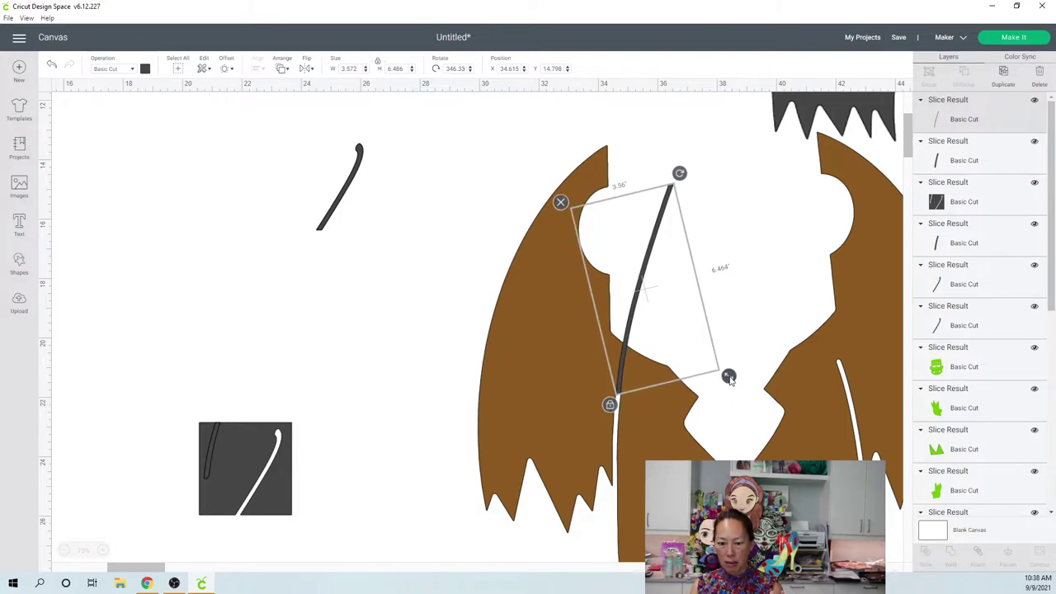
click(401, 415)
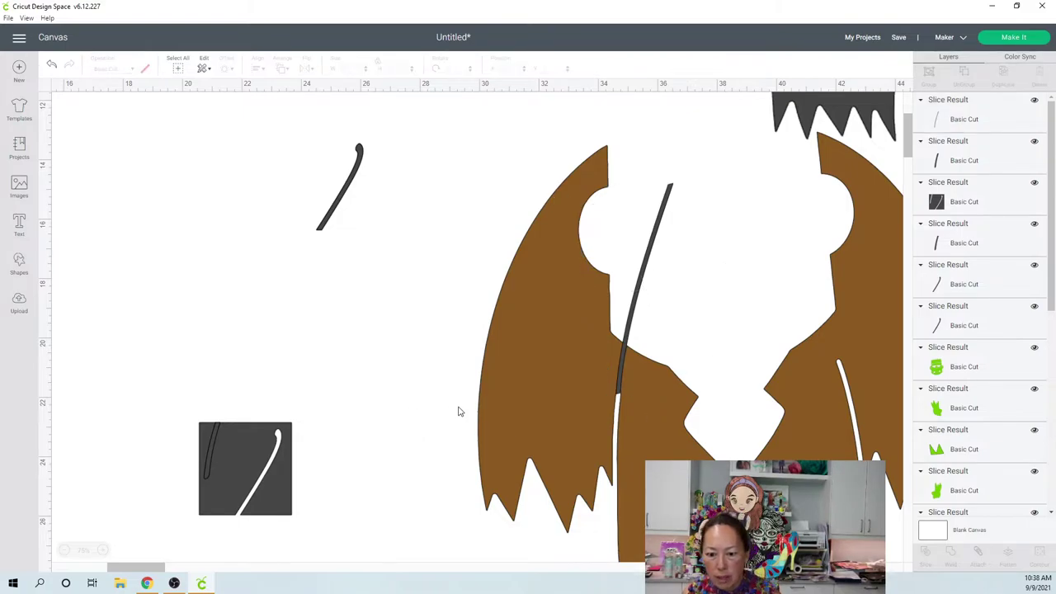
click(622, 349)
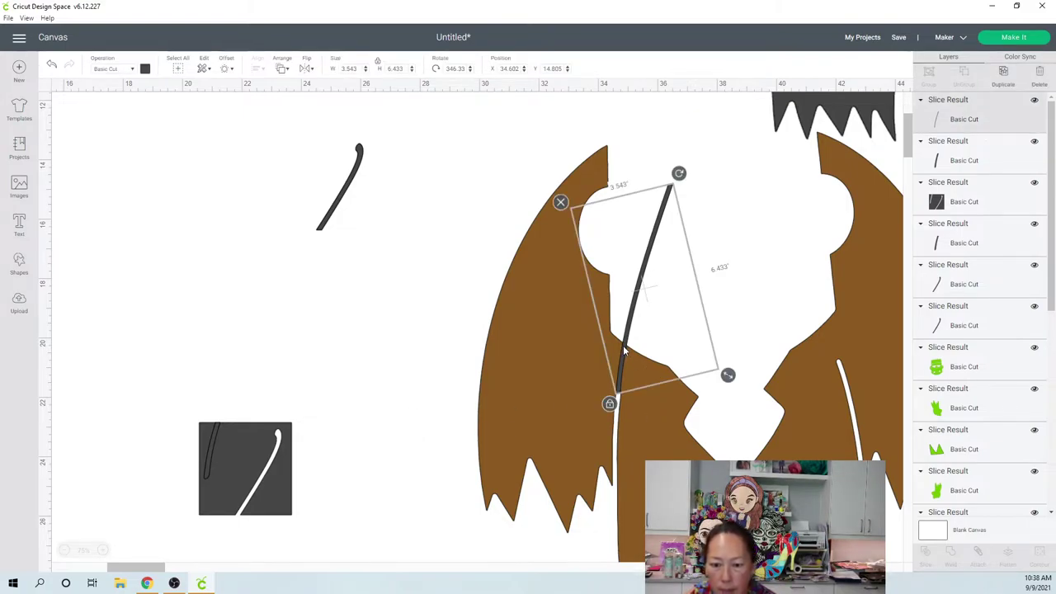
drag(727, 376, 727, 375)
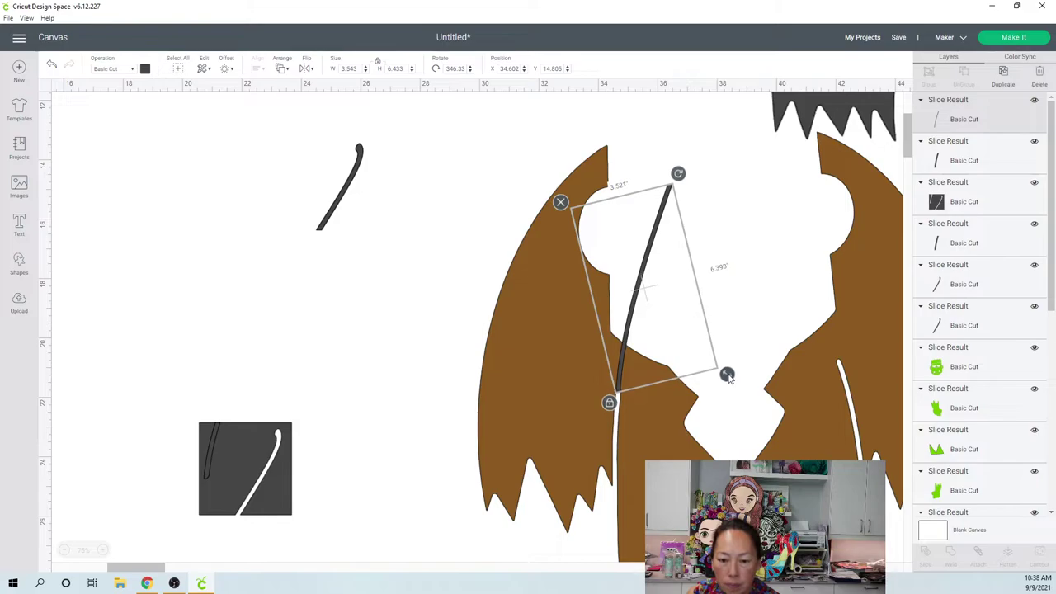
click(708, 253)
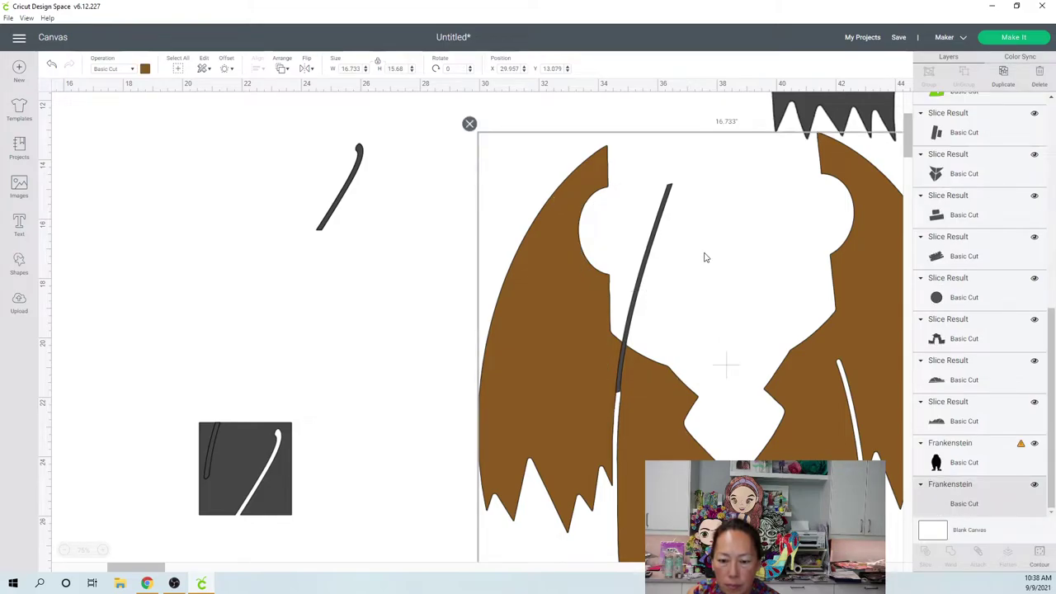
click(656, 252)
drag(652, 248, 653, 250)
click(415, 344)
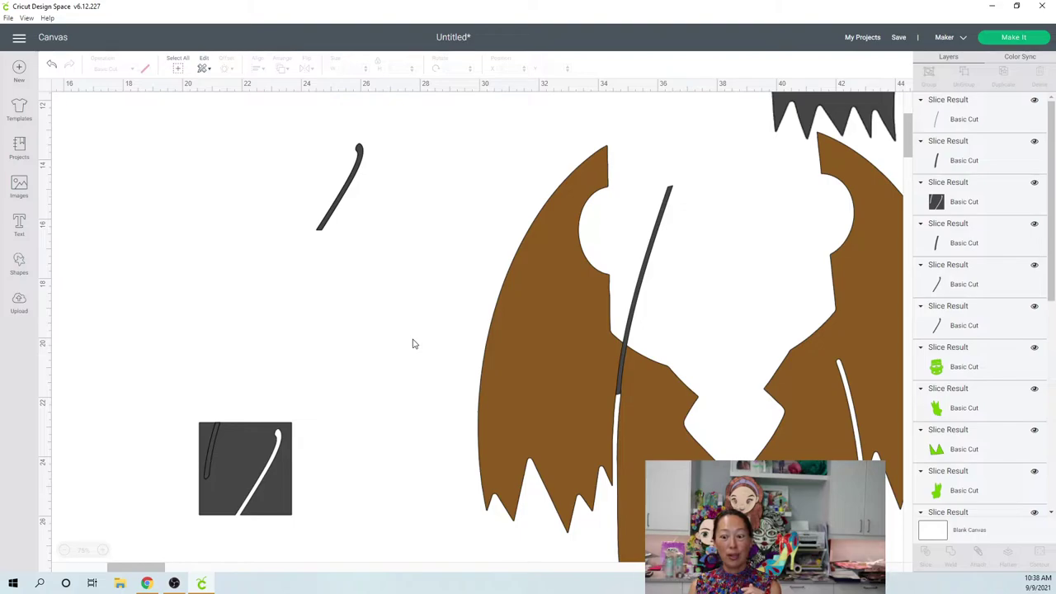
Slice the swash line out of the brown jacket and delete the leftover line parts that lie outside the jacket
drag(470, 273, 662, 410)
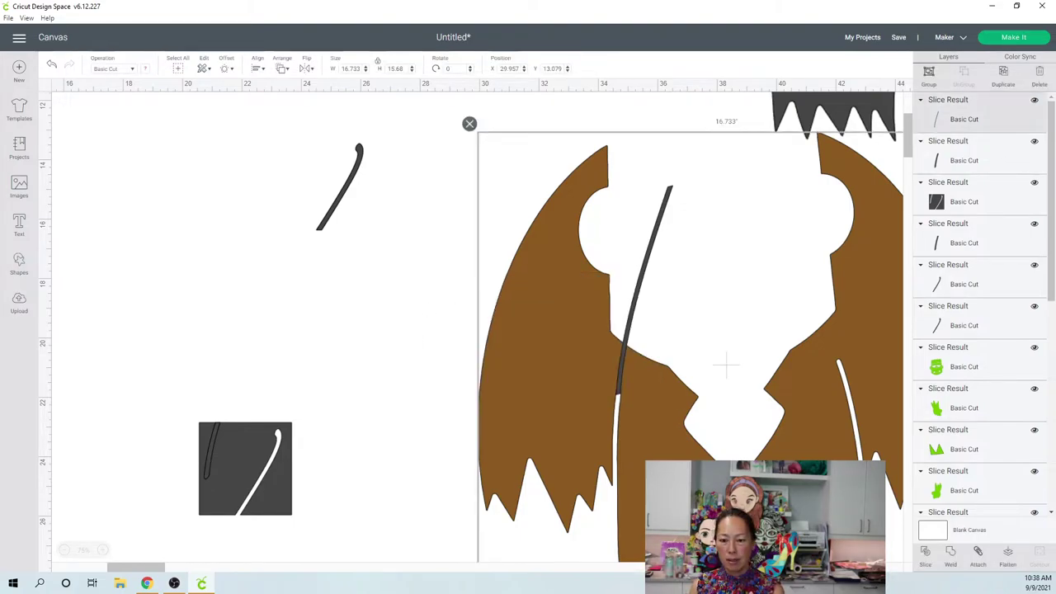
click(927, 553)
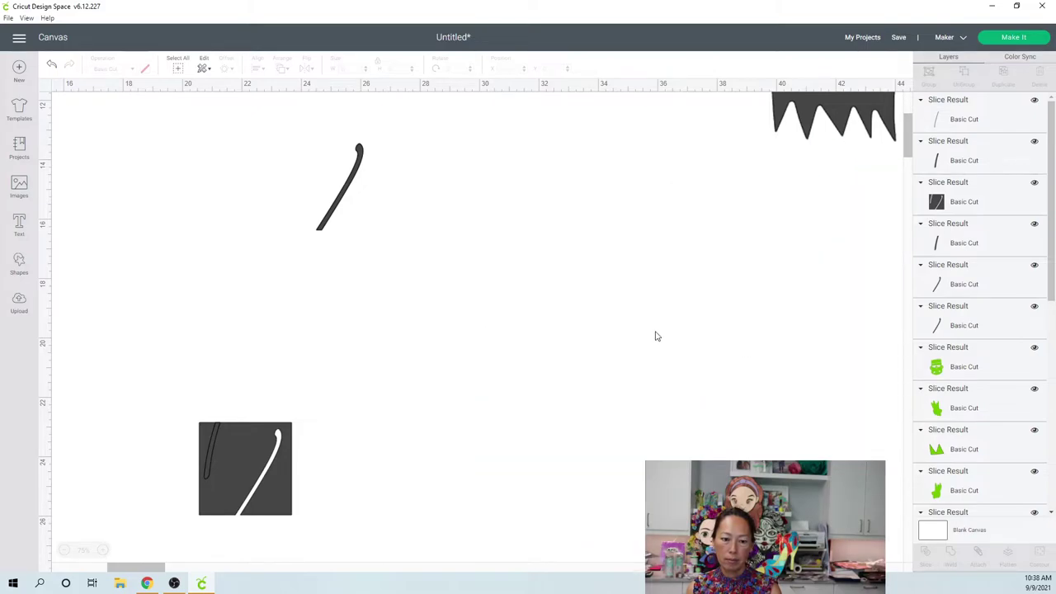
drag(632, 308, 708, 306)
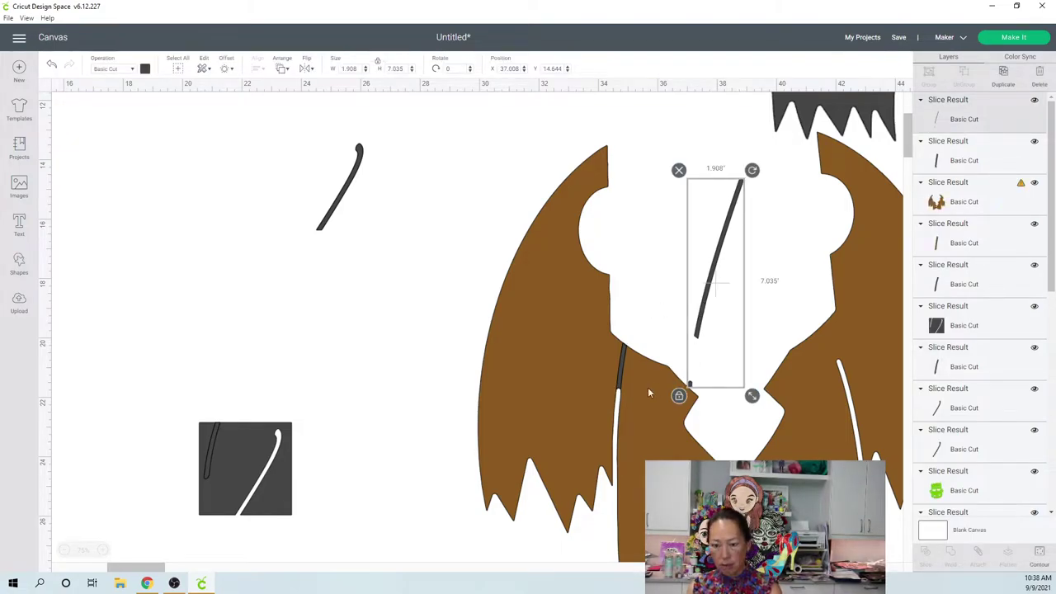
key(Delete)
Move the short dark slice piece to the empty area beside the jacket, and shift the jacket off its brown cut-out sliver
click(623, 376)
drag(605, 384, 358, 361)
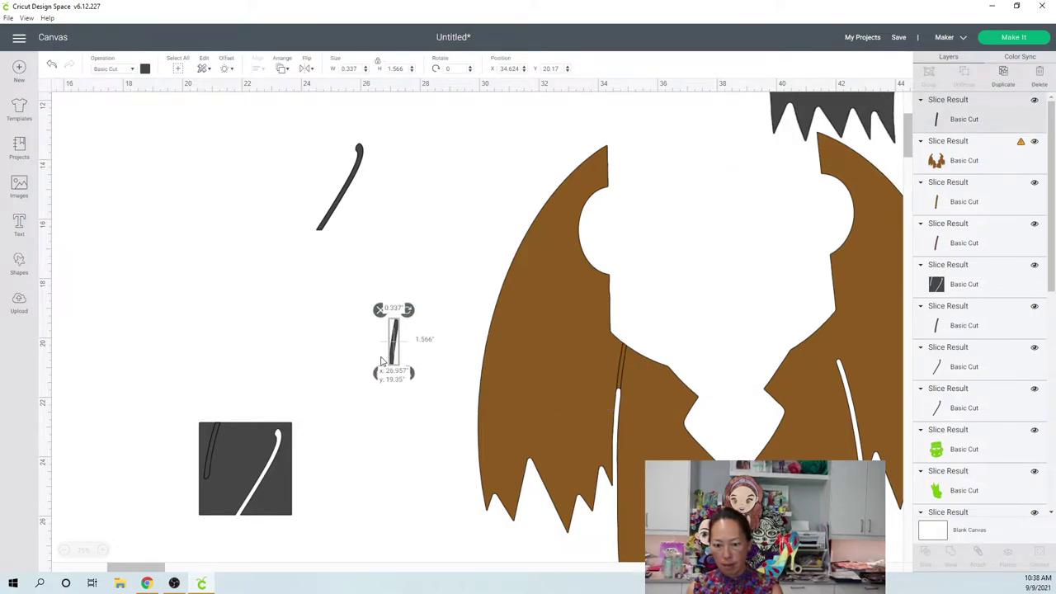
click(620, 382)
drag(620, 381, 615, 446)
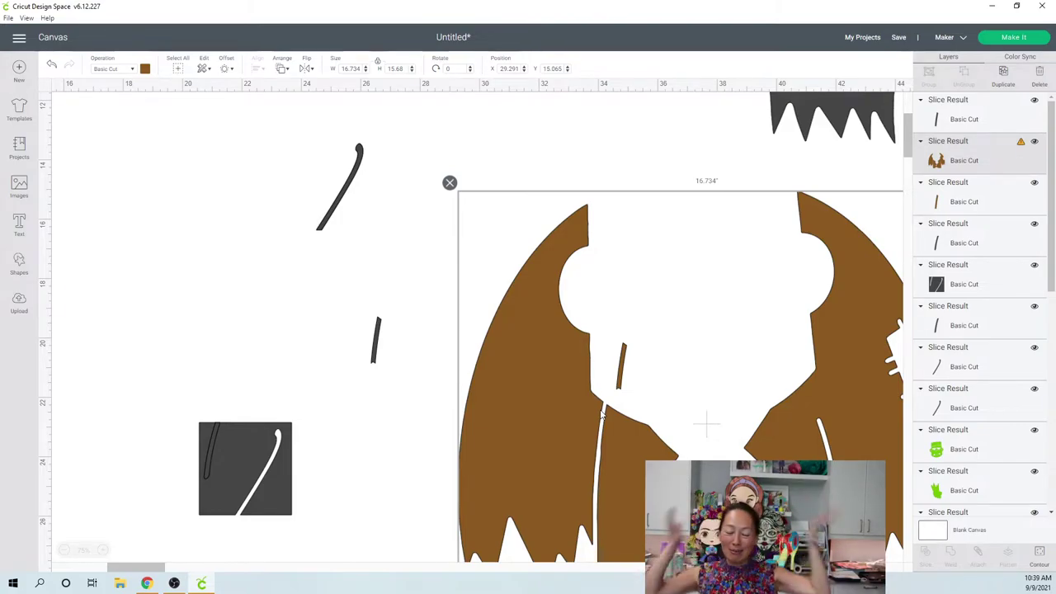
Flip the short dark line piece horizontally and place it above the jacket's right sleeve slit
click(377, 339)
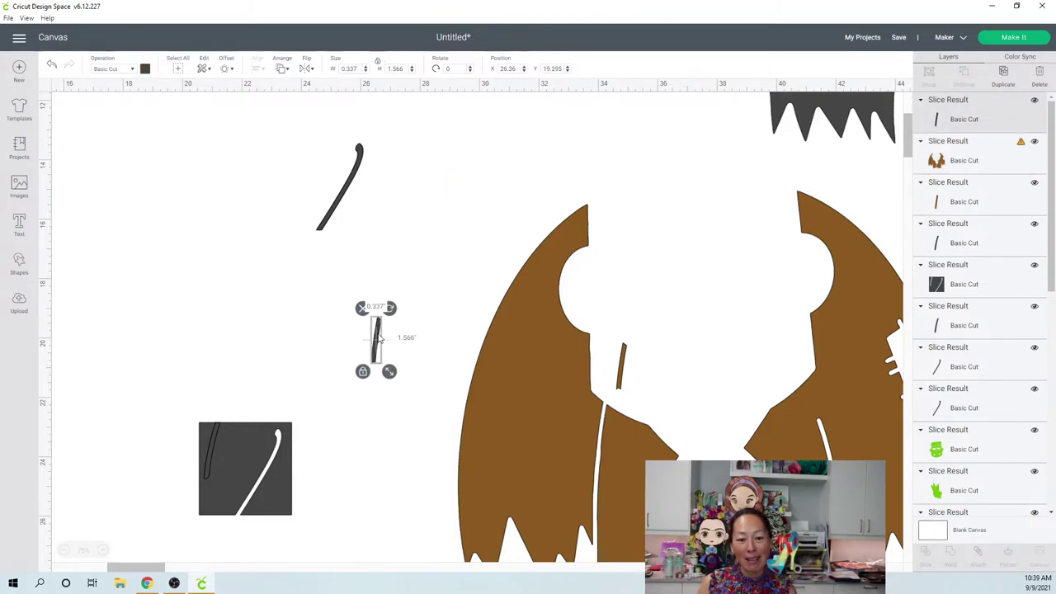
click(309, 71)
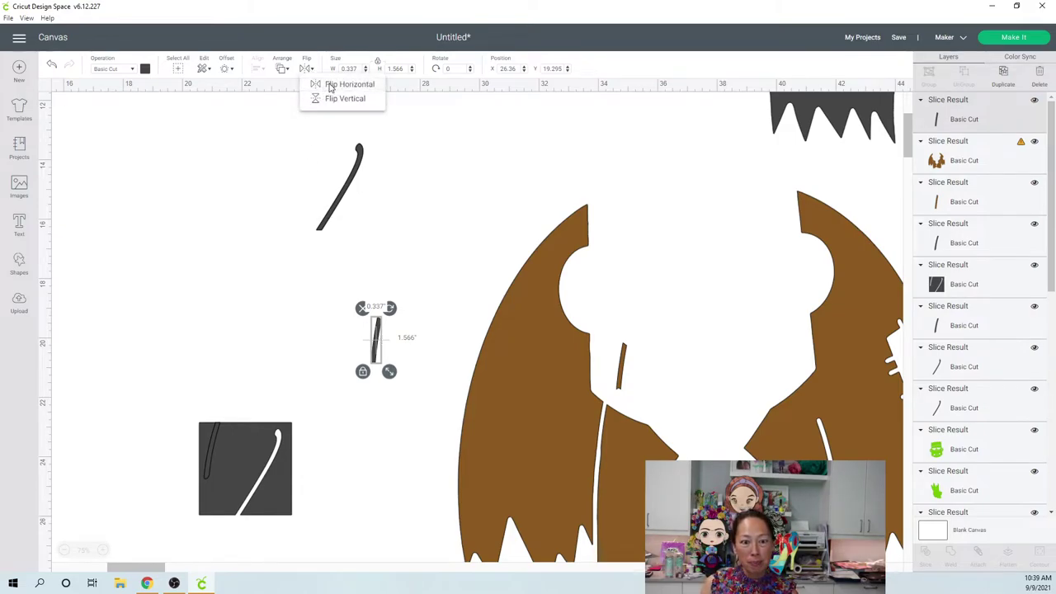
click(330, 86)
mouse_move(373, 334)
mouse_down()
mouse_move(523, 363)
mouse_move(745, 380)
mouse_move(817, 401)
mouse_up()
click(729, 291)
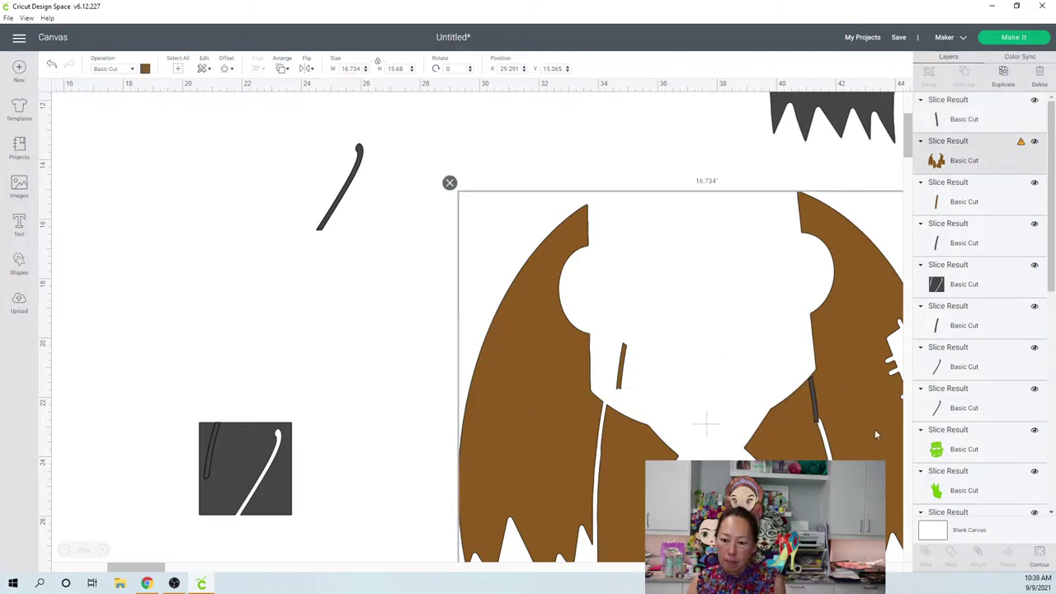
Rotate and nudge the flipped line piece so it extends the right sleeve slit up past the collar edge
click(812, 409)
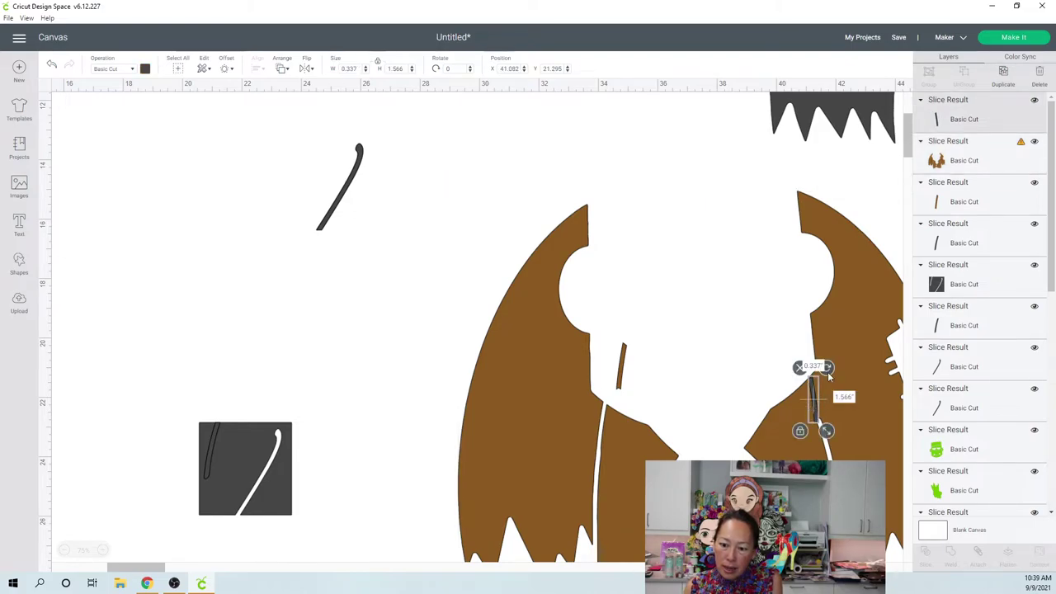
drag(828, 368, 812, 367)
drag(816, 418, 815, 423)
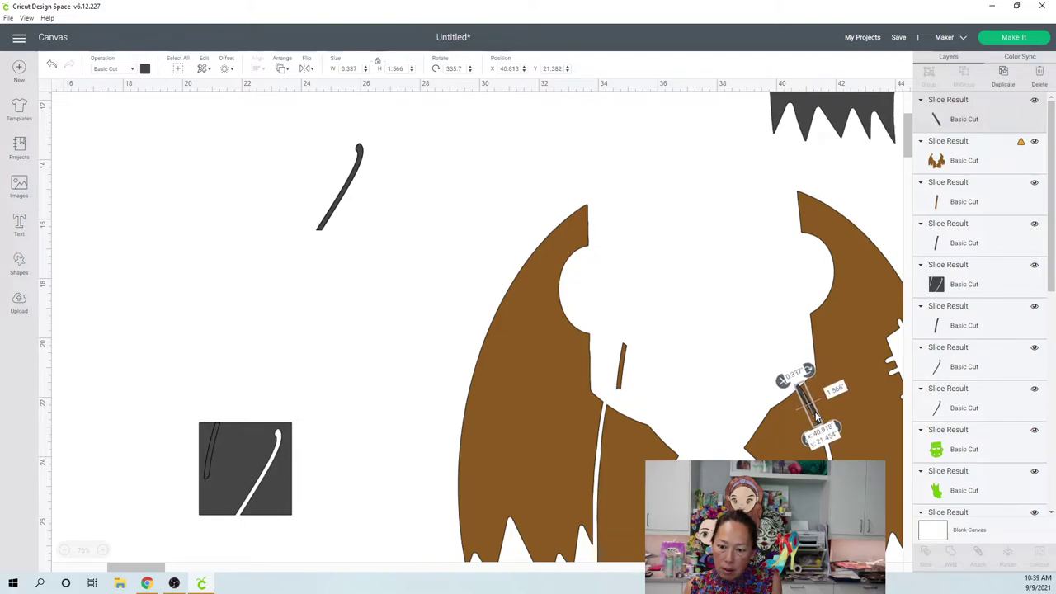
click(739, 318)
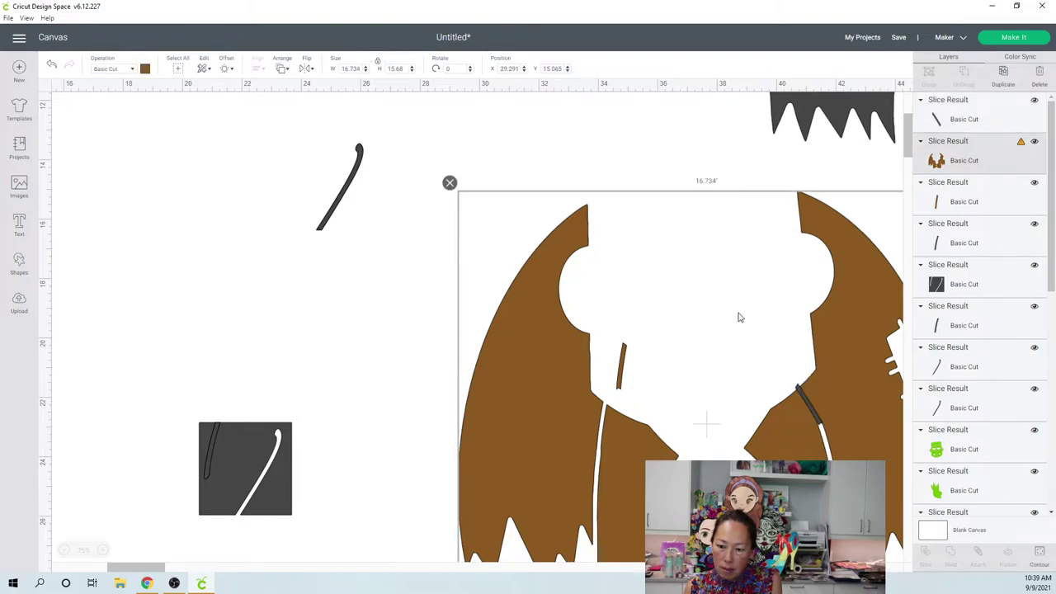
click(807, 404)
drag(811, 373, 808, 402)
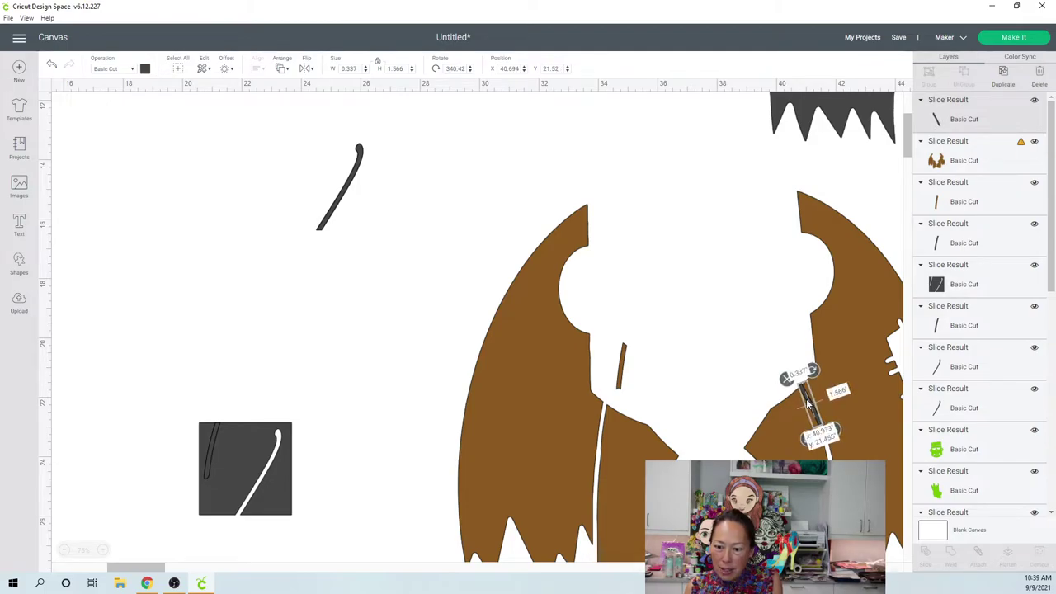
click(735, 333)
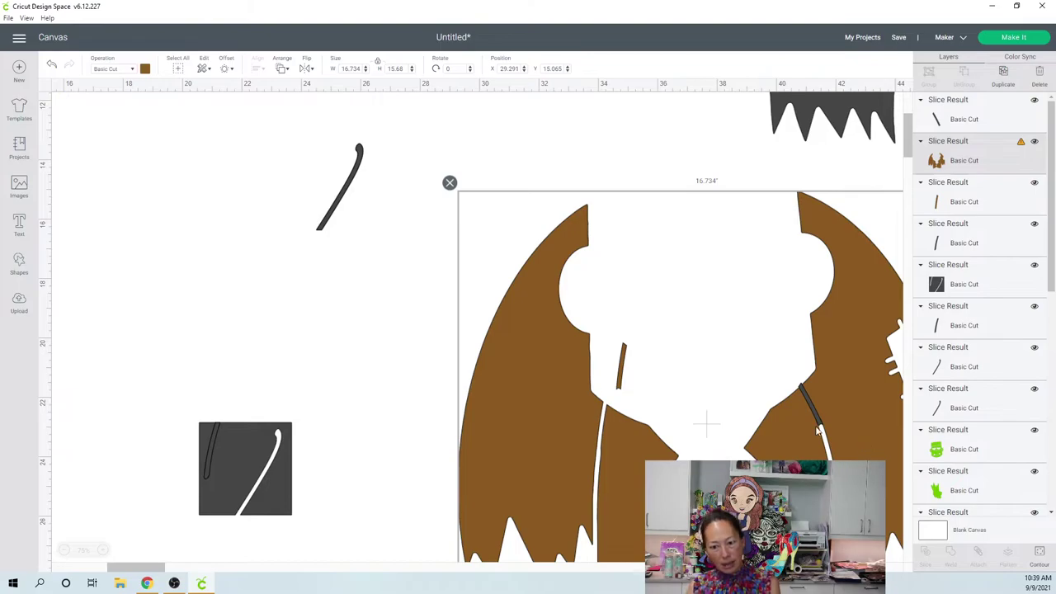
Slice the flipped line piece out of the brown jacket at the right sleeve slit
click(796, 170)
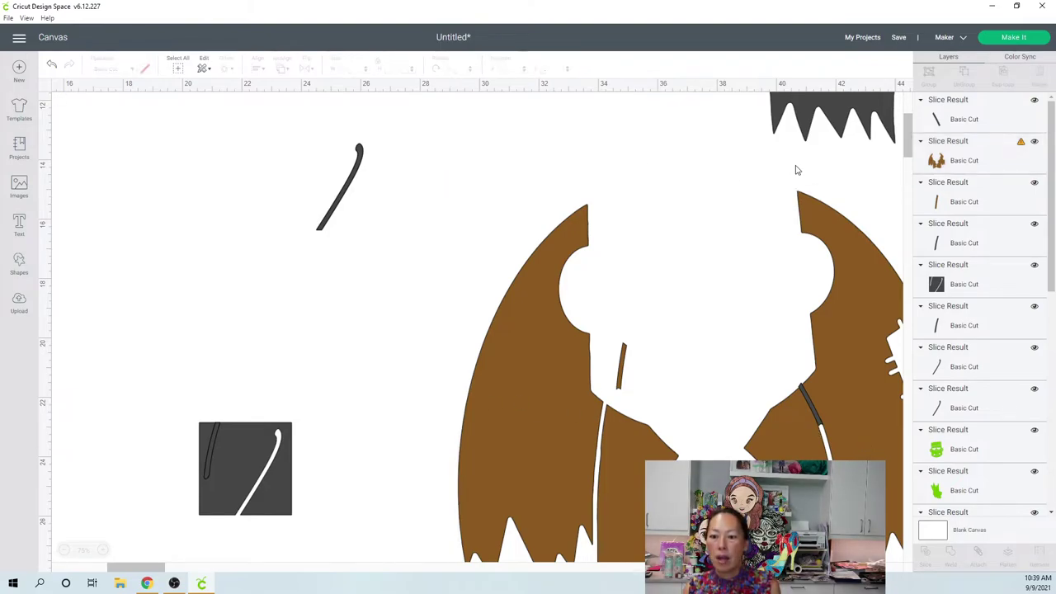
mouse_move(796, 170)
mouse_down()
mouse_move(817, 246)
mouse_move(828, 459)
mouse_up()
click(749, 281)
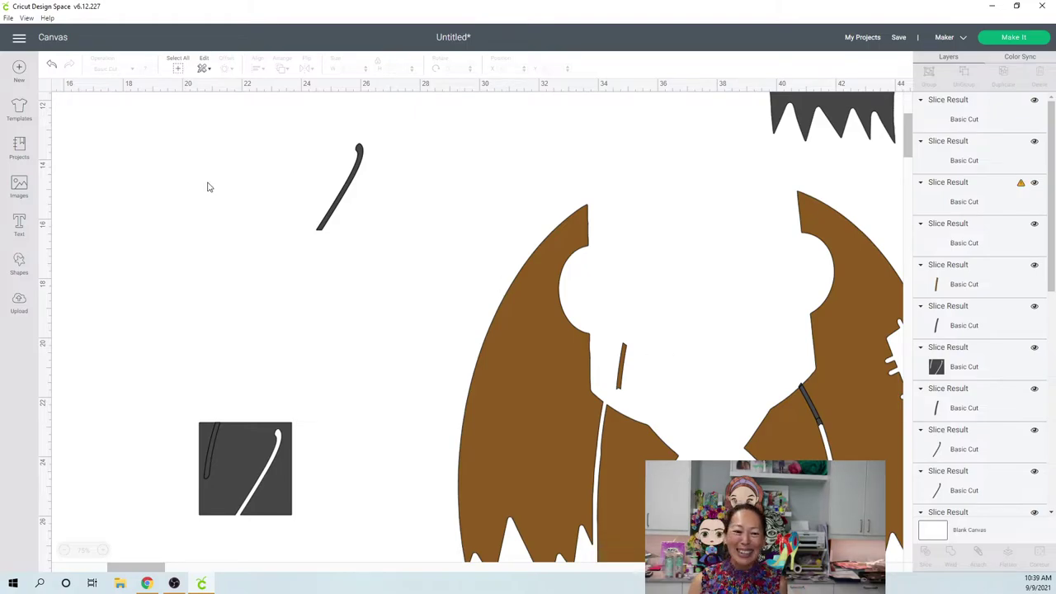
Delete the leftover square and line scraps, move the jacket clear, and delete the remaining slice slivers
drag(156, 141, 371, 495)
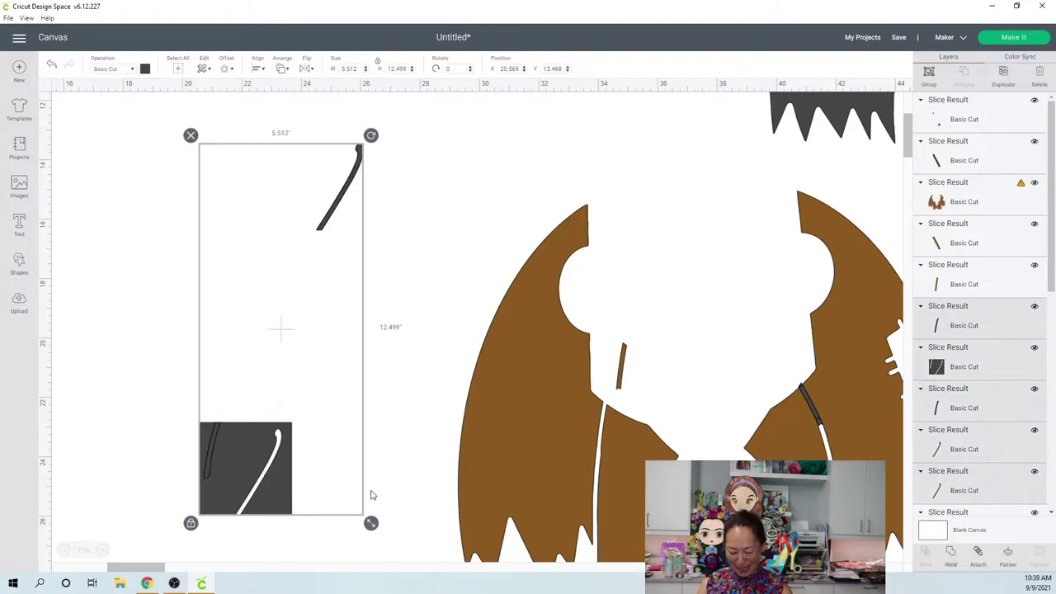
key(Delete)
mouse_move(535, 437)
mouse_down()
mouse_move(344, 366)
mouse_move(193, 292)
mouse_move(433, 332)
mouse_up()
drag(857, 452, 609, 347)
key(Delete)
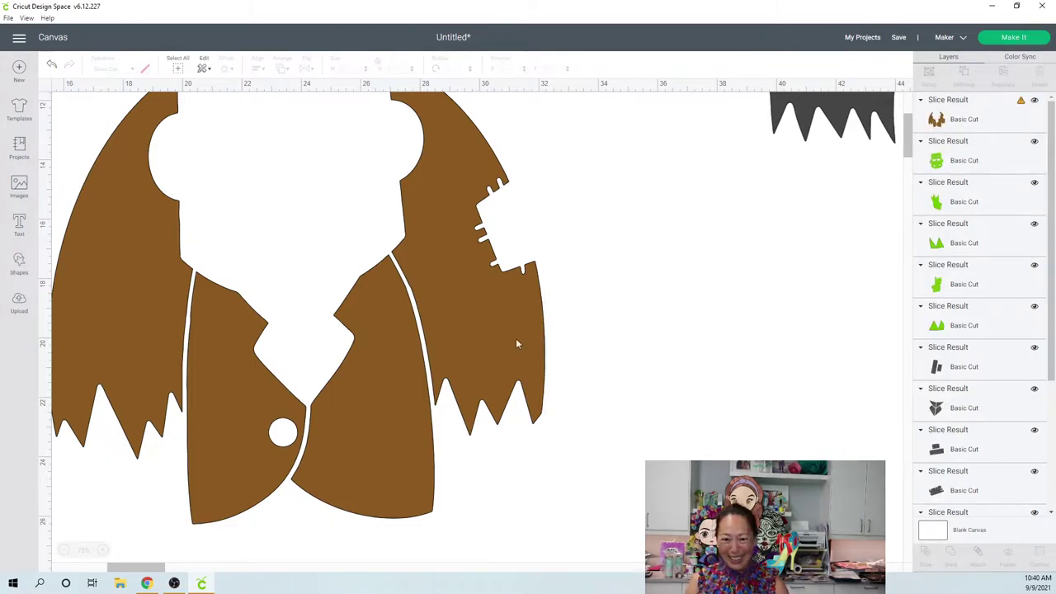
Place the brown jacket and the green head onto the black Frankenstein silhouette
click(272, 506)
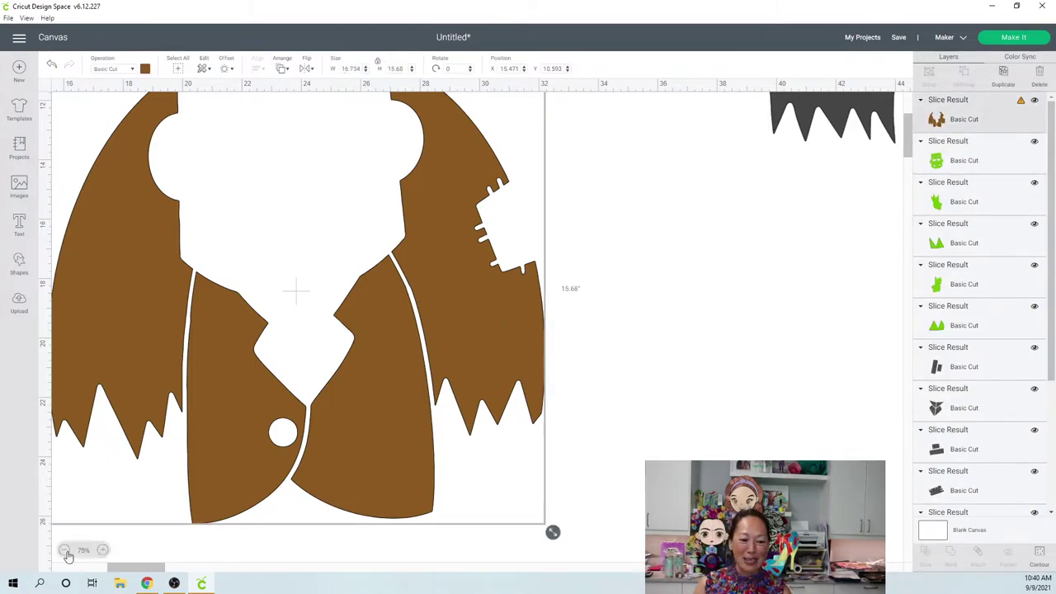
click(63, 551)
click(64, 550)
click(63, 550)
click(136, 537)
drag(365, 330, 183, 447)
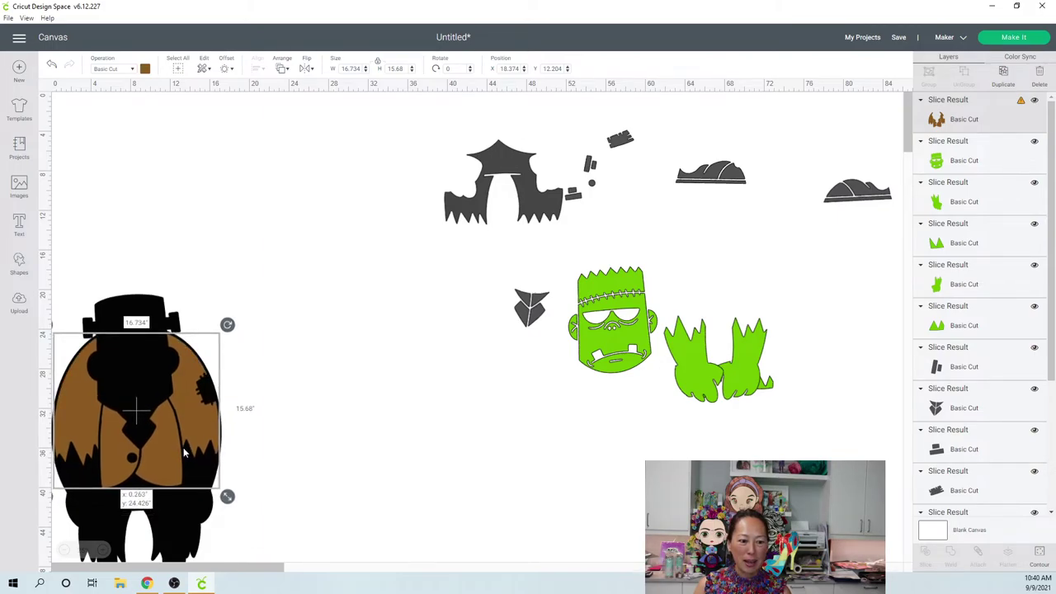
drag(627, 356, 153, 386)
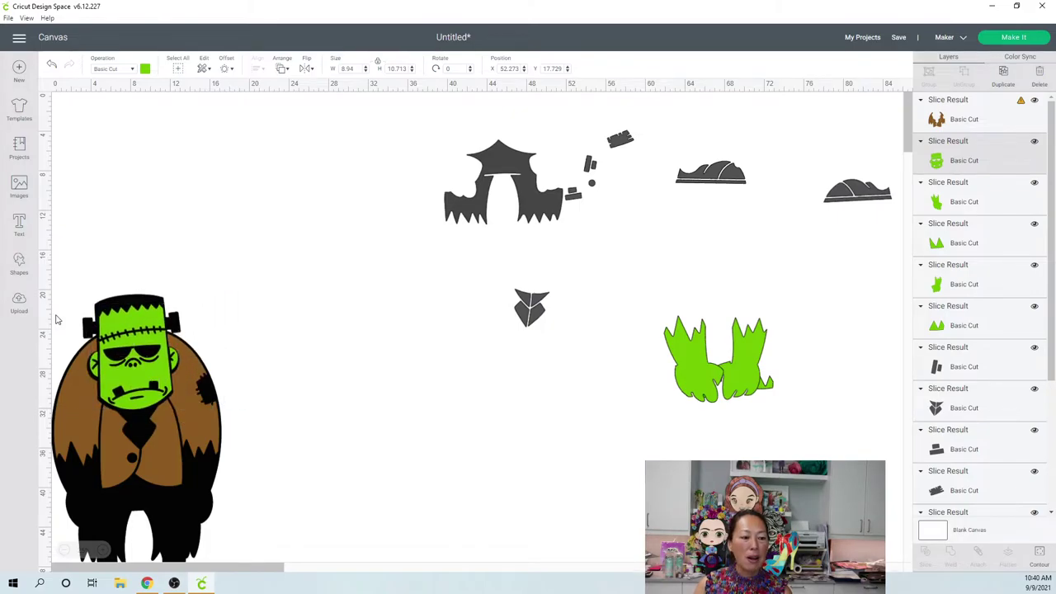
Insert another copy of the uploaded Frankenstein image, enlarge it to match the silhouette, and place it alongside as a reference
click(19, 307)
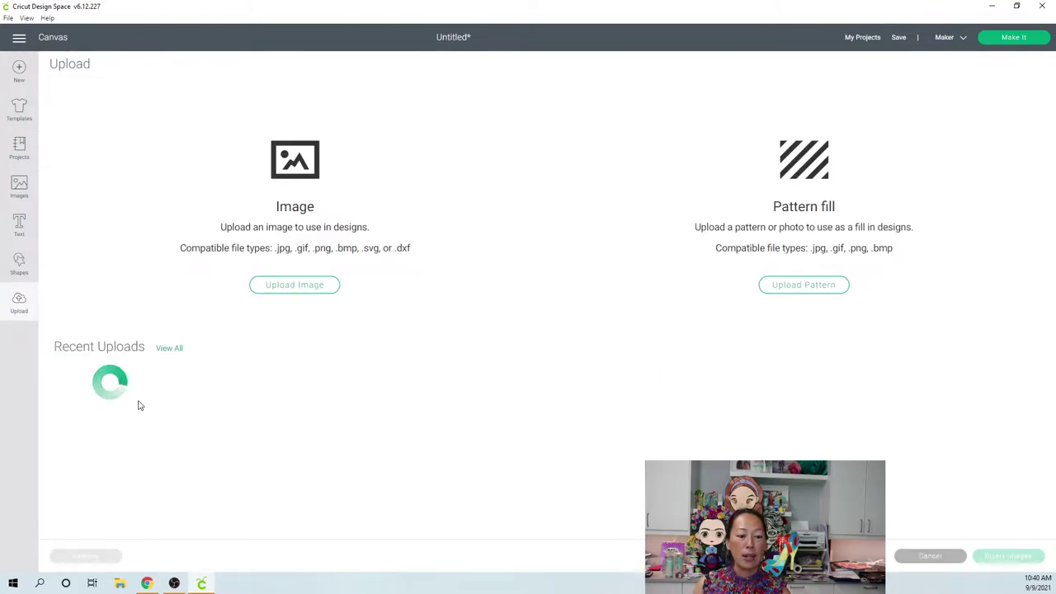
click(127, 400)
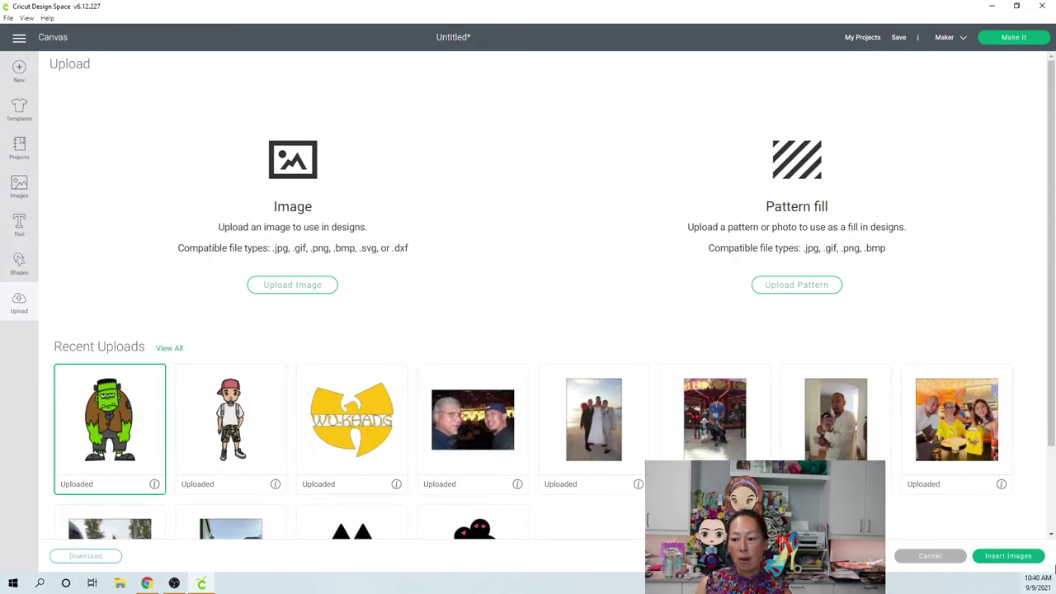
click(1022, 562)
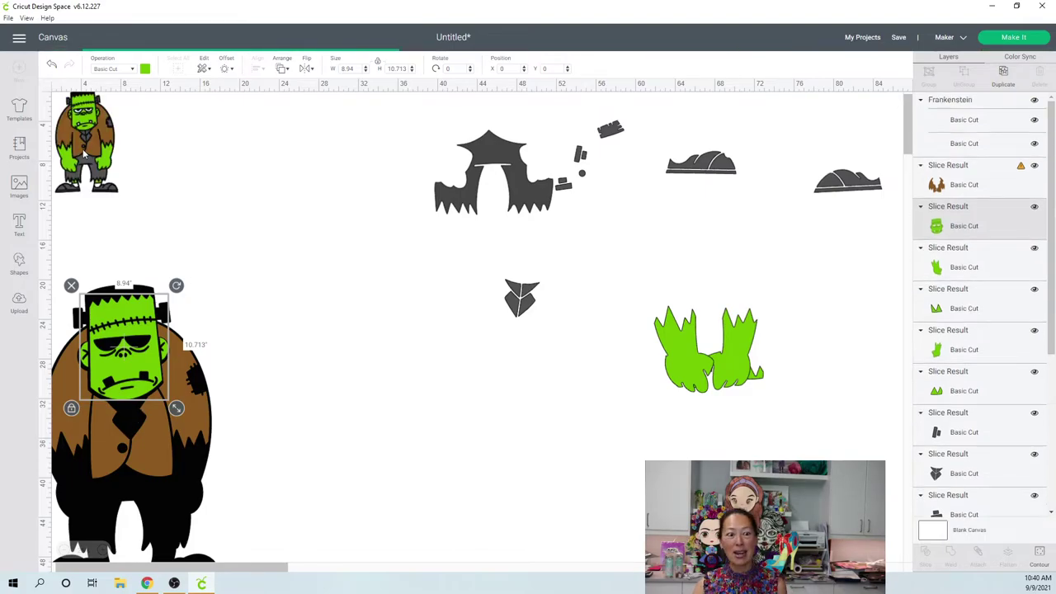
drag(103, 190, 461, 516)
click(327, 403)
click(319, 371)
click(461, 516)
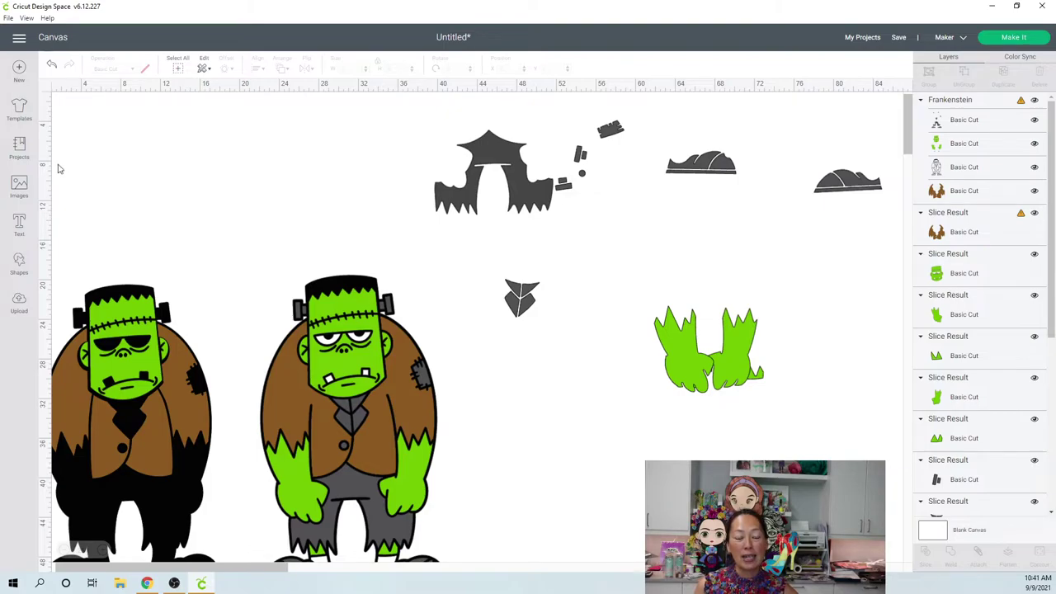
Move the silhouette with its jacket and head closer to the full-colour reference copy, and select the green head
drag(106, 181, 180, 348)
click(487, 431)
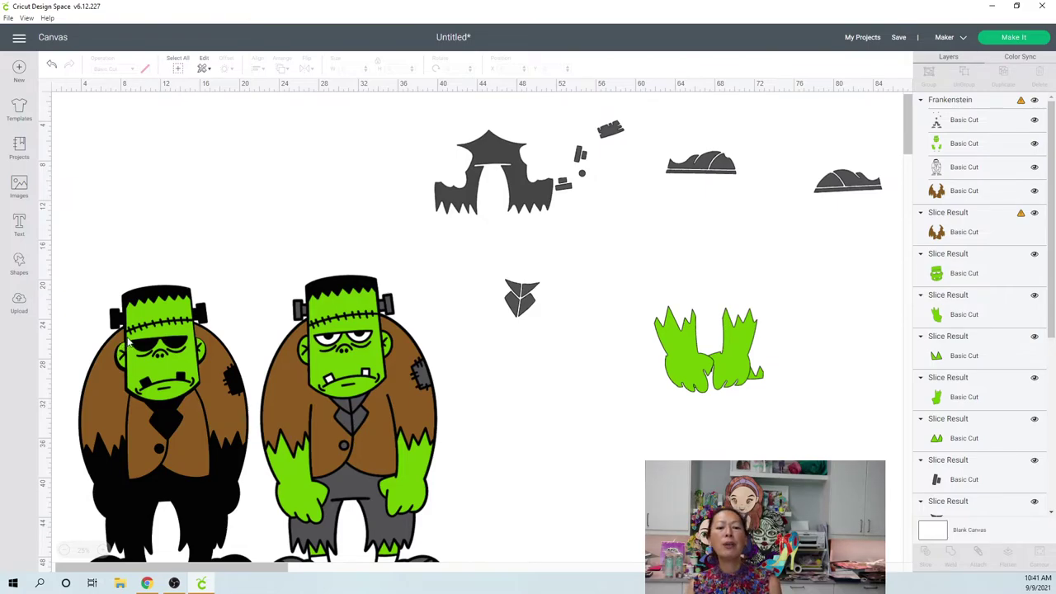
scroll(266, 278, down, 2)
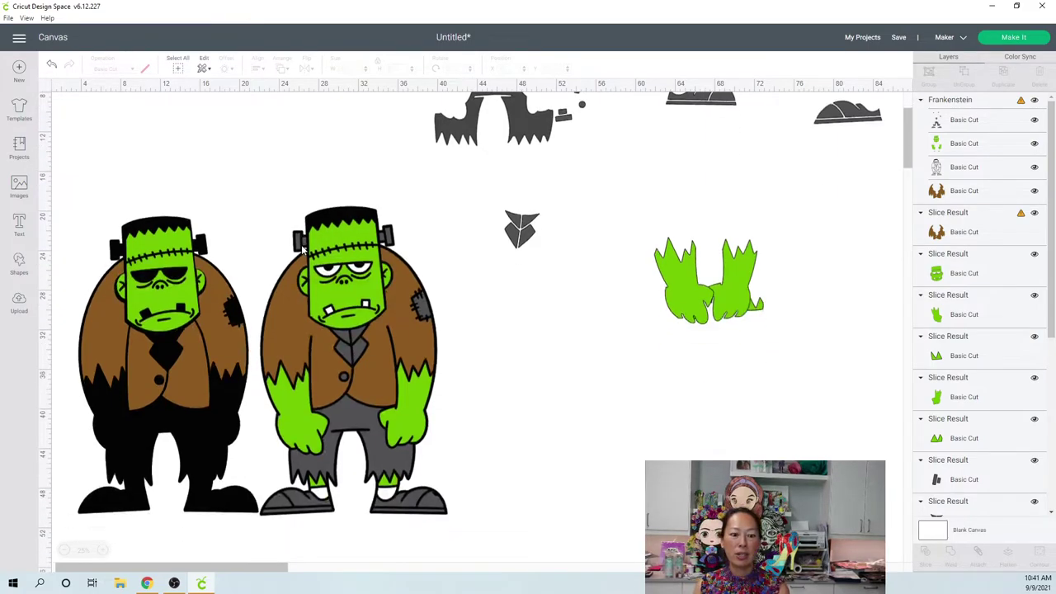
scroll(302, 249, down, 1)
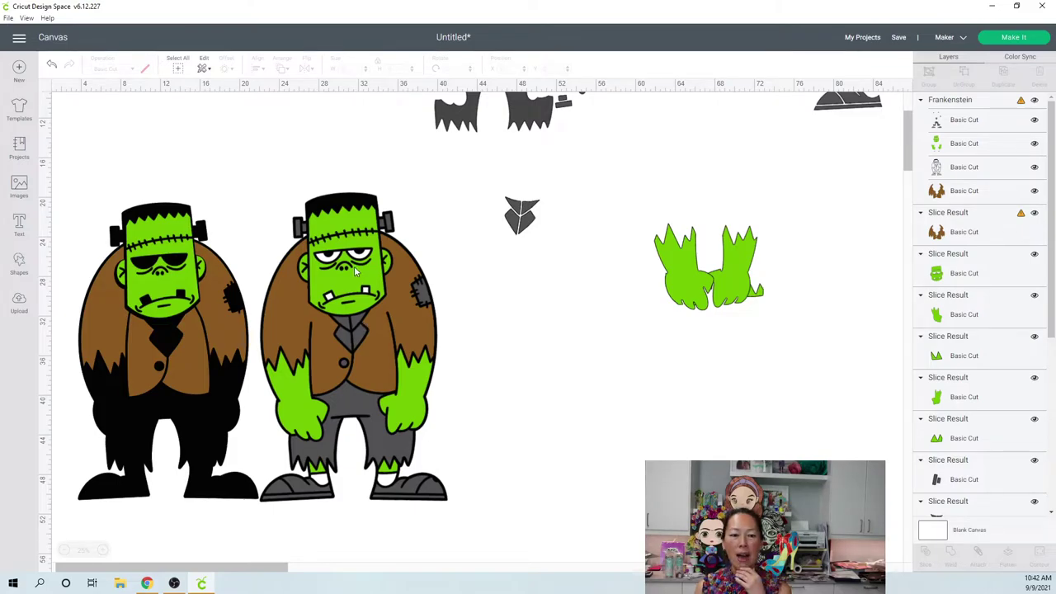
click(153, 279)
click(184, 221)
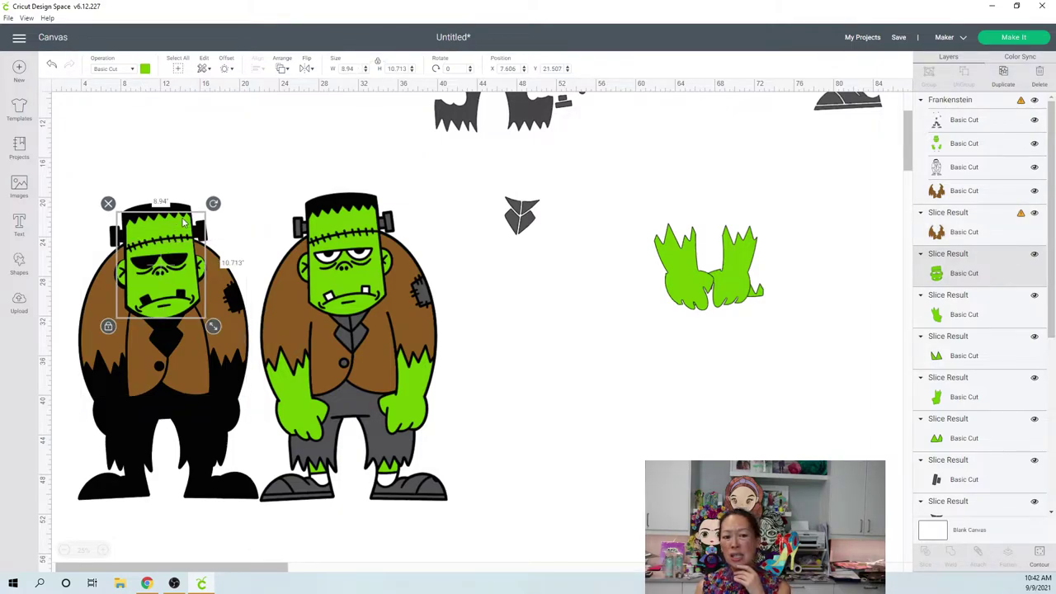
Move the brown jacket off the black silhouette into the empty canvas area beside the reference copy
click(627, 403)
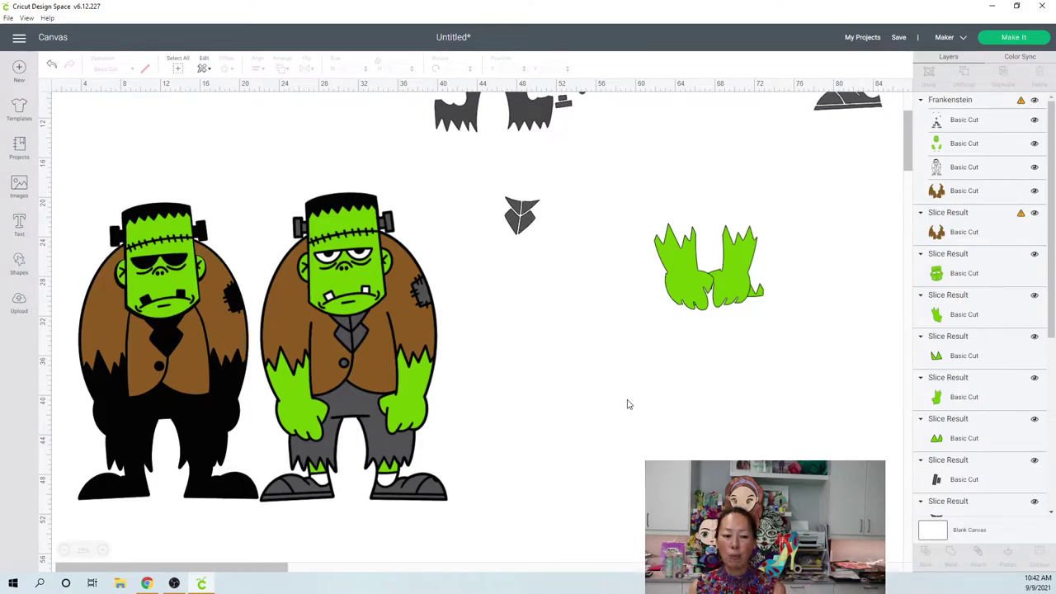
click(165, 333)
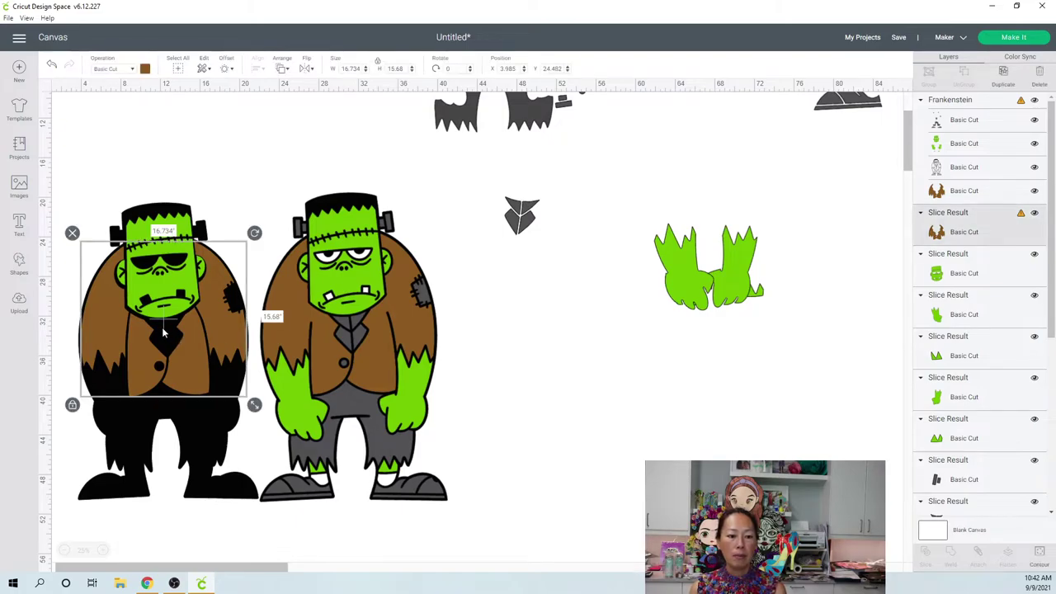
drag(179, 343, 646, 430)
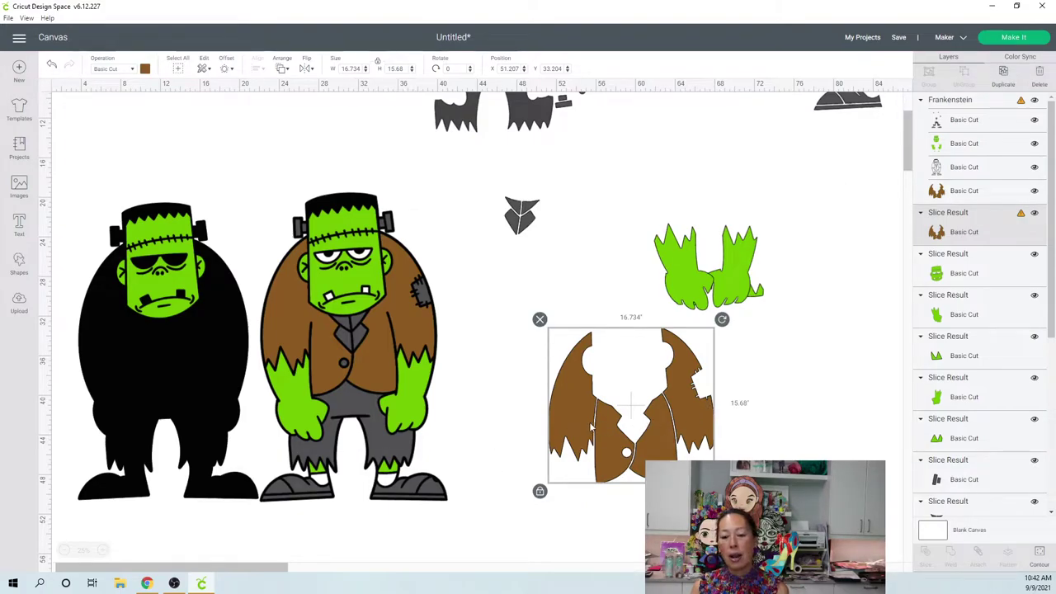
drag(660, 428, 603, 394)
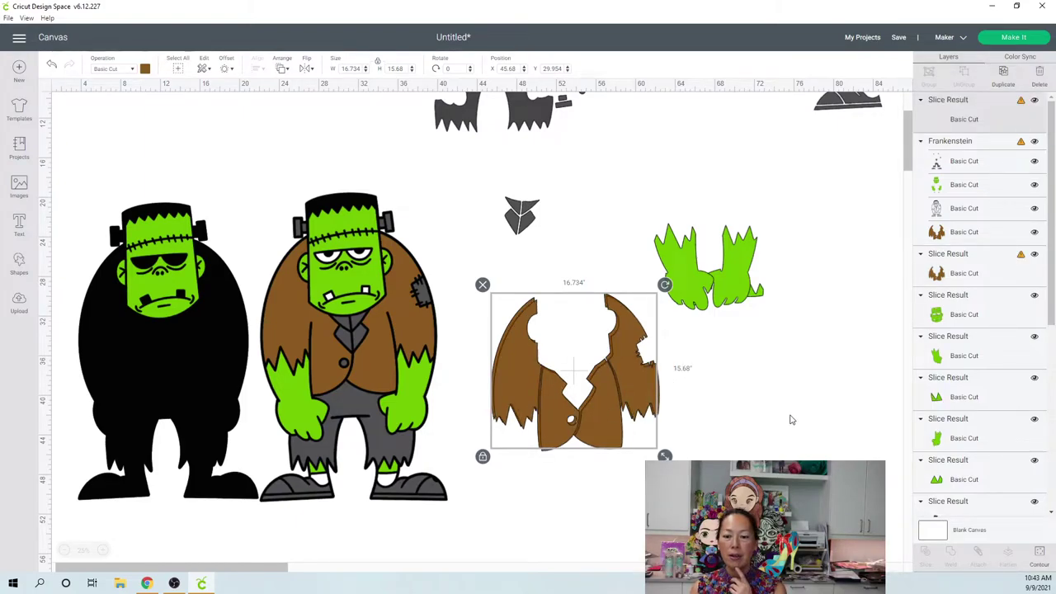
Make two duplicates of the brown jacket and spread them out, one beside the original and one above
drag(607, 388, 792, 387)
click(887, 247)
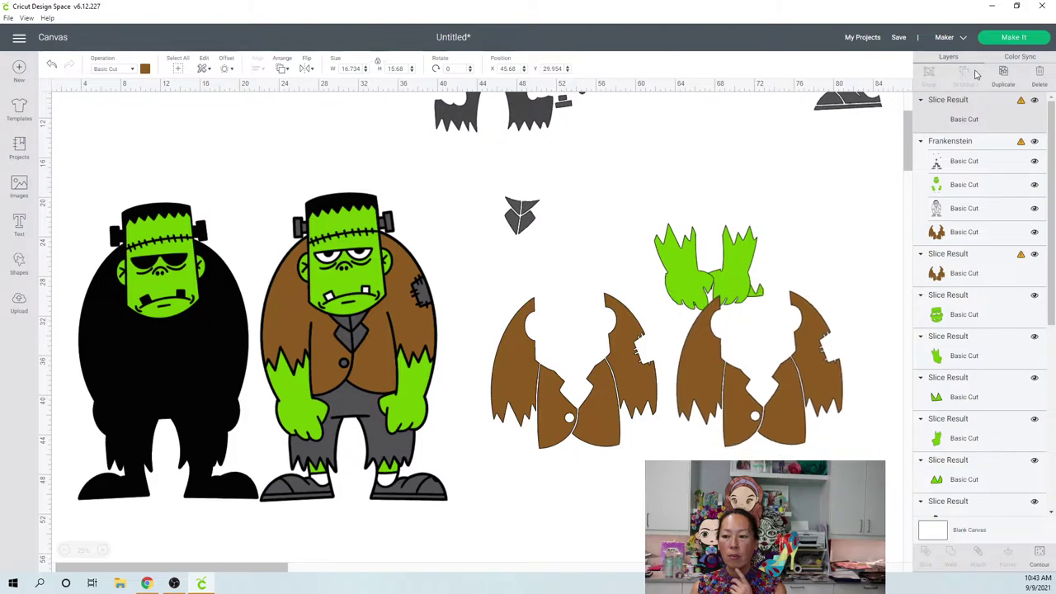
click(964, 119)
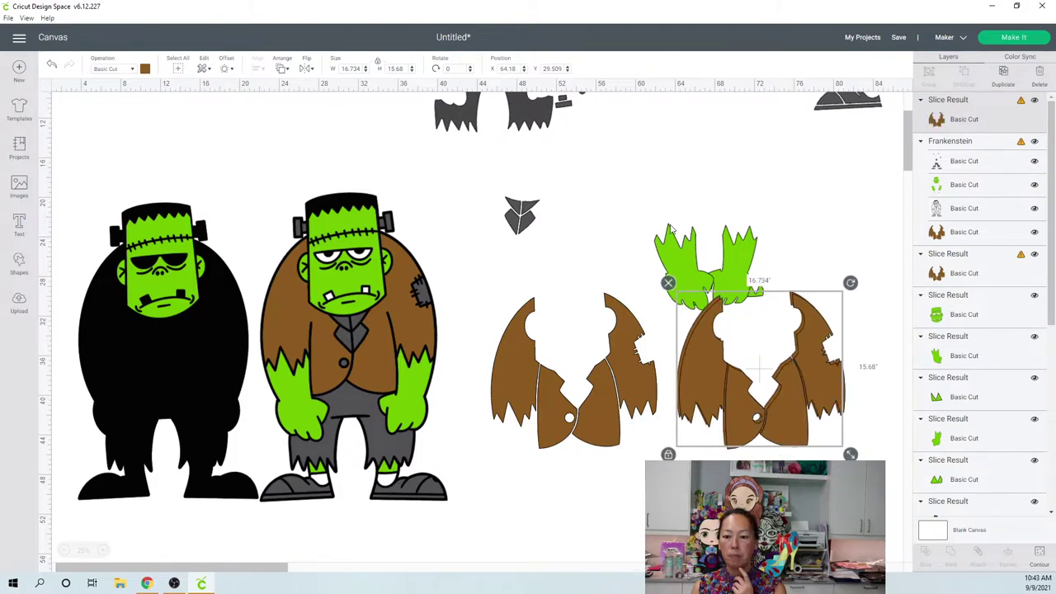
drag(712, 347, 586, 175)
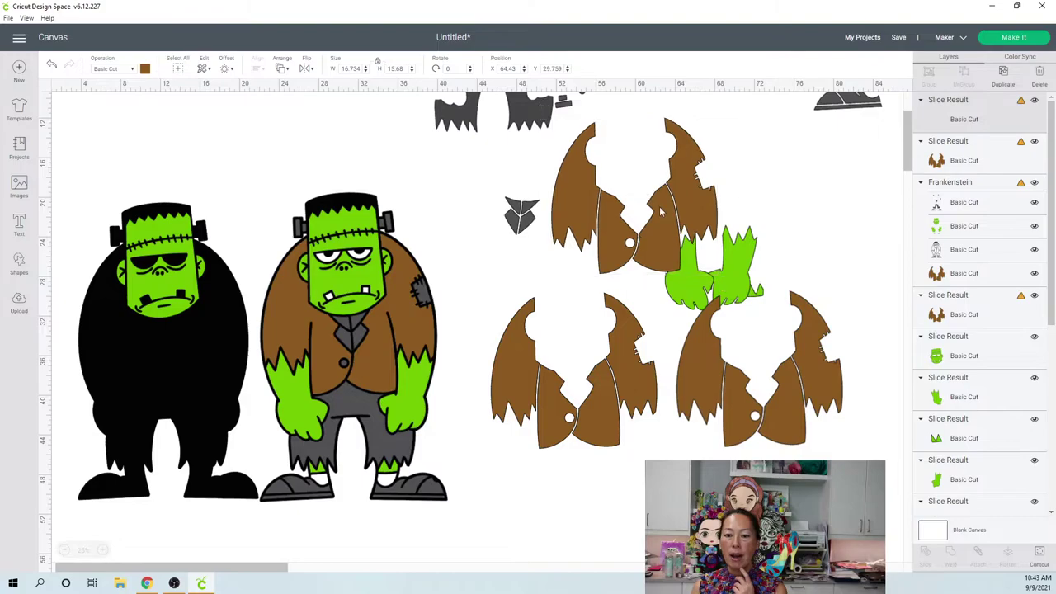
Hide all contours of the upper jacket copy except the sleeve with the jagged patch cutout
click(1040, 550)
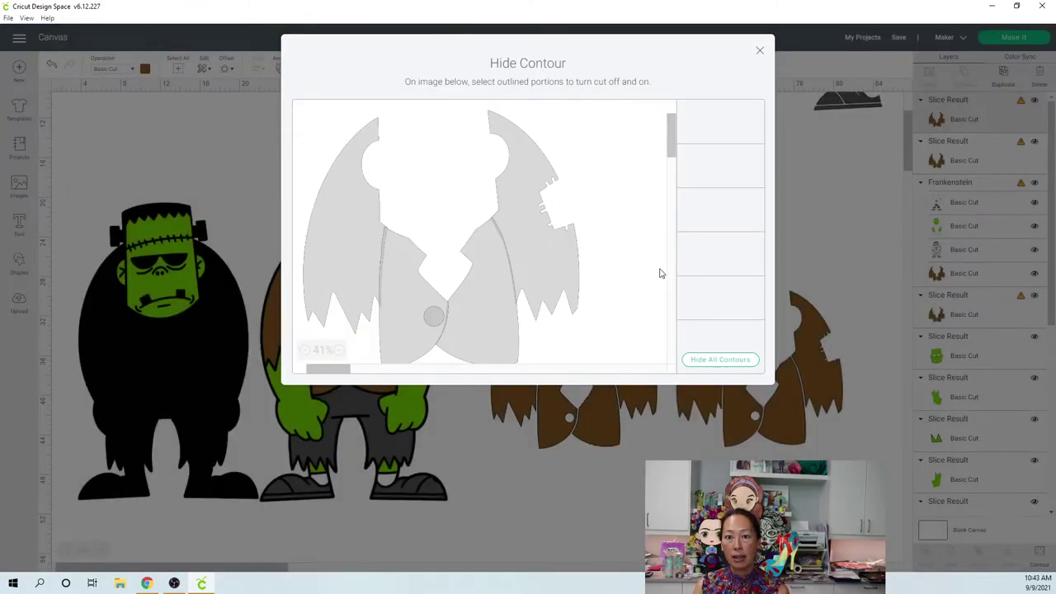
click(734, 363)
click(736, 363)
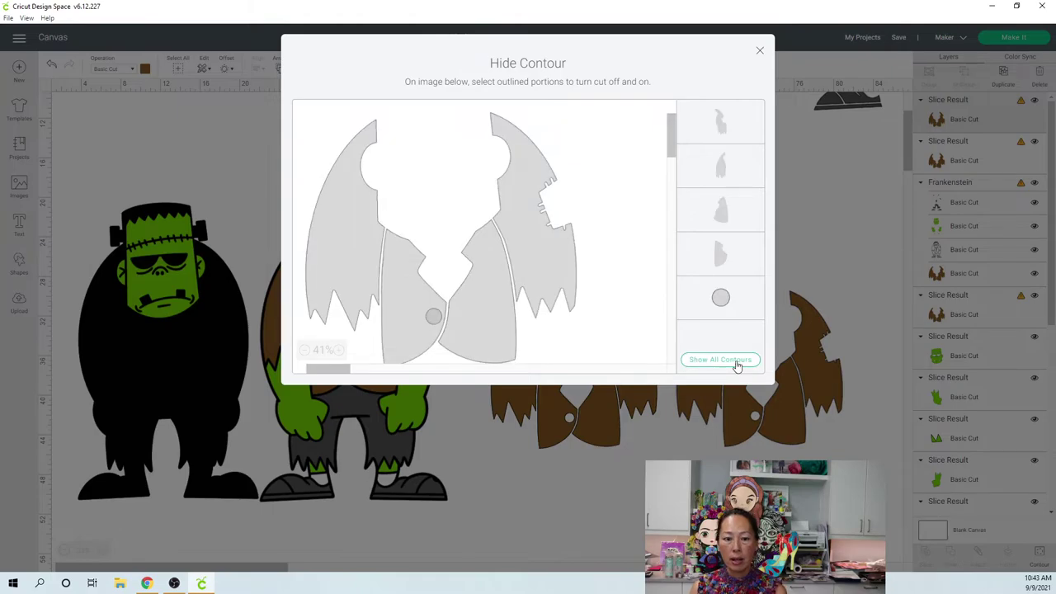
click(537, 240)
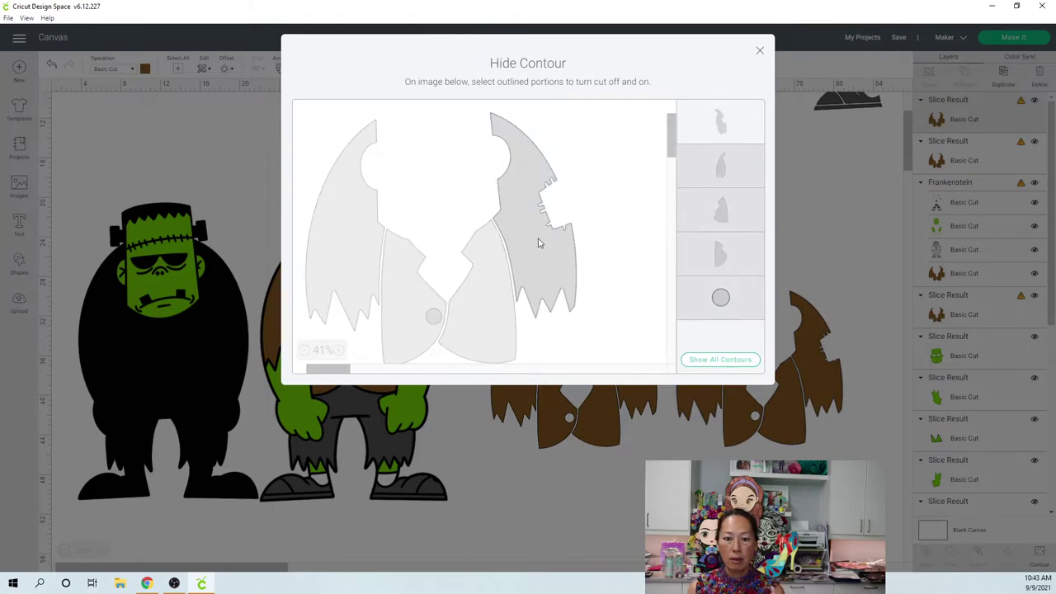
click(761, 52)
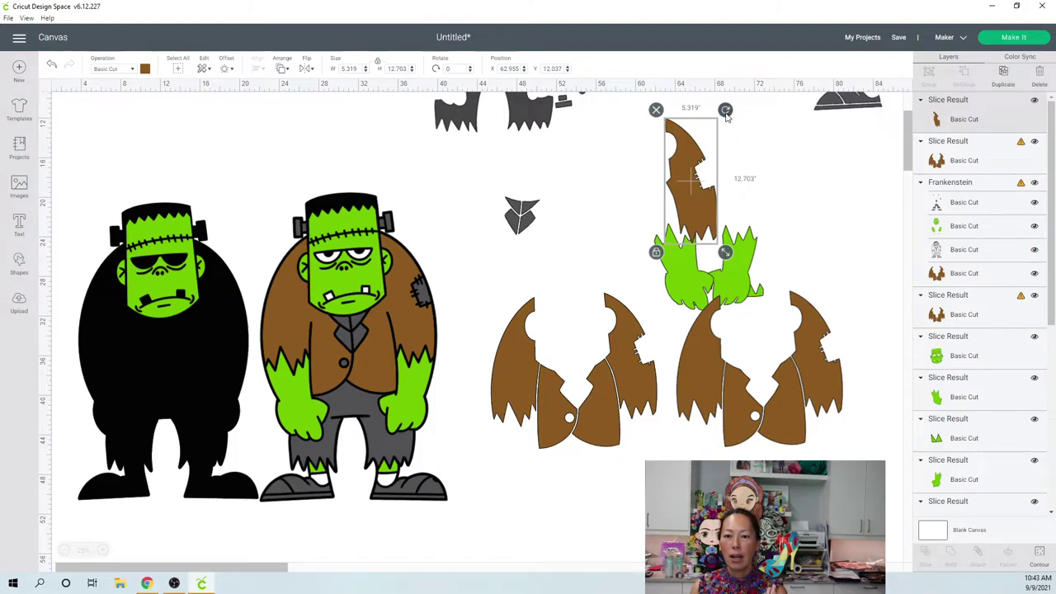
Move the isolated patch-cutout sleeve clear of the green hands and rotate it nearly upright, to about 8 degrees
drag(726, 110, 618, 137)
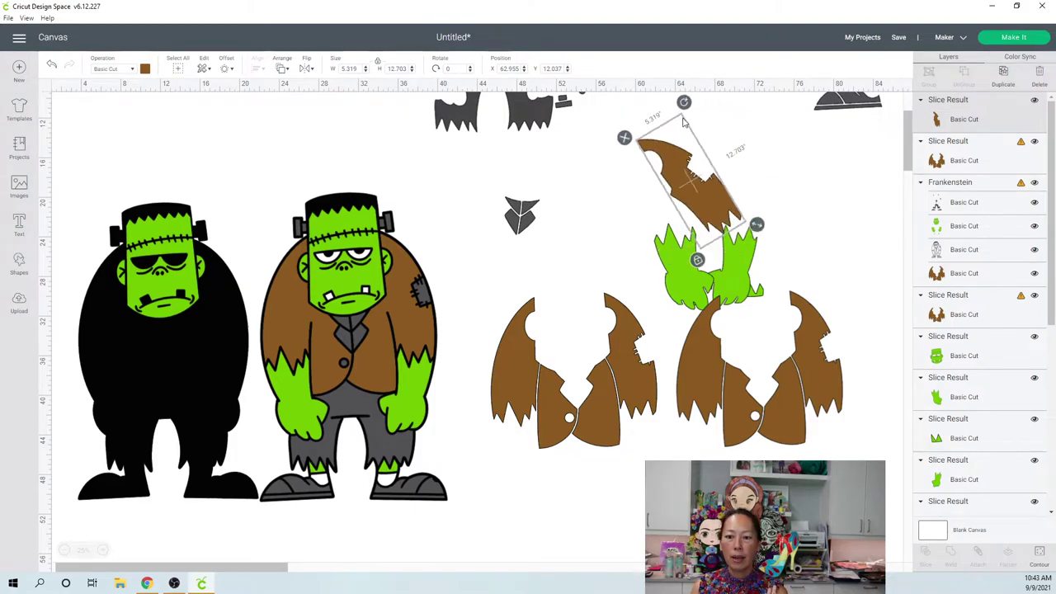
click(703, 194)
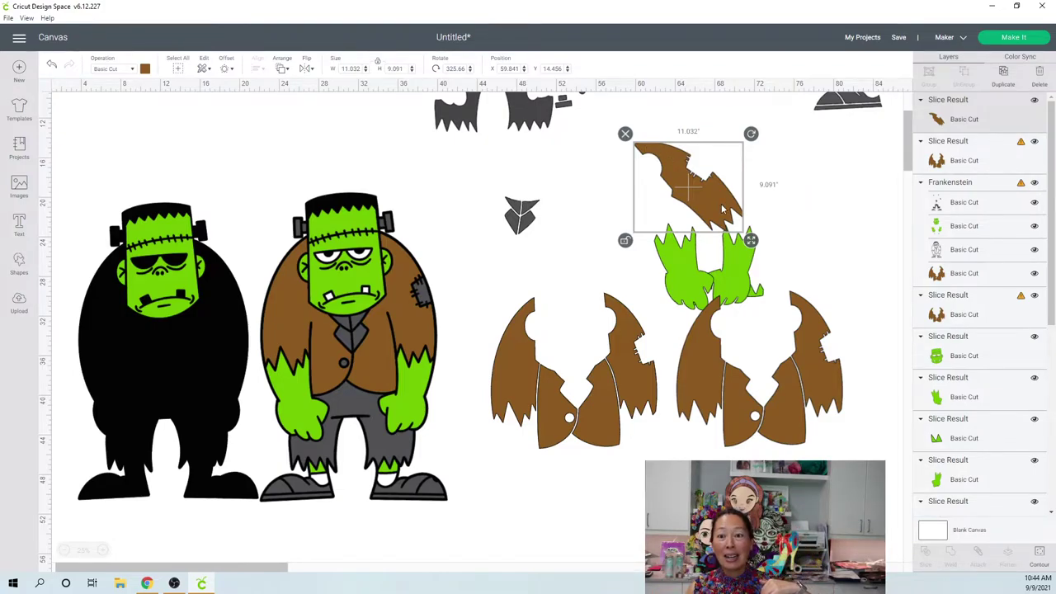
drag(723, 209, 828, 197)
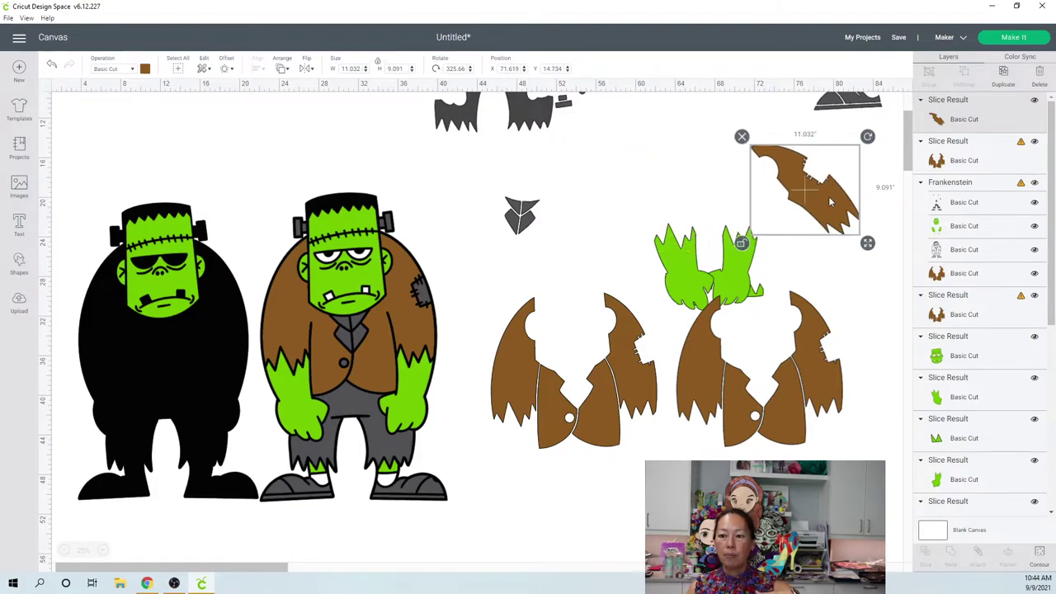
drag(867, 136, 846, 123)
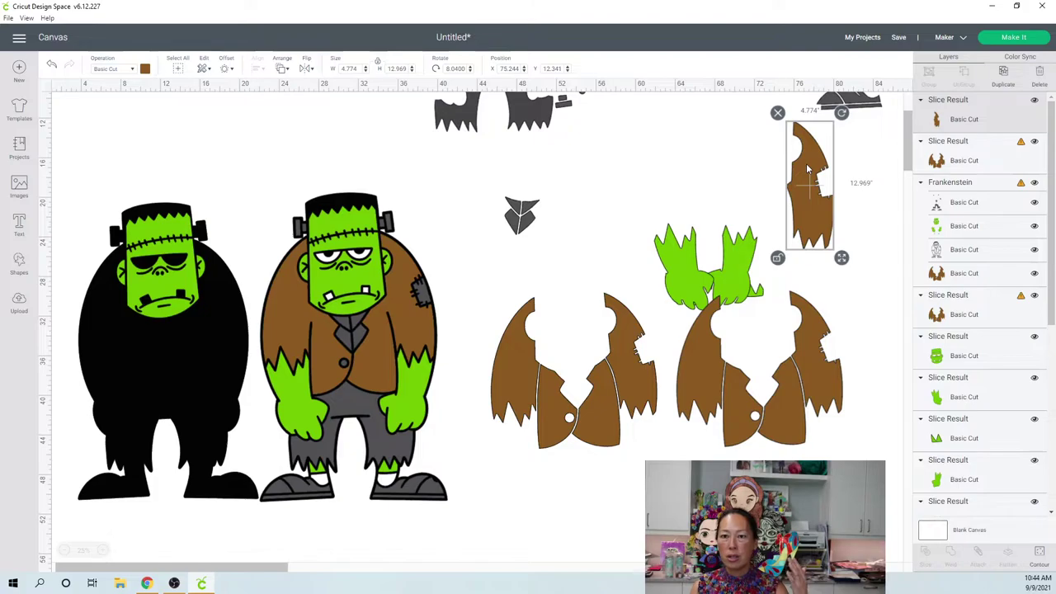
Hide every contour except the plain sleeve on the jacket nearest the reference copy, and move that sleeve above the hands
click(571, 372)
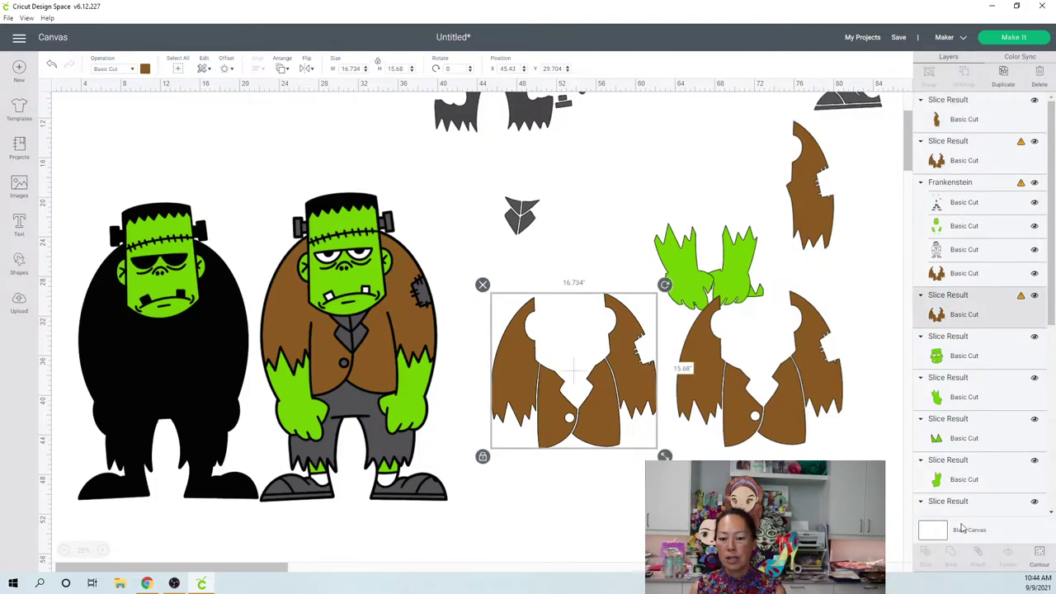
click(1040, 557)
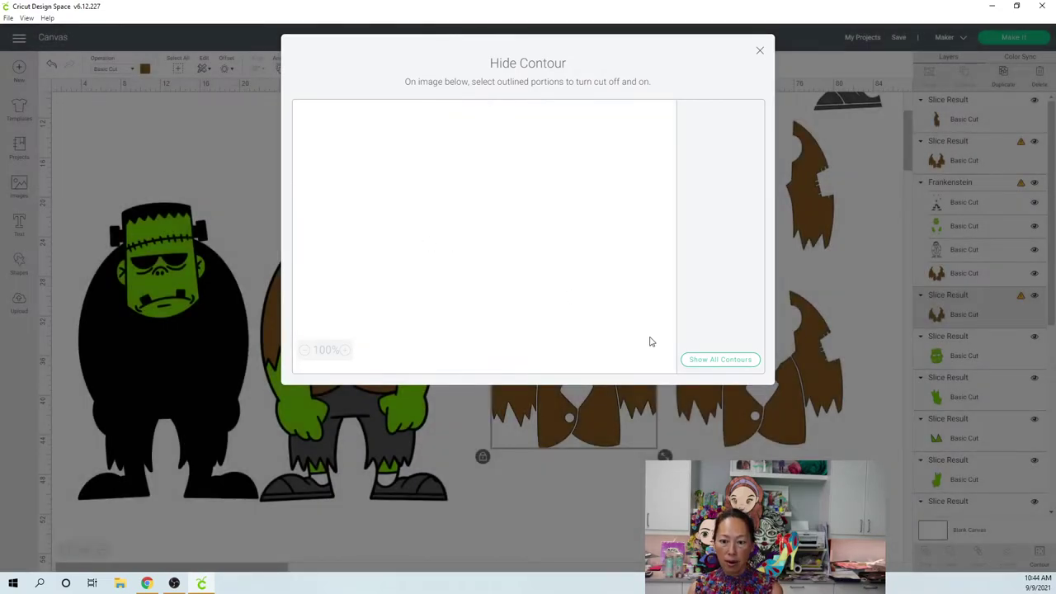
click(729, 363)
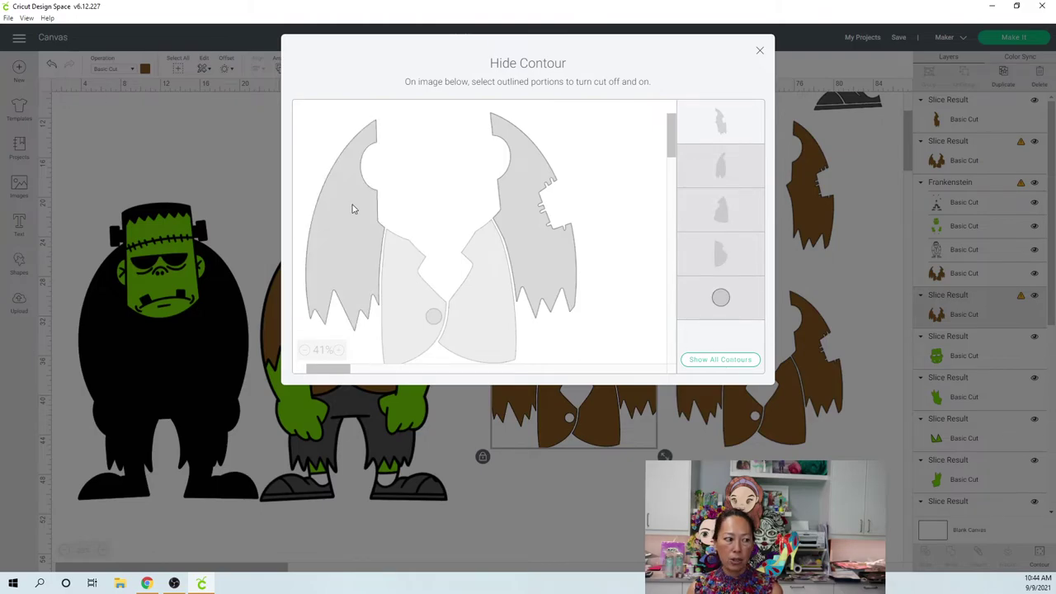
click(352, 209)
click(496, 188)
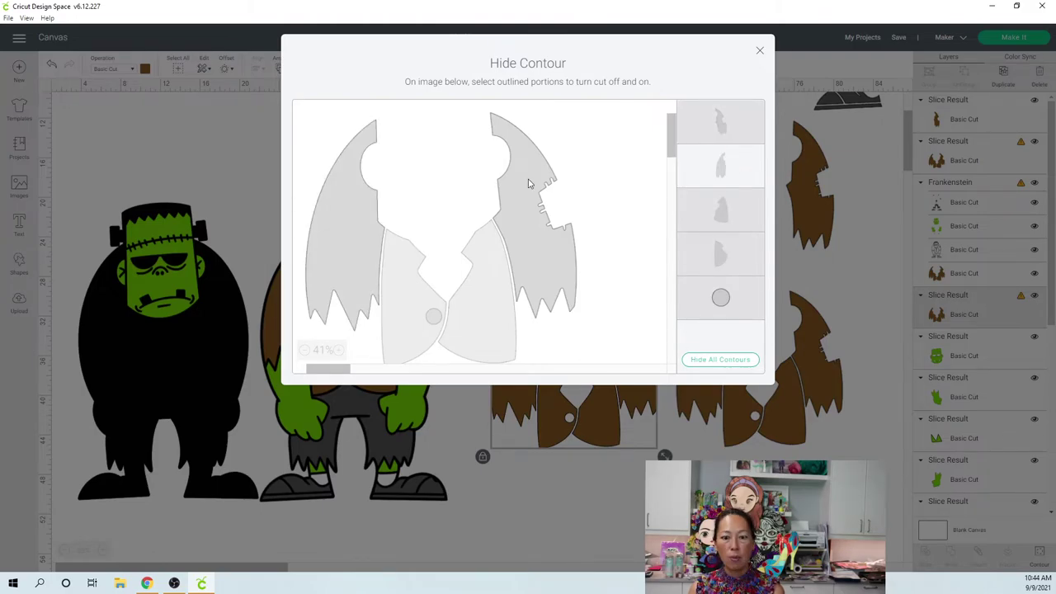
click(760, 55)
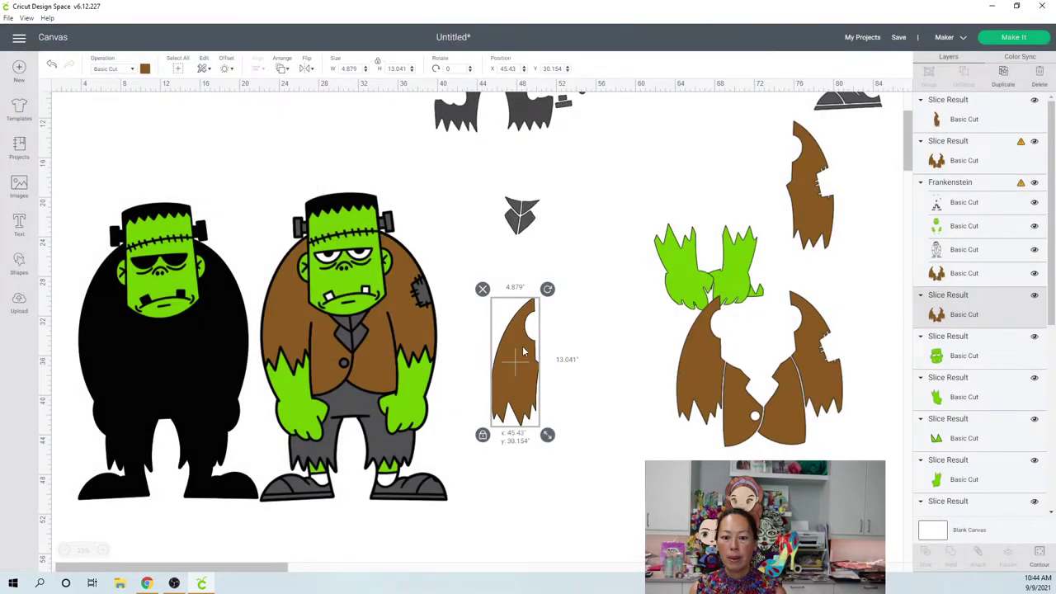
drag(504, 380, 614, 203)
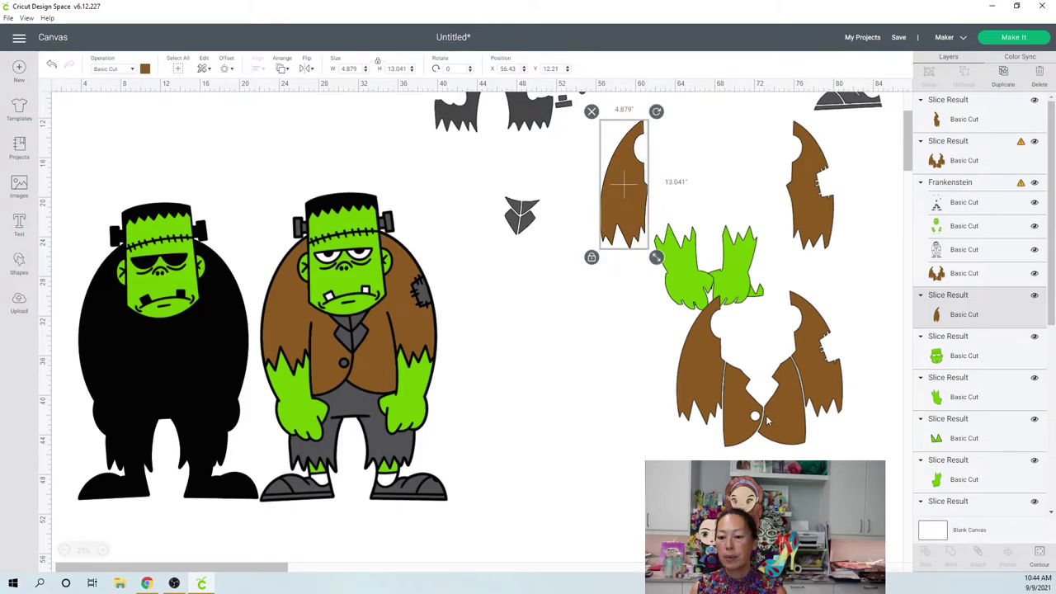
Hide both sleeve contours on the remaining jacket copy, keeping the front panels with the button hole, and place them beside the green hands
click(724, 428)
drag(723, 428, 561, 468)
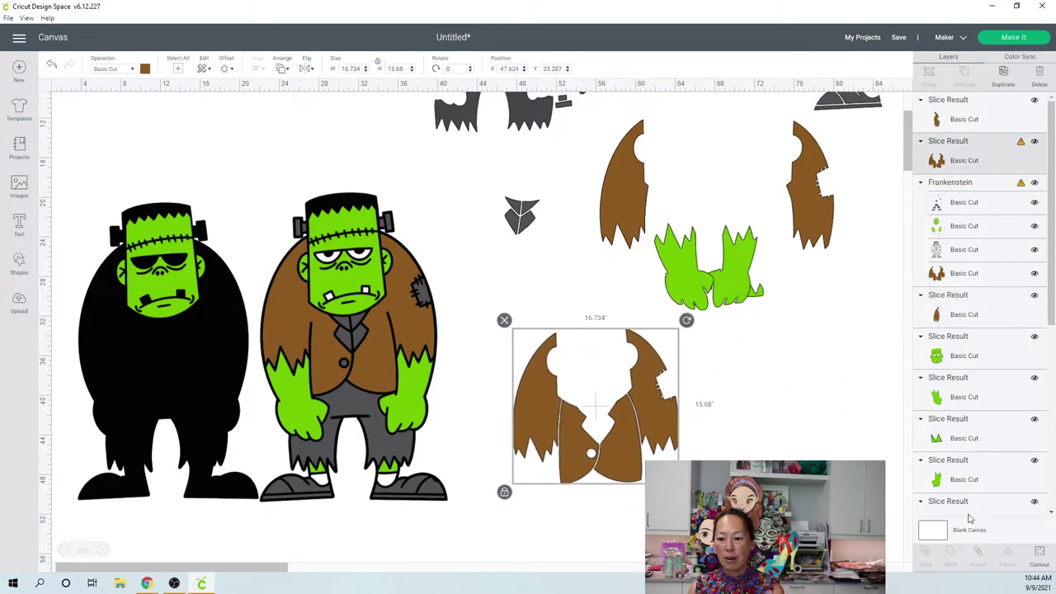
click(1040, 553)
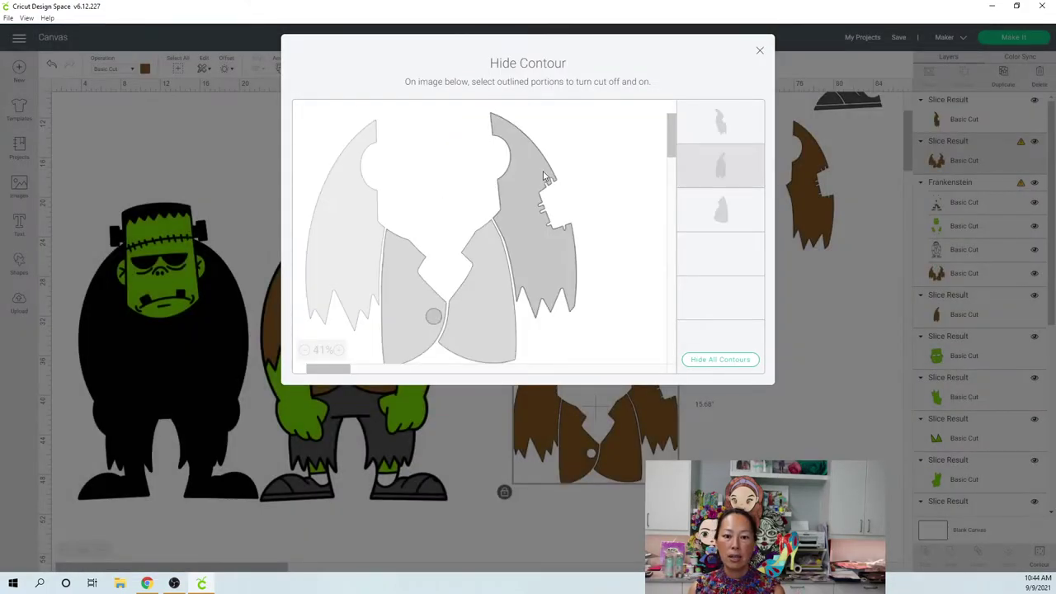
click(544, 175)
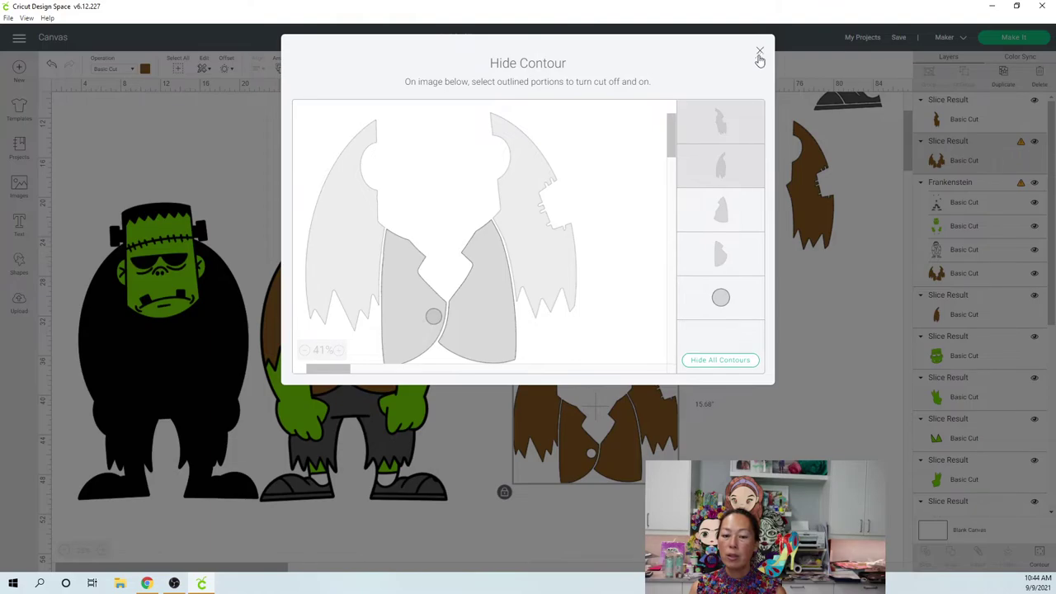
click(761, 55)
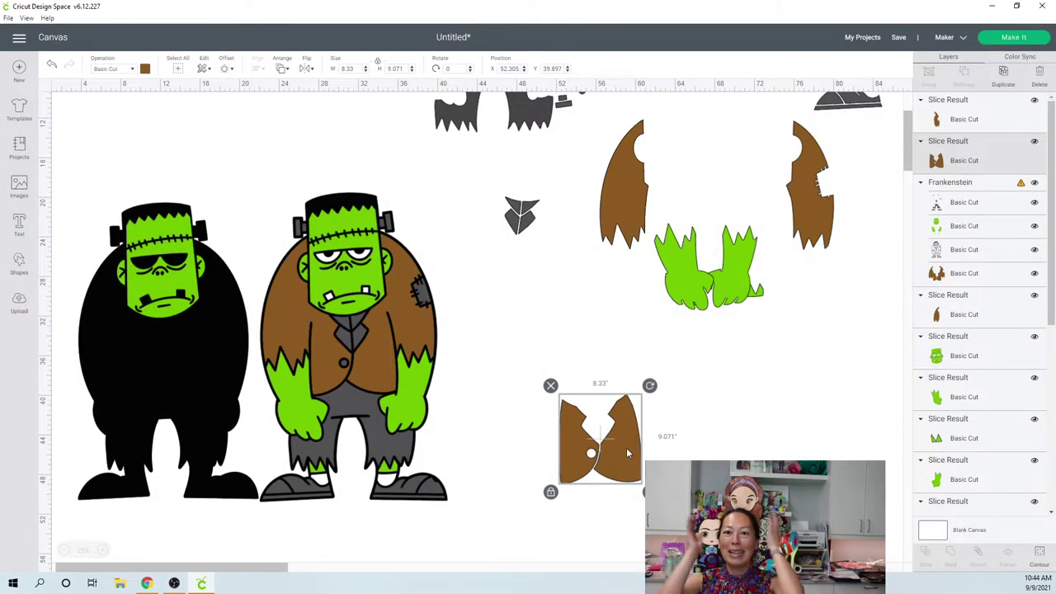
drag(627, 453, 846, 311)
Delete the full-colour Frankenstein reference copy beside the silhouette
click(374, 144)
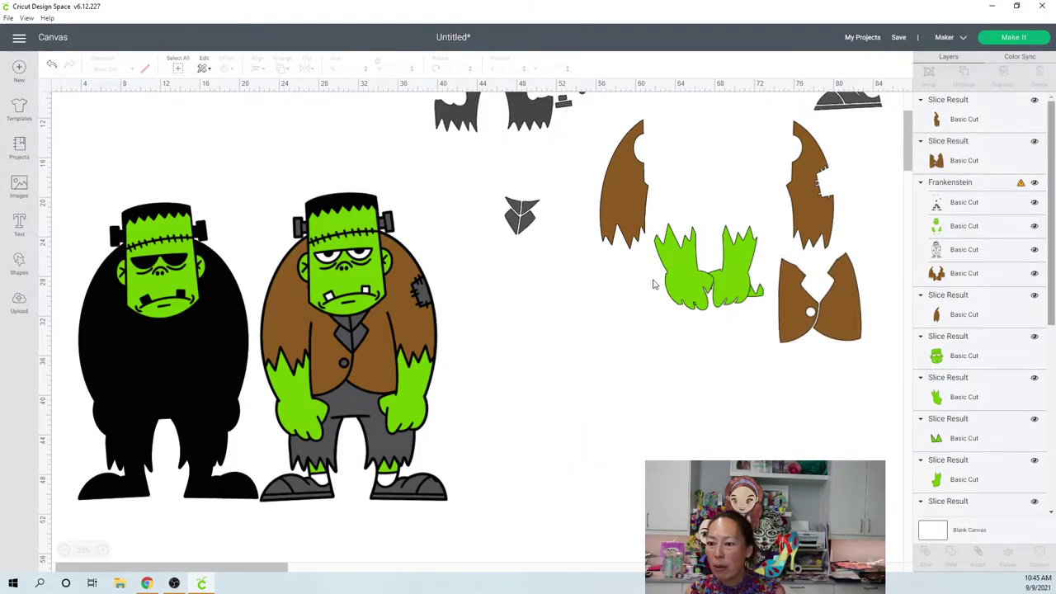
drag(382, 364, 373, 323)
key(Delete)
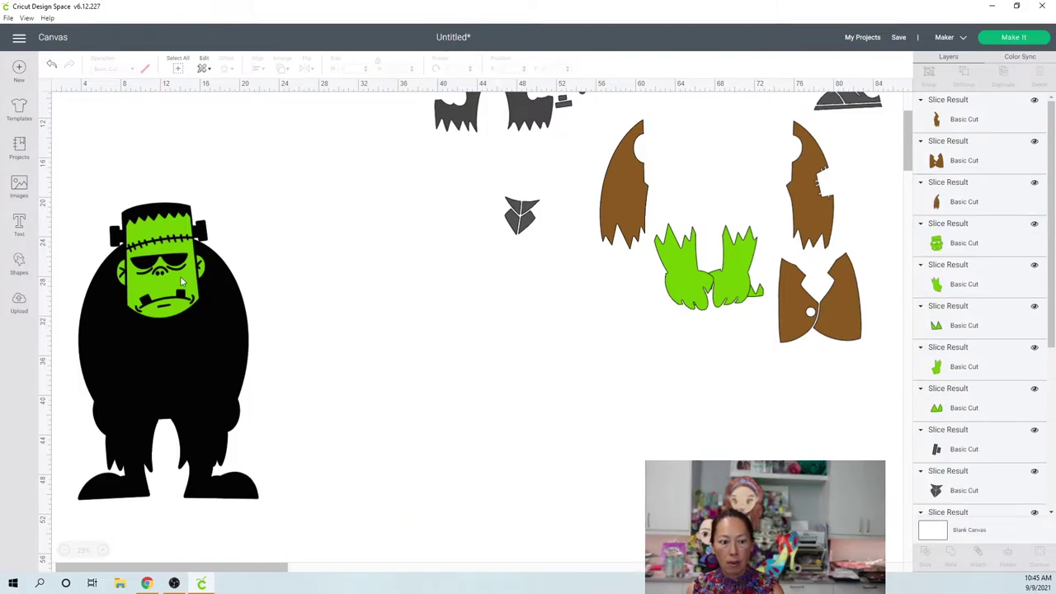
Move the green head off the silhouette to the other cut pieces and review the layer list for oversized layers
click(180, 276)
drag(180, 276, 594, 227)
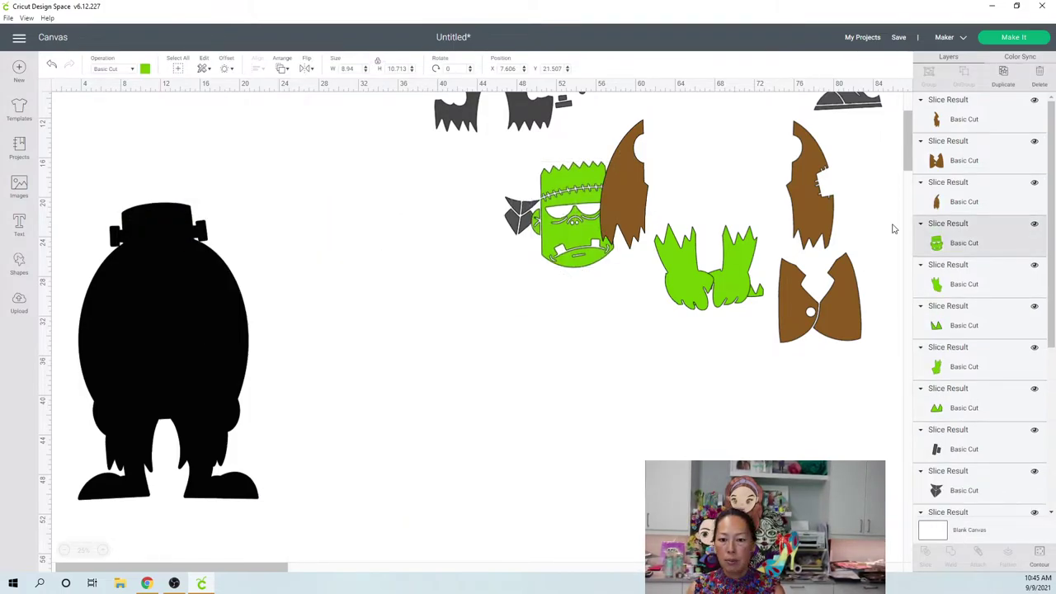
scroll(1042, 231, down, 3)
scroll(1041, 231, down, 3)
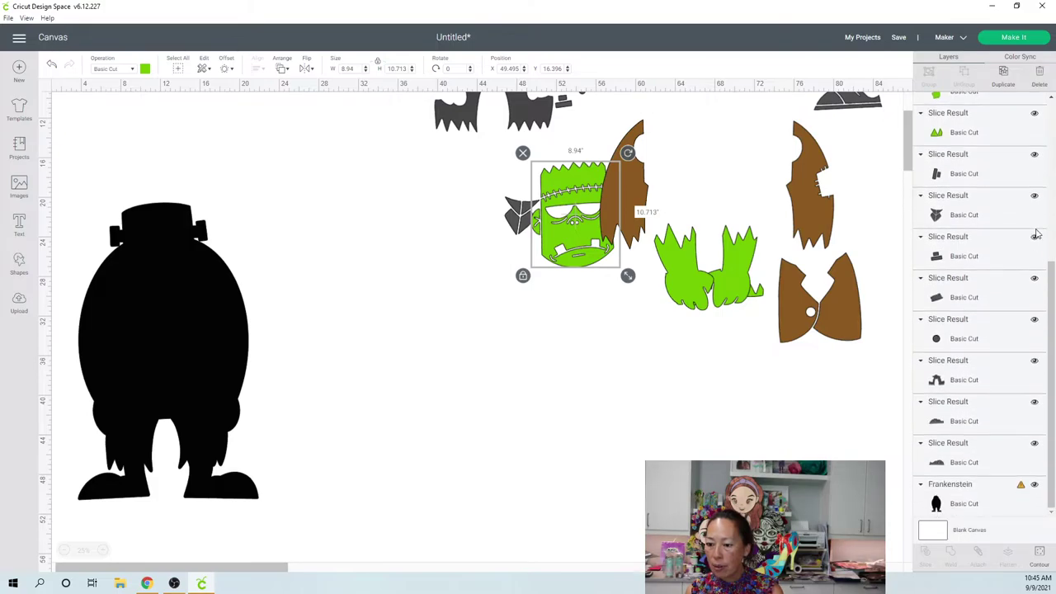
scroll(1037, 235, up, 2)
scroll(1037, 235, down, 2)
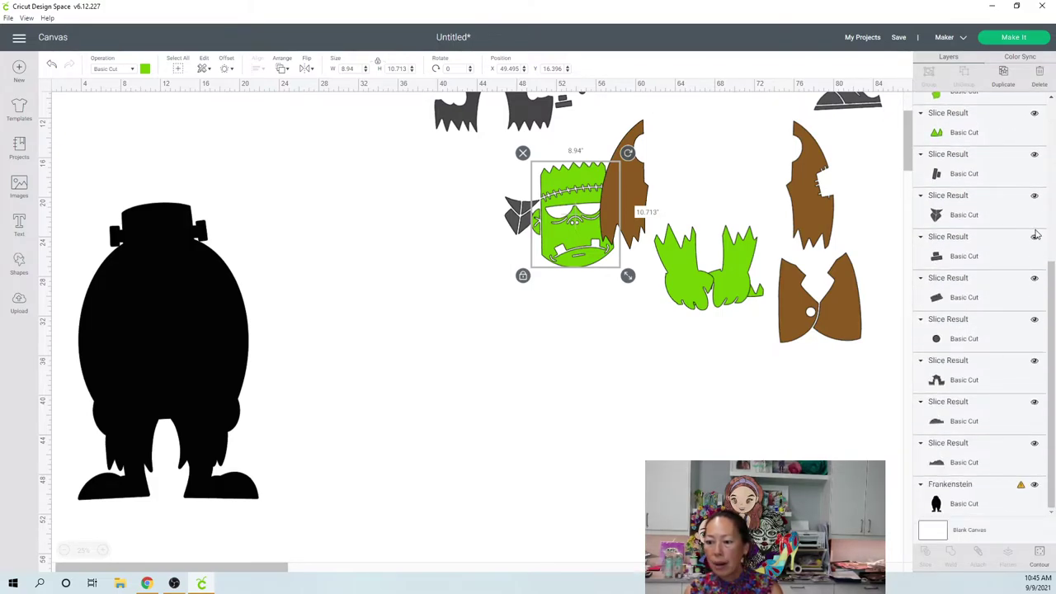
scroll(1036, 235, up, 4)
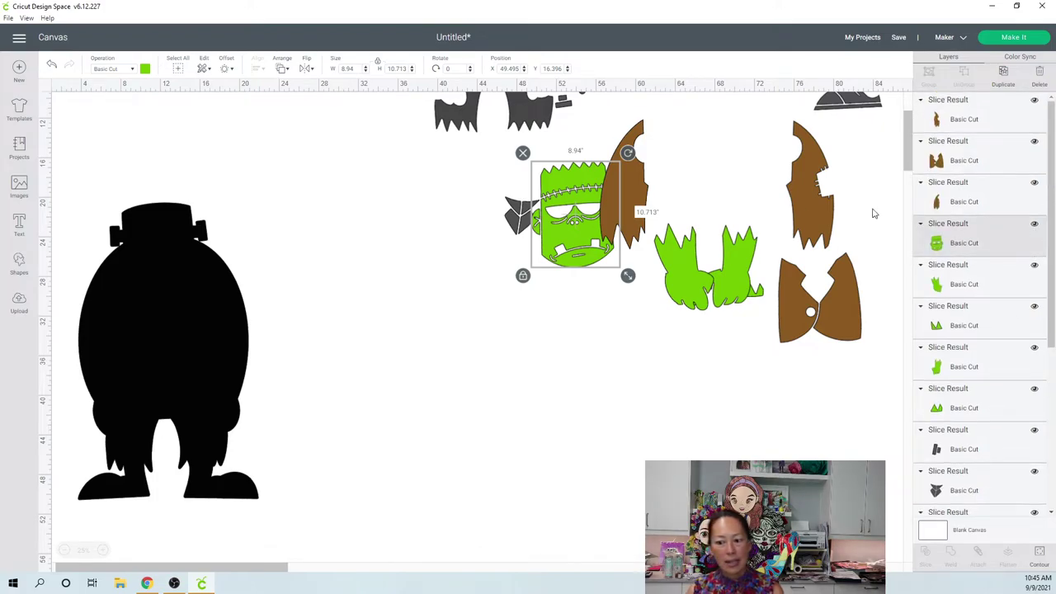
Insert the uploaded Frankenstein image again and place it beside the black silhouette
click(18, 302)
click(138, 426)
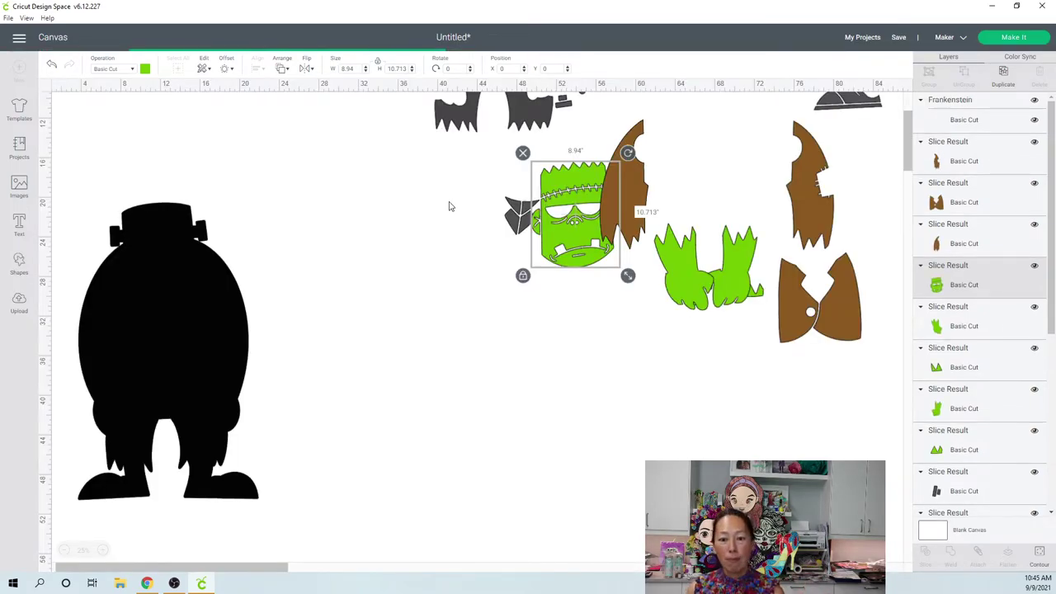
drag(84, 155, 359, 315)
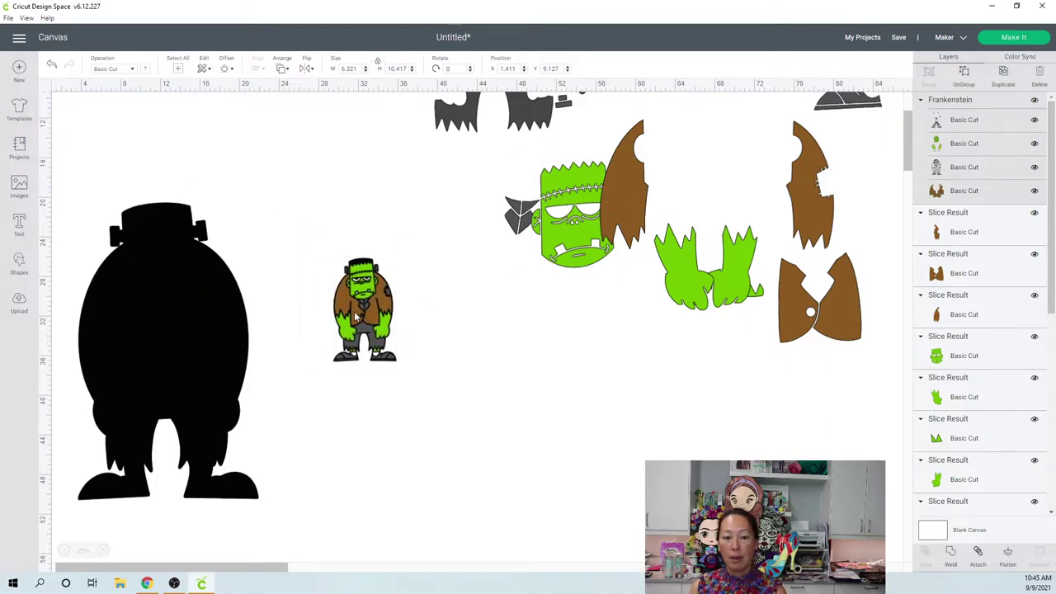
Enlarge the newly inserted Frankenstein image to a height of 30 inches
click(391, 362)
drag(404, 369, 475, 451)
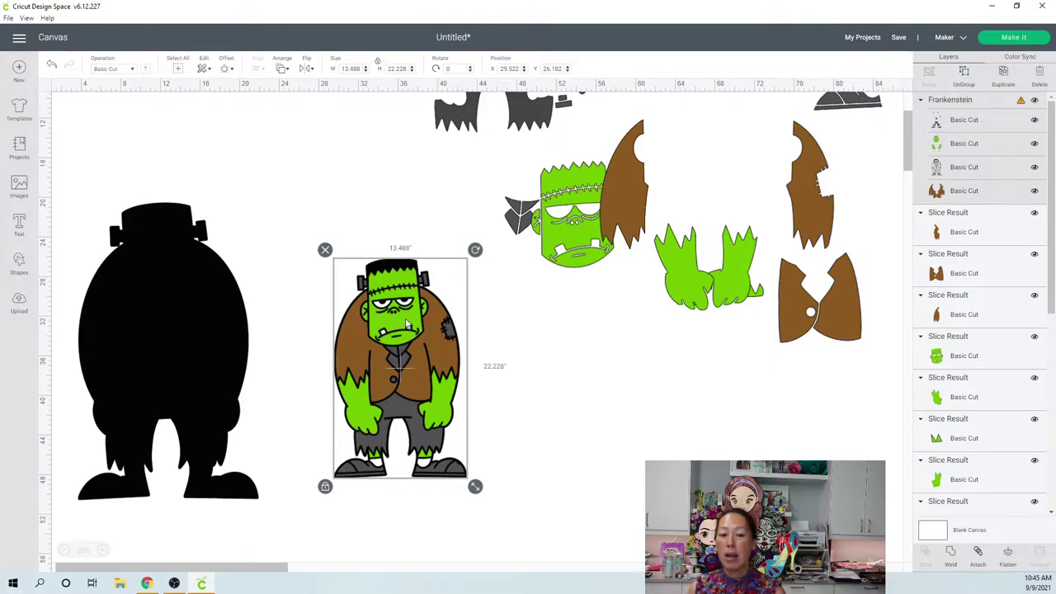
click(395, 68)
text(30)
key(Tab)
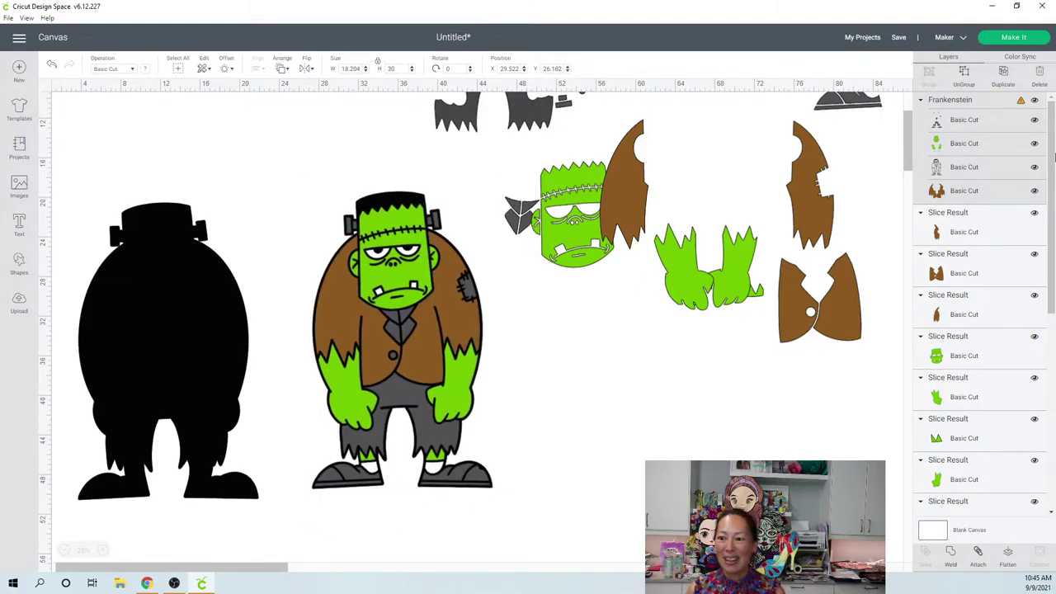
Delete the grey, green and brown layers of the newly inserted Frankenstein image, keeping only its black outline layer
click(975, 169)
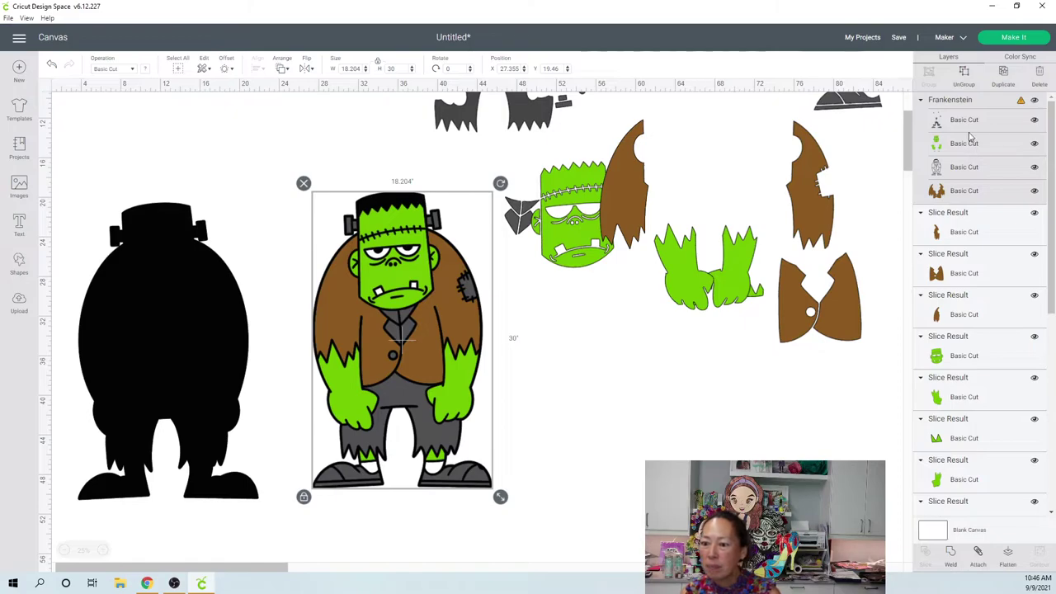
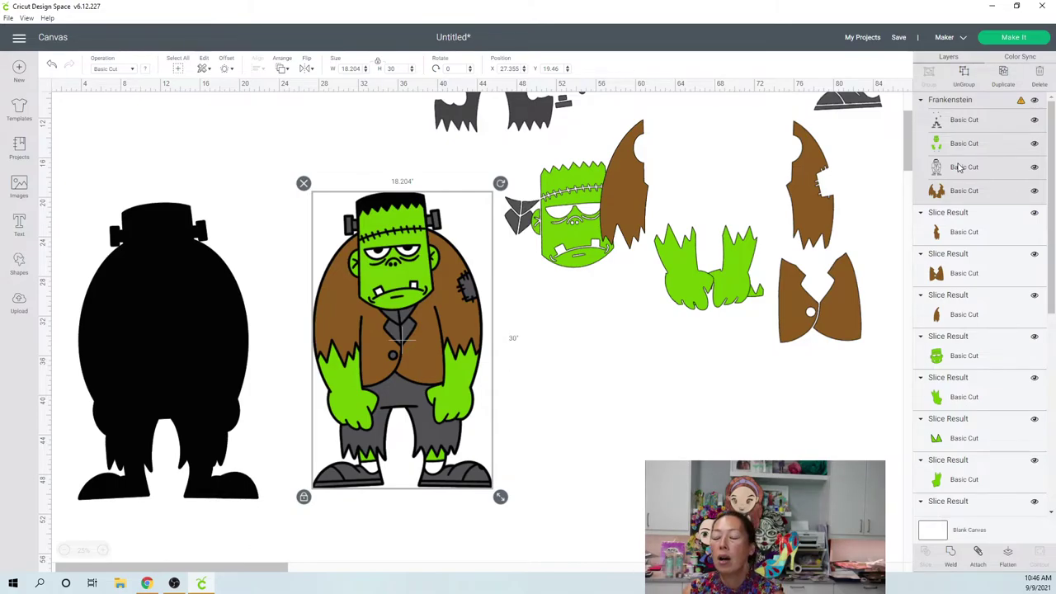
click(976, 121)
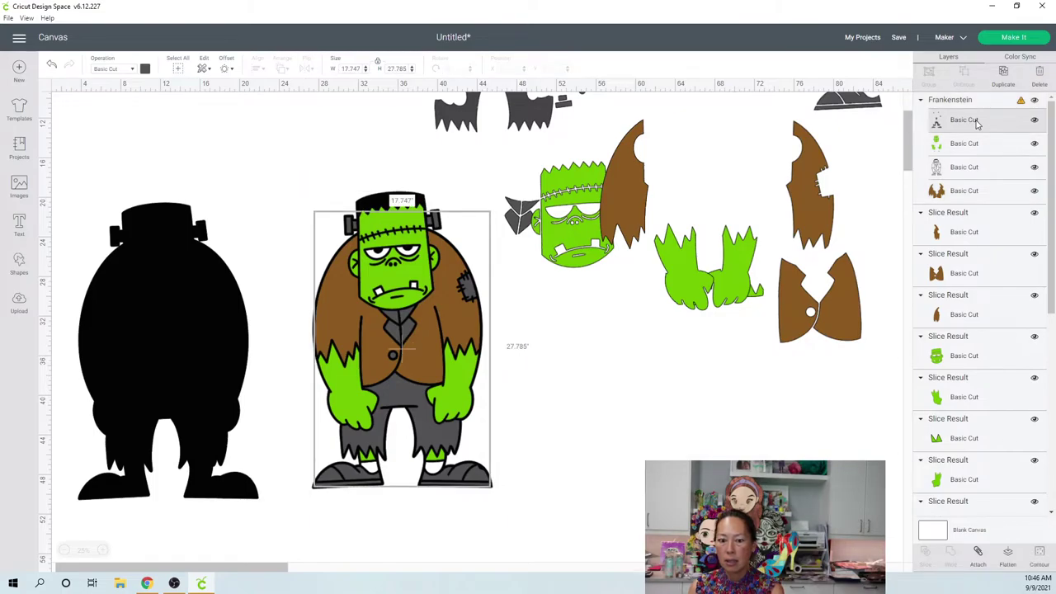
key(Delete)
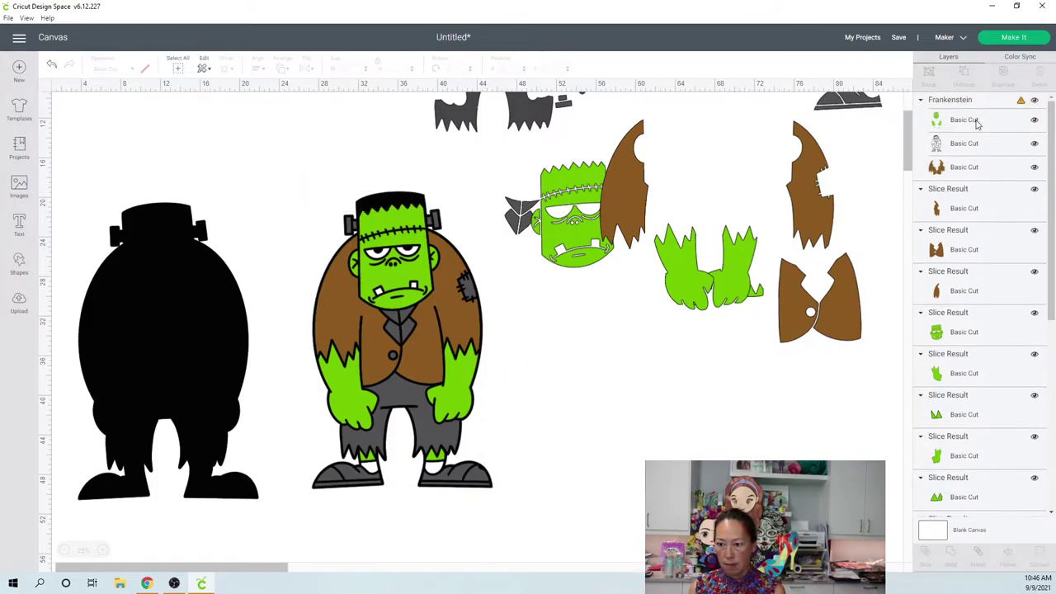
click(976, 121)
key(Delete)
click(972, 145)
key(Delete)
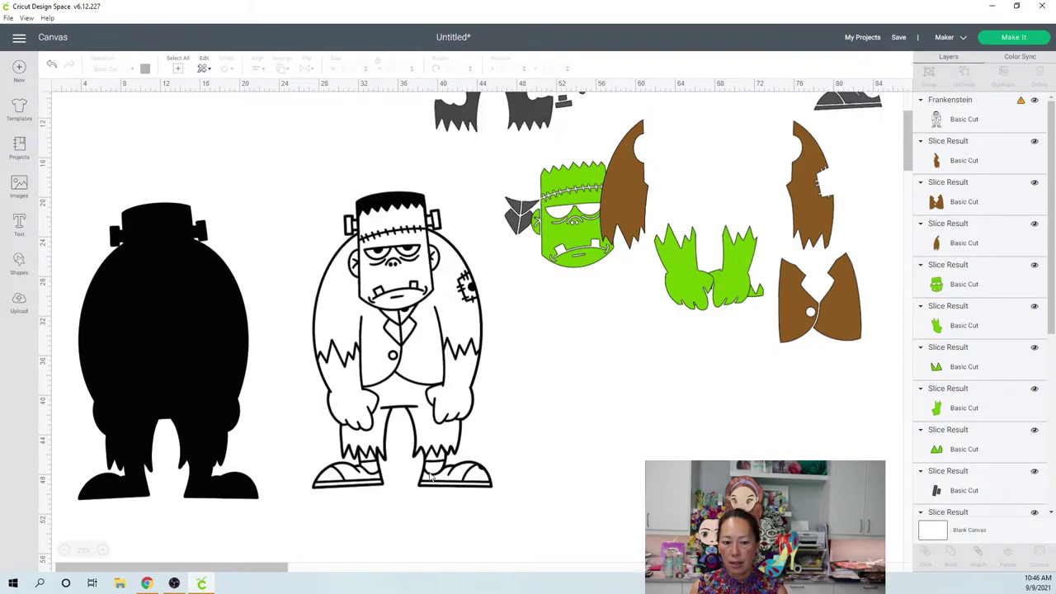
Add a square of about 7.9 inches over the outline figure's eyes and slice it with the outline layer
click(19, 263)
click(64, 162)
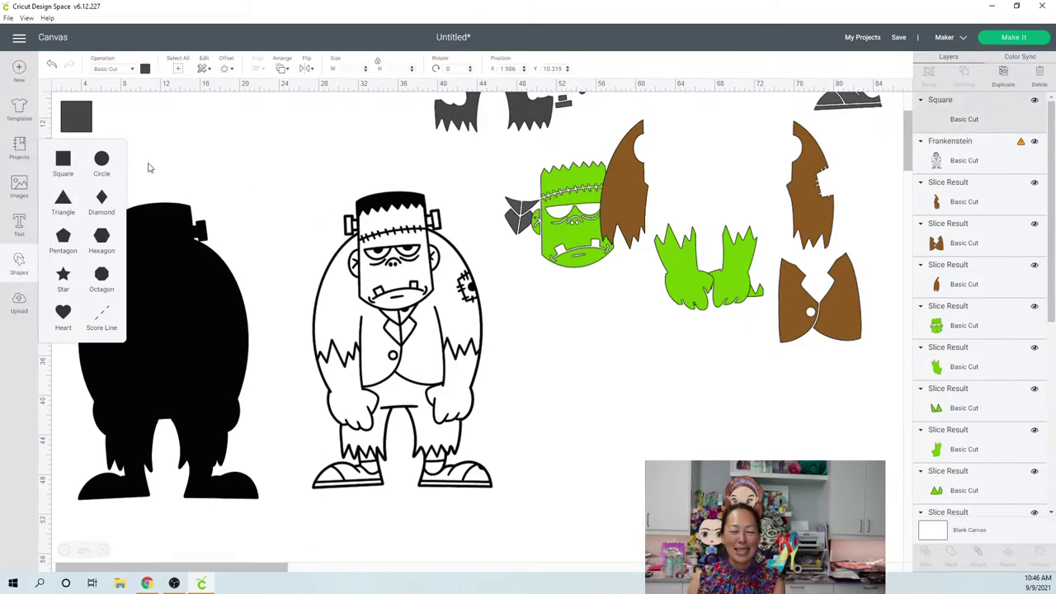
drag(95, 121, 431, 302)
drag(371, 267, 382, 240)
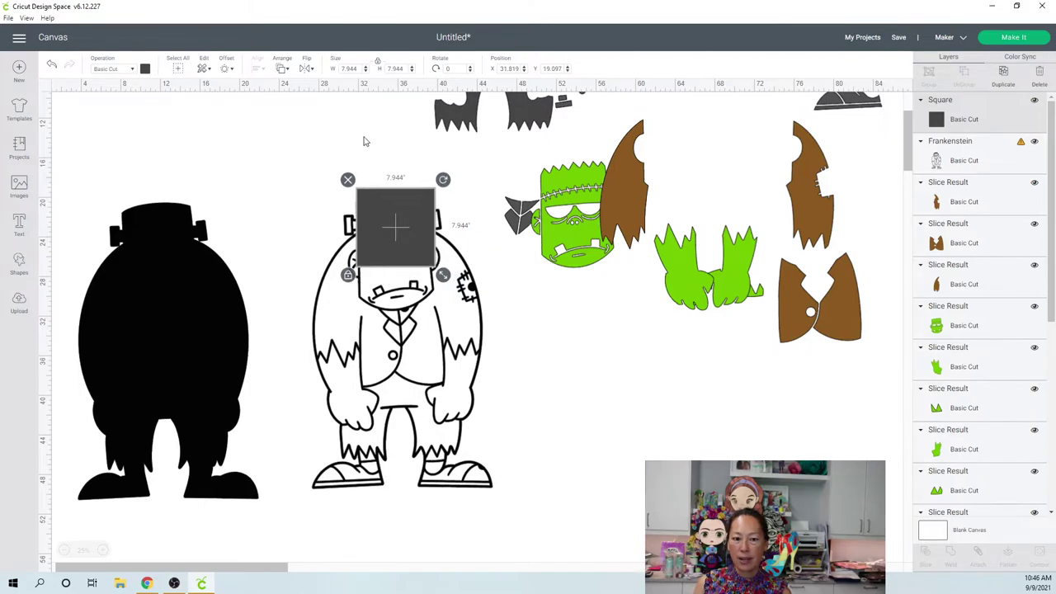
drag(363, 141, 406, 263)
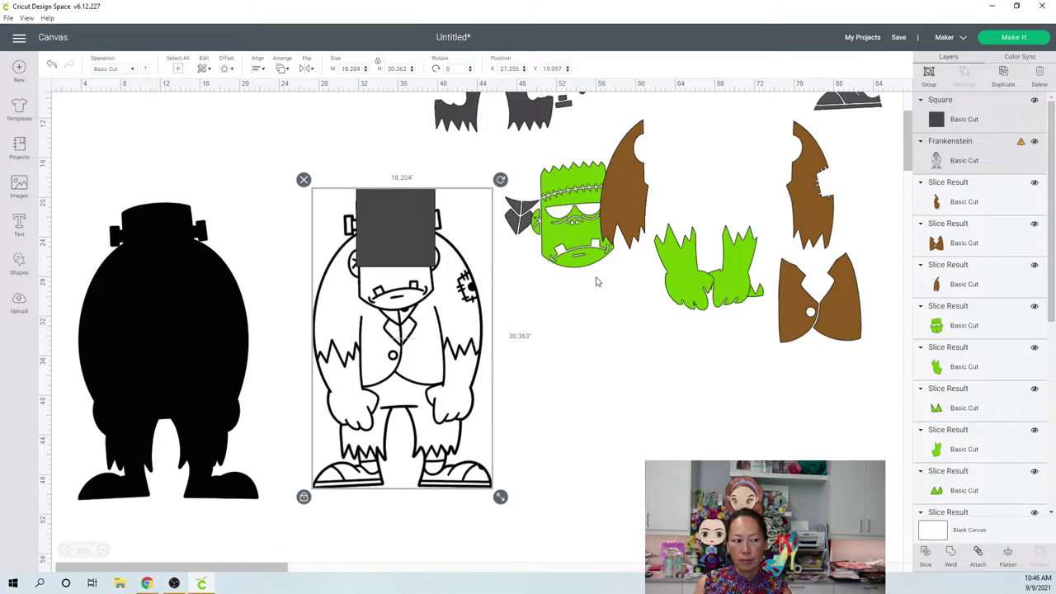
click(629, 304)
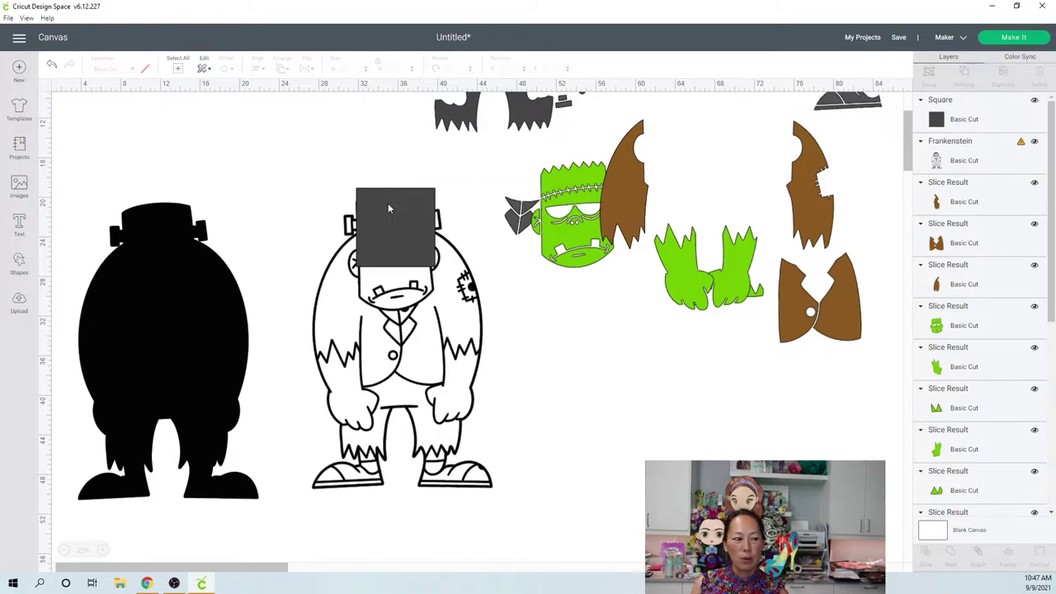
key(ctrl+z)
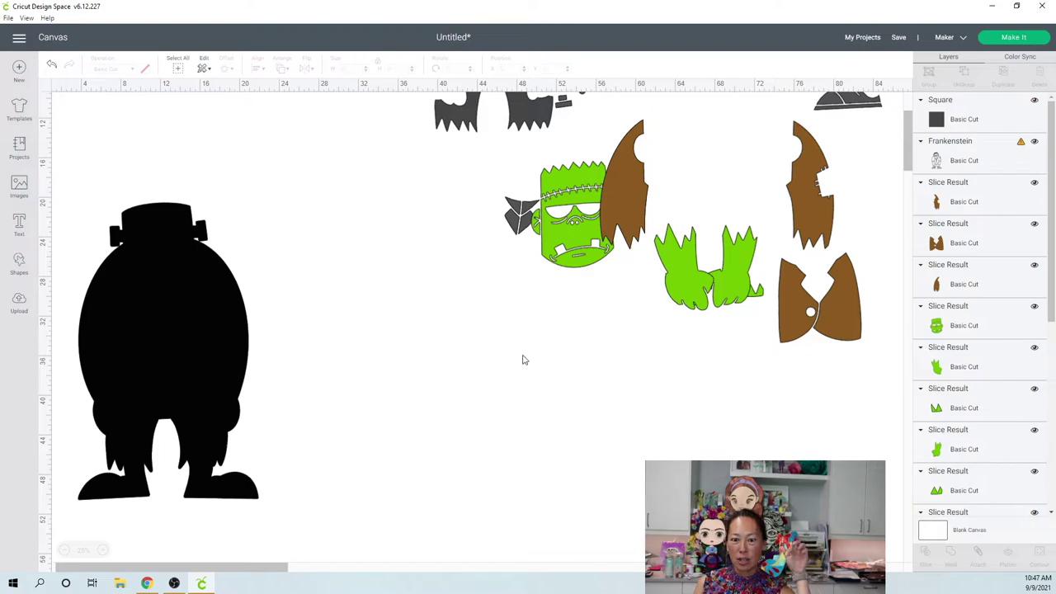
key(ctrl+y)
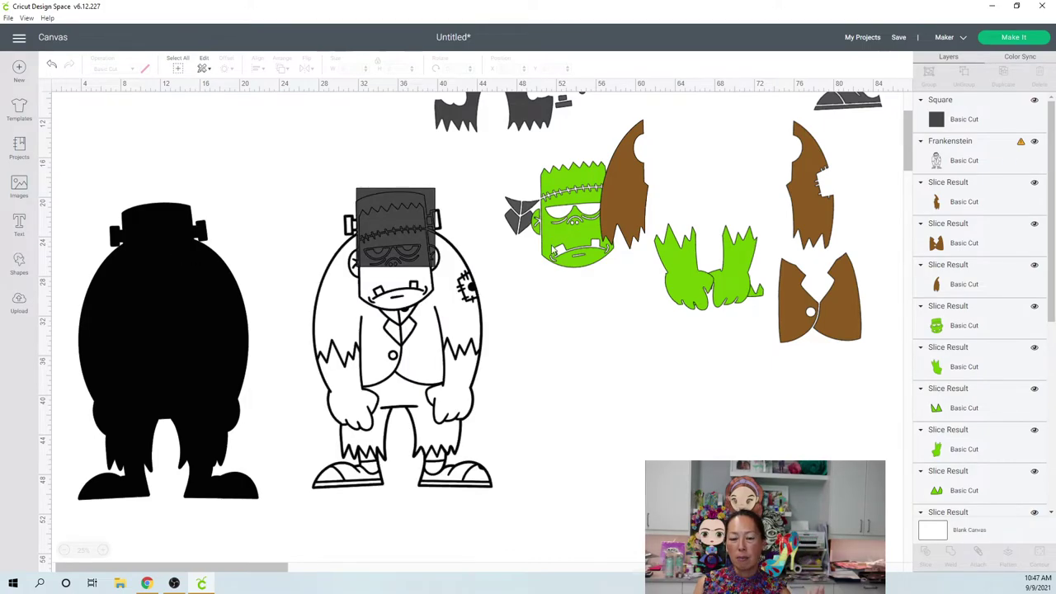
Place the green head on the black silhouette and pull the sliced dark square clear of the outline figure
drag(571, 237, 157, 288)
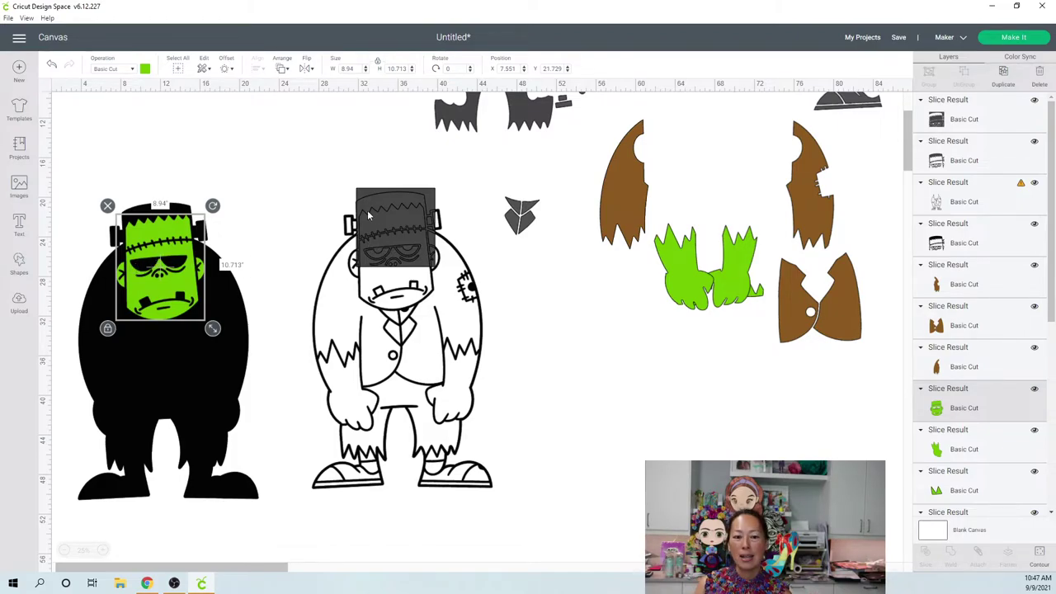
drag(382, 209, 553, 288)
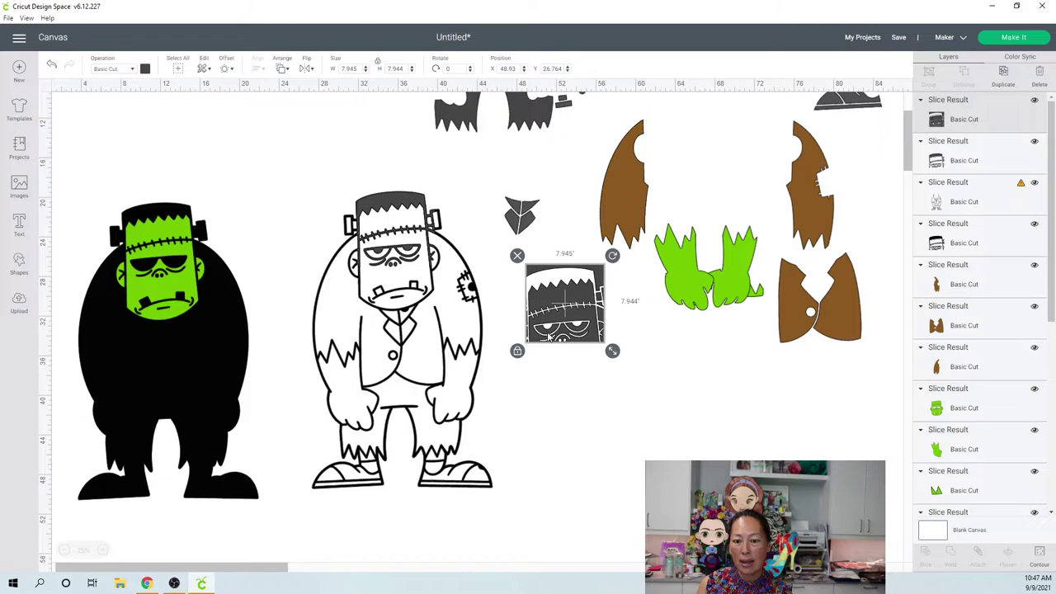
Hide all contours of the sliced square except the two eye shapes
click(1039, 566)
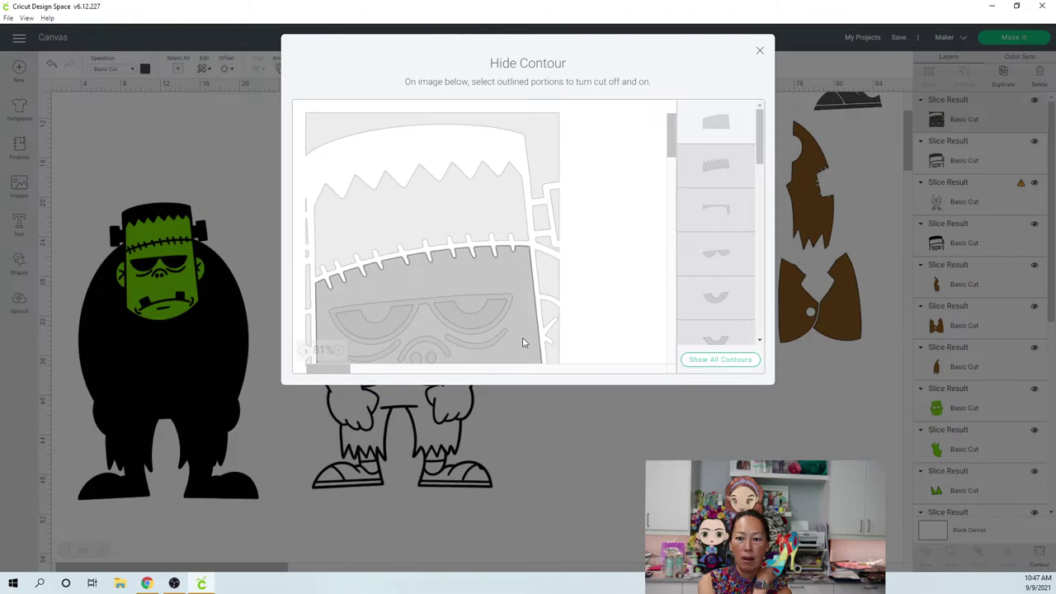
click(690, 357)
click(720, 339)
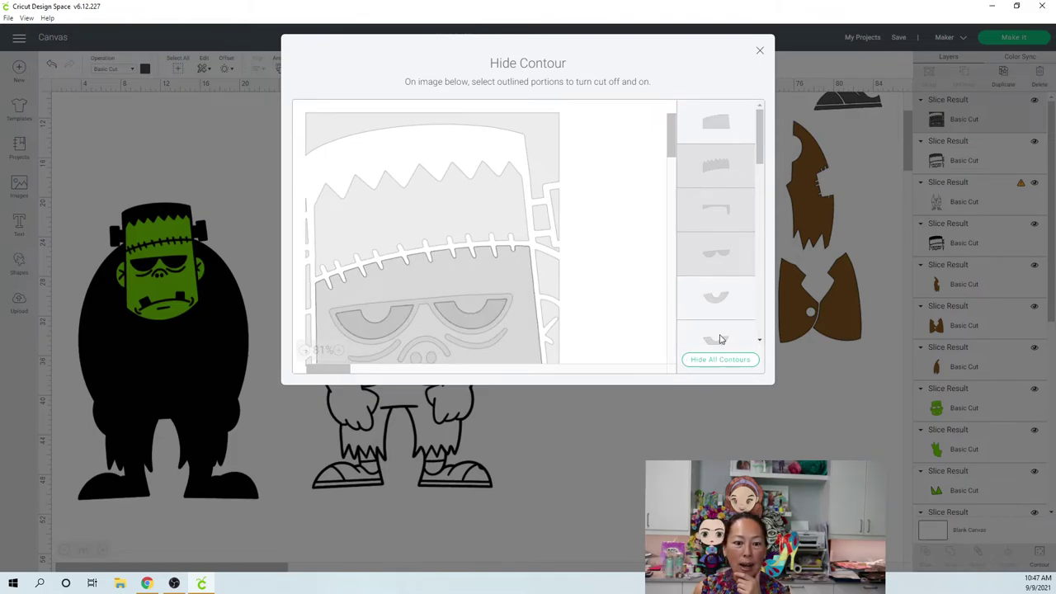
click(761, 53)
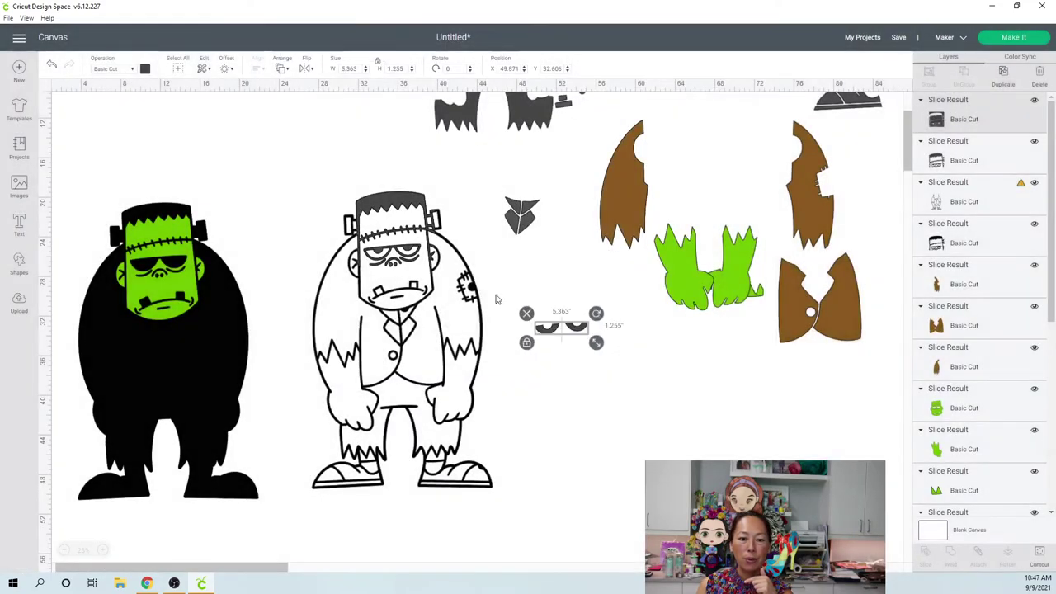
Recolour the isolated eye shapes white and fit them into the eye openings of the green head
click(146, 69)
click(157, 174)
drag(561, 327, 178, 267)
click(658, 382)
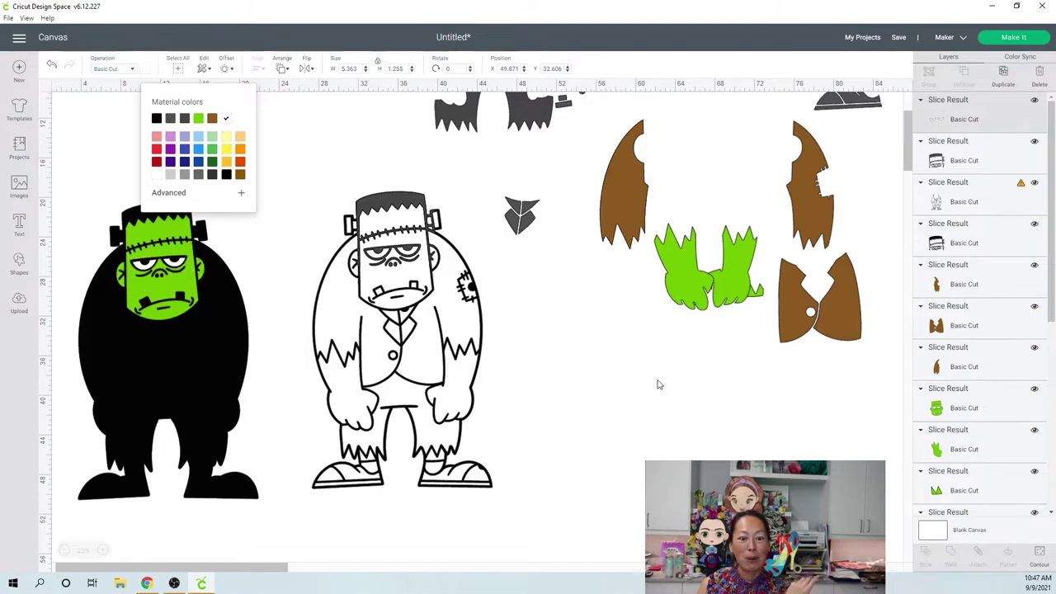
Slice the outline figure's mouth area with a new square of about 5.9 inches and move the cut square aside
click(19, 263)
click(64, 157)
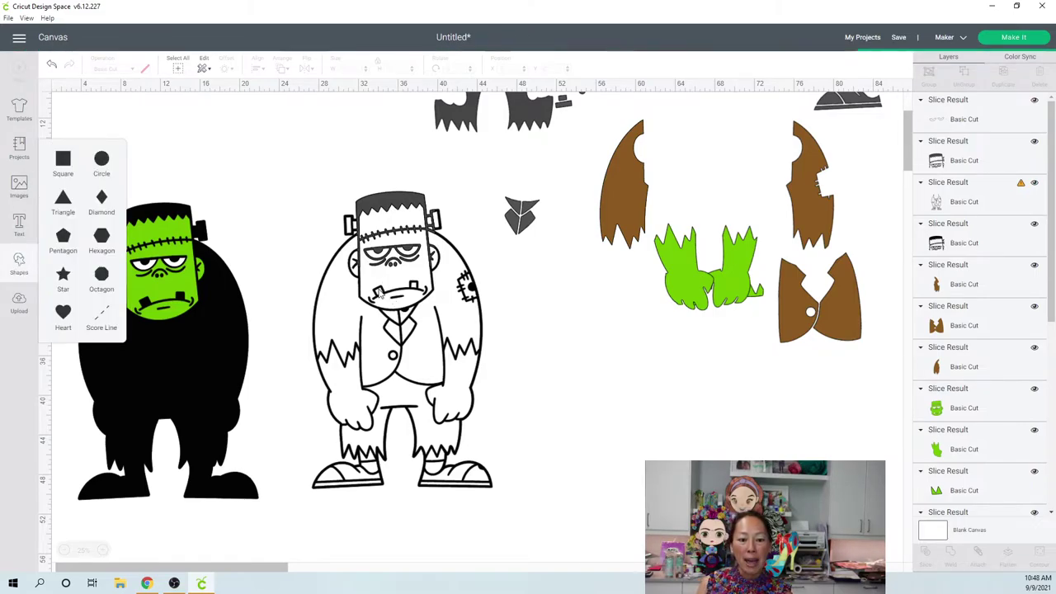
drag(90, 132, 425, 345)
drag(398, 310, 401, 300)
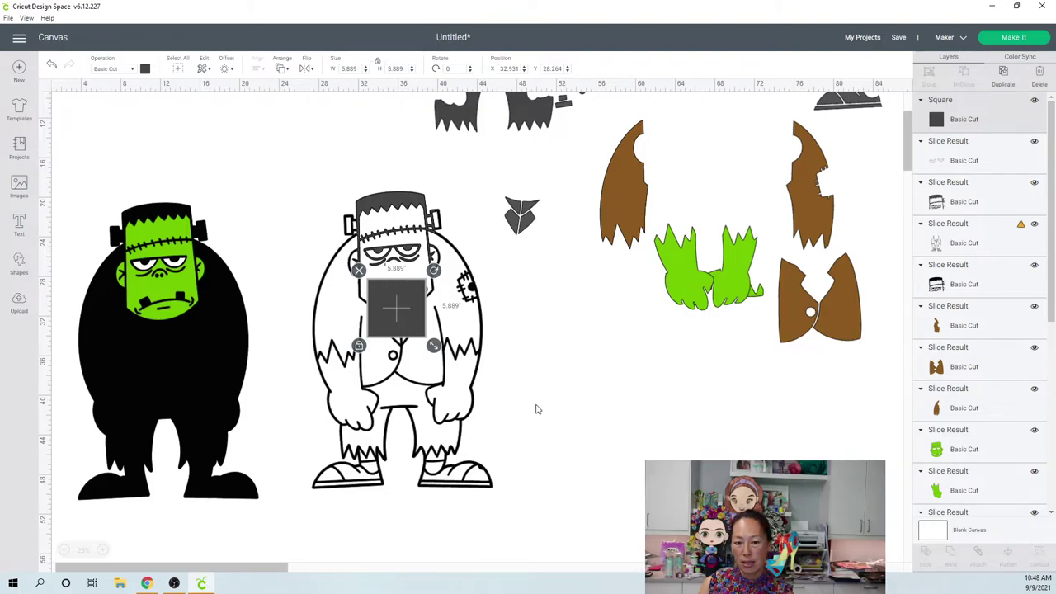
drag(537, 385, 651, 404)
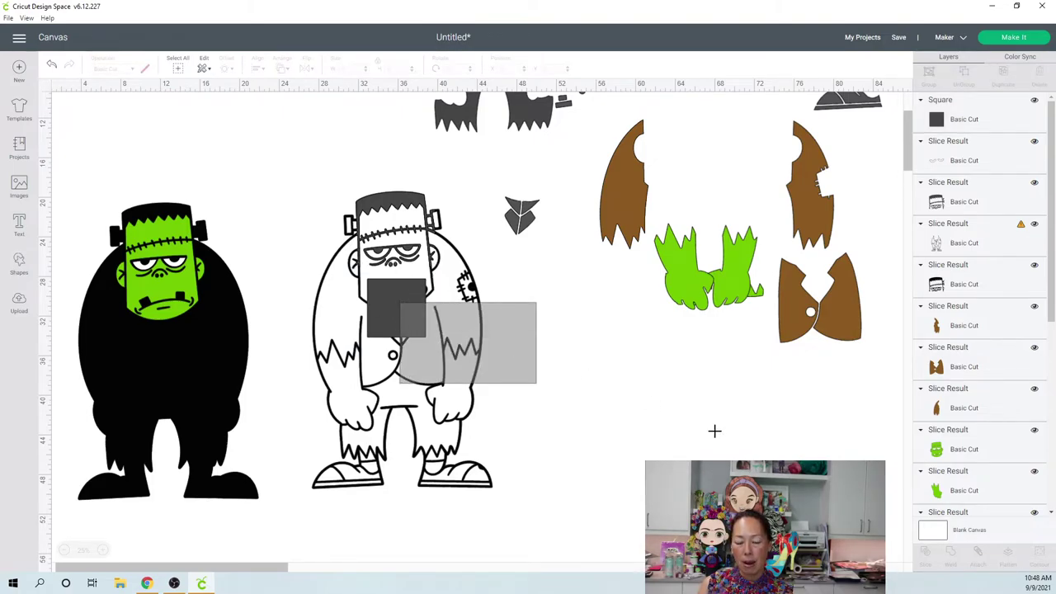
click(464, 364)
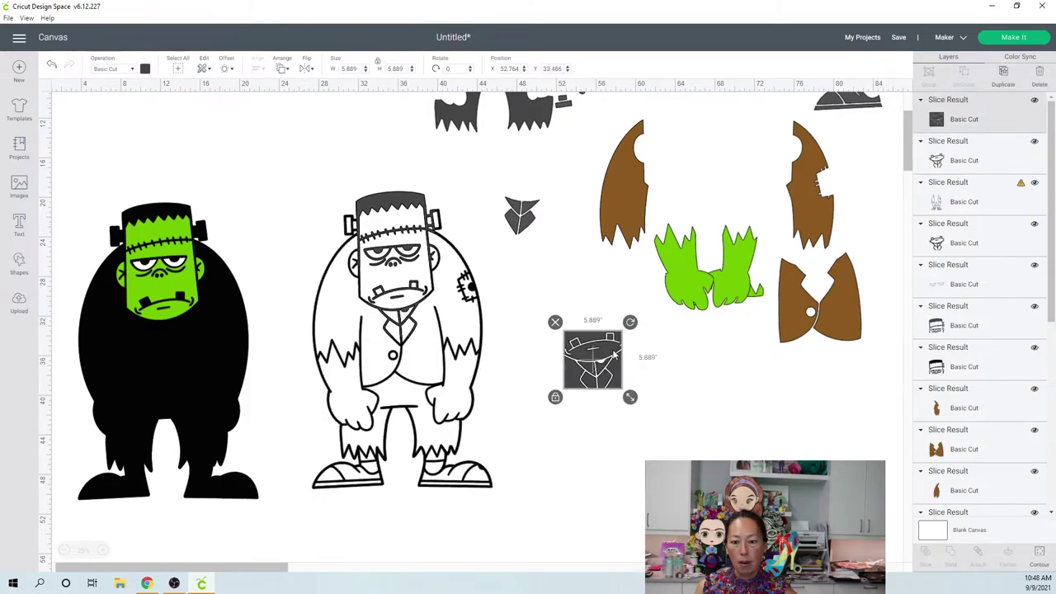
Hide all contours of the sliced mouth square except the two tooth shapes
click(1040, 553)
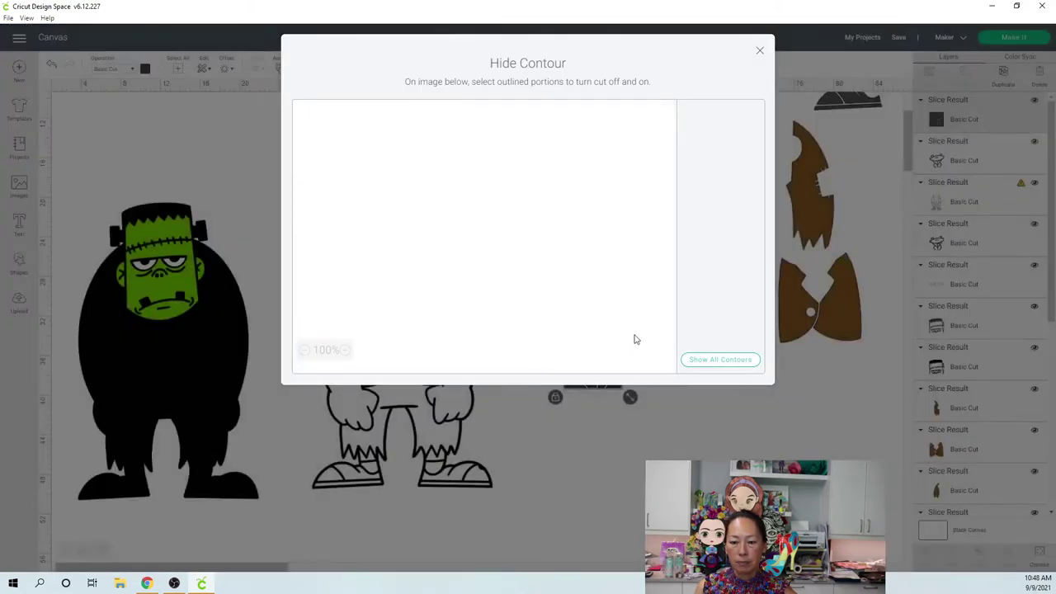
click(719, 361)
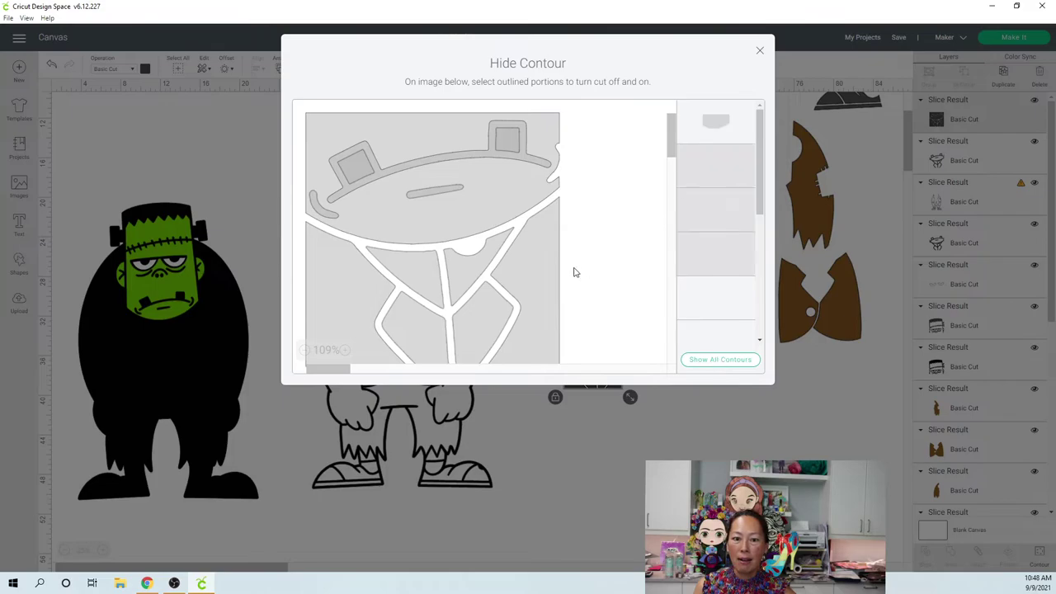
click(506, 136)
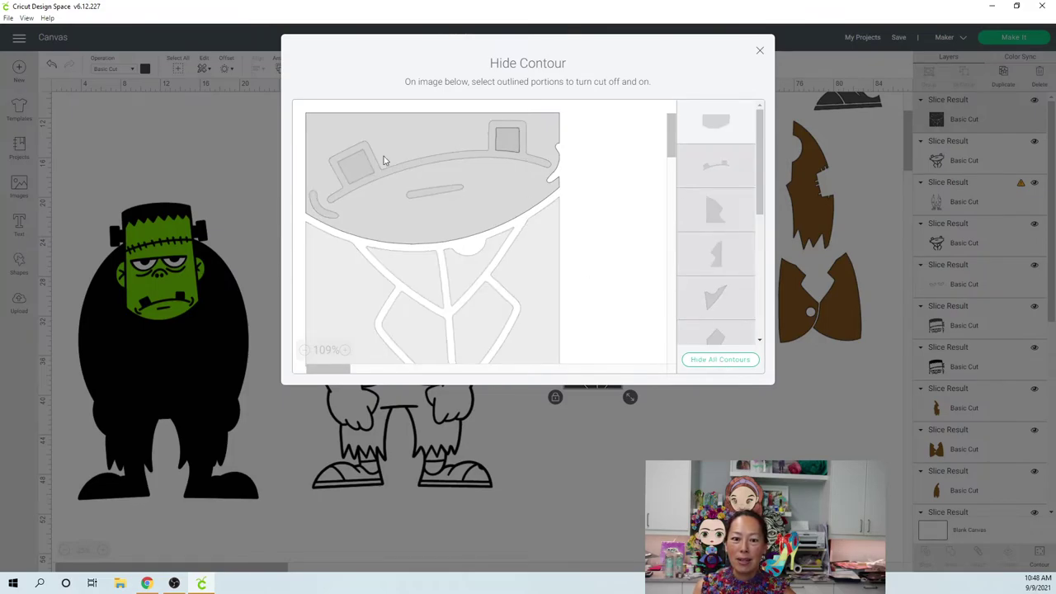
click(363, 168)
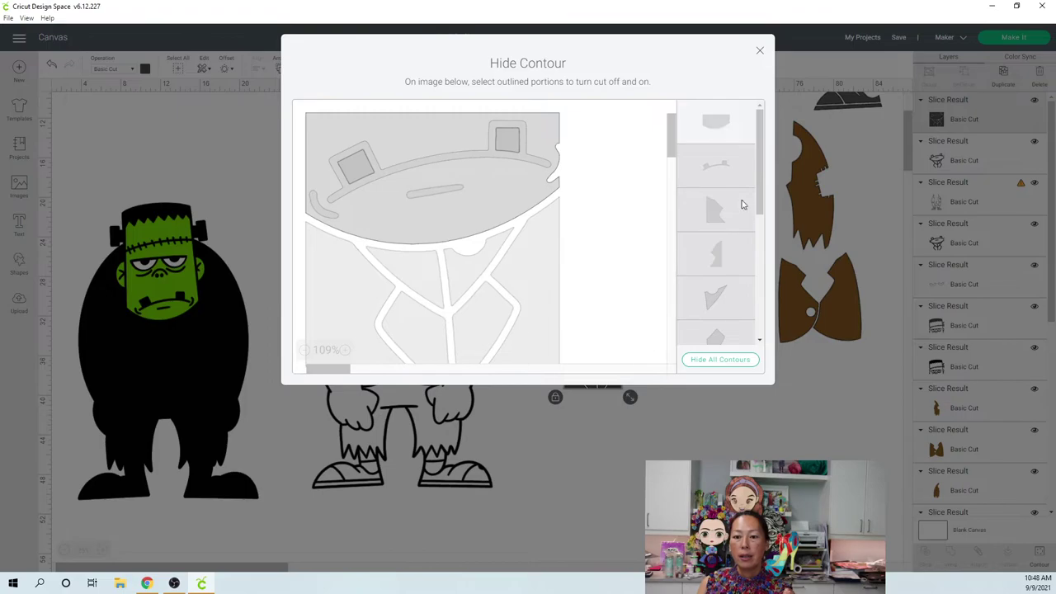
click(723, 121)
scroll(730, 207, down, 3)
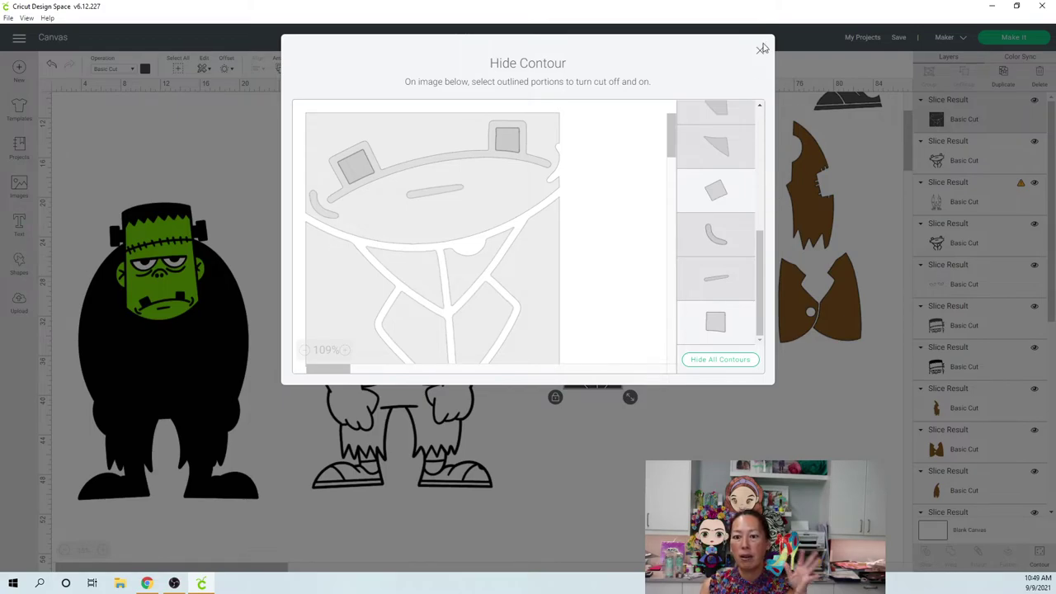
key(Escape)
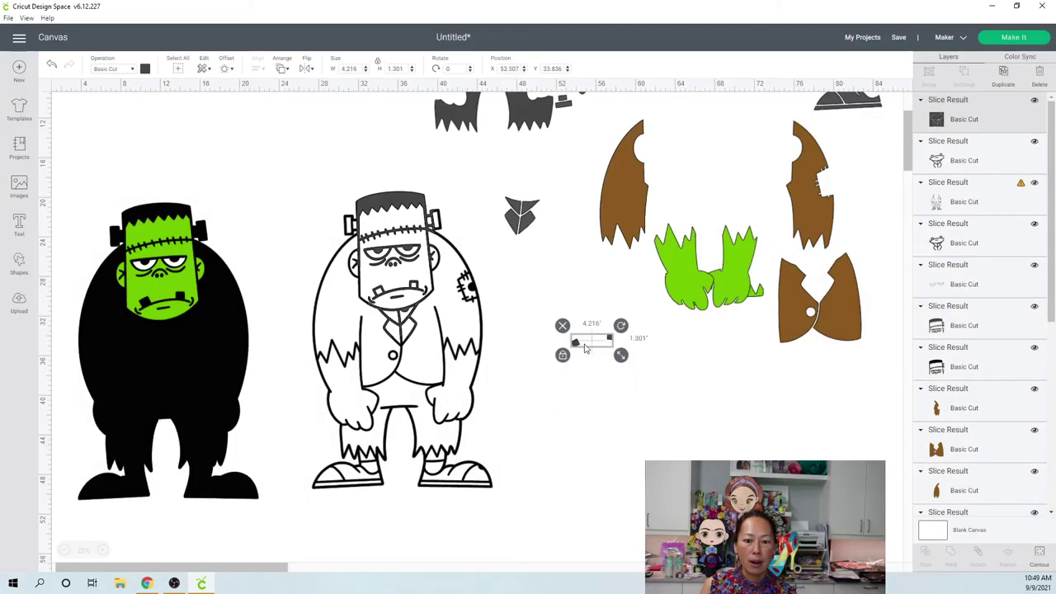
Recolour the two isolated teeth white and fit them into the tooth openings of the green head
mouse_move(585, 348)
mouse_down()
mouse_move(596, 345)
mouse_move(505, 342)
mouse_move(575, 333)
mouse_up()
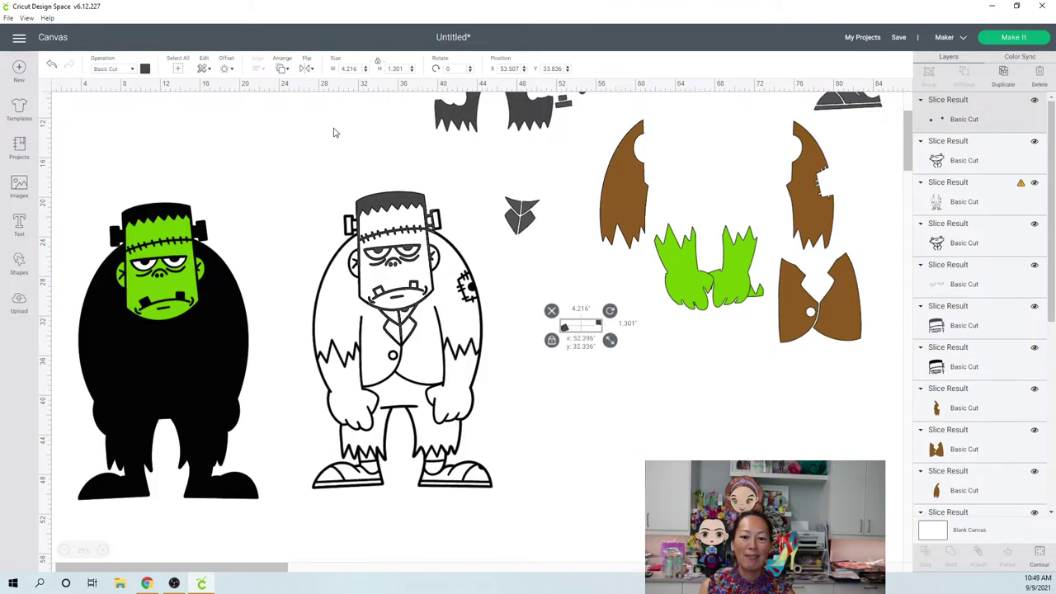
click(145, 68)
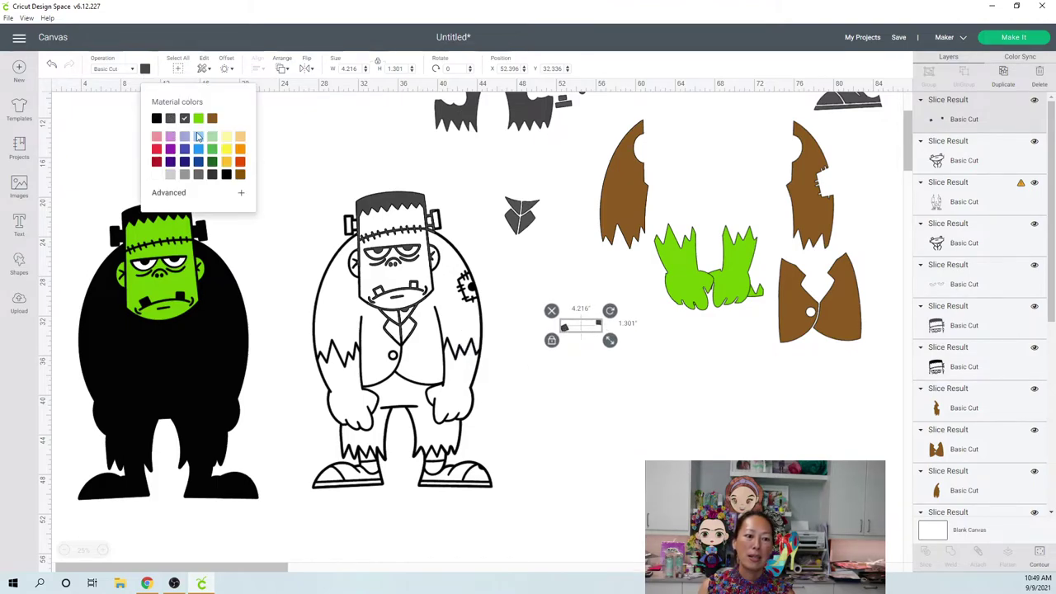
click(226, 119)
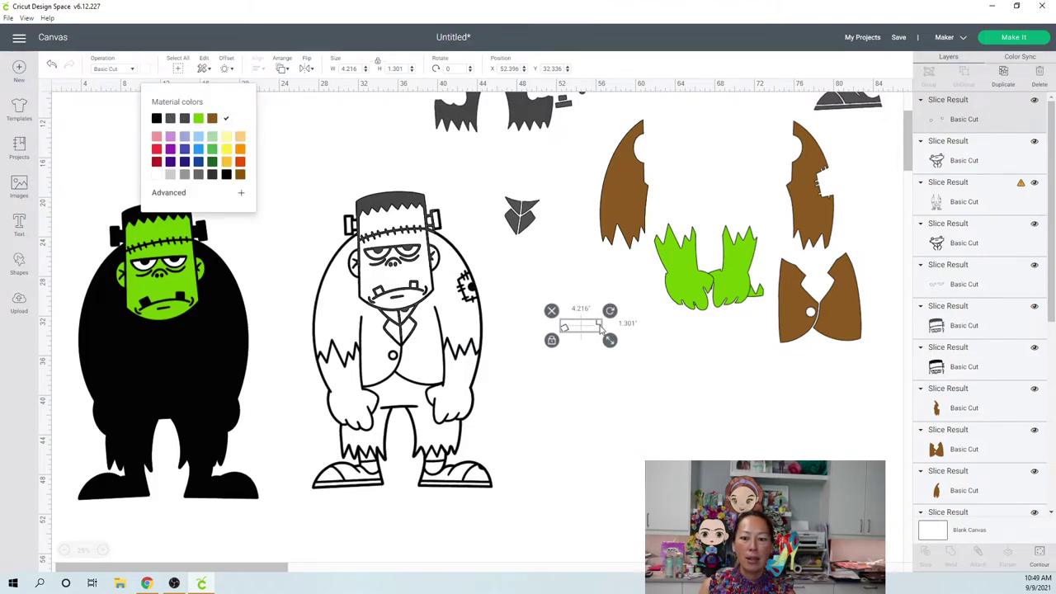
drag(607, 329, 198, 264)
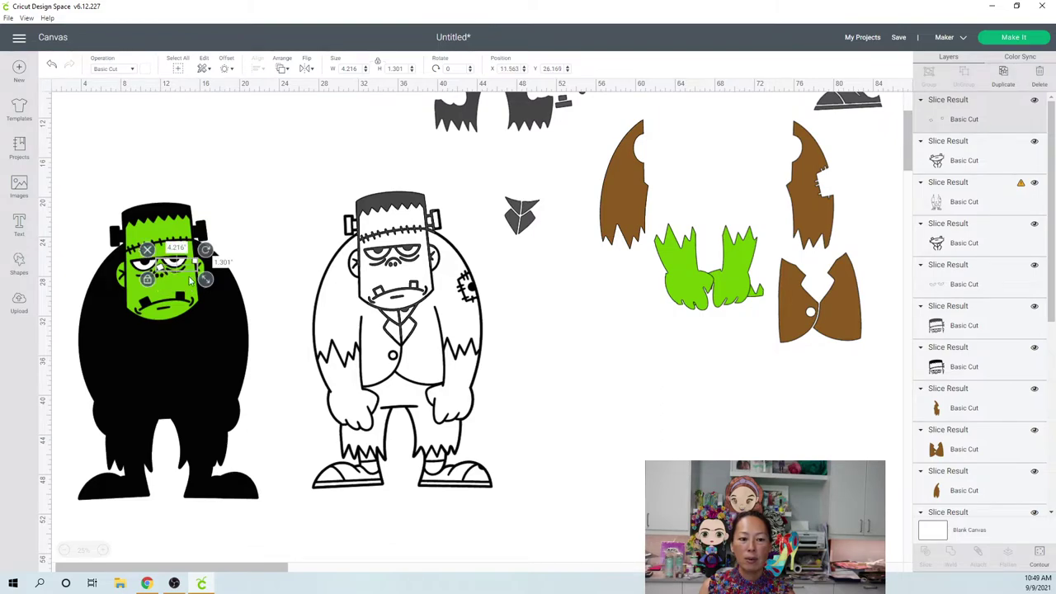
drag(189, 283, 184, 304)
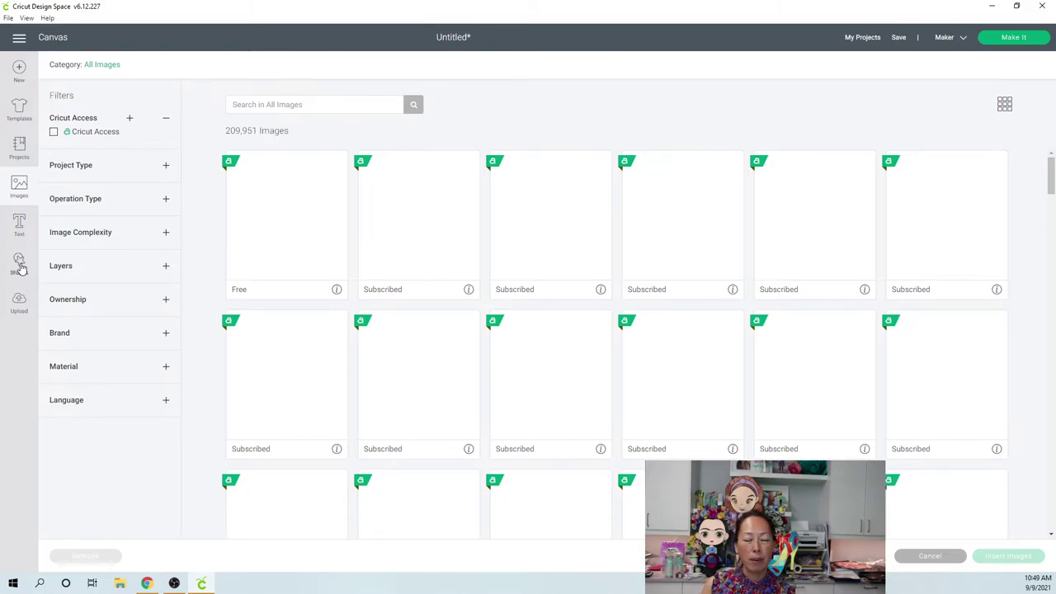
Slice the outline figure's lower legs and shoes with a new square of about 10.9 inches
click(20, 264)
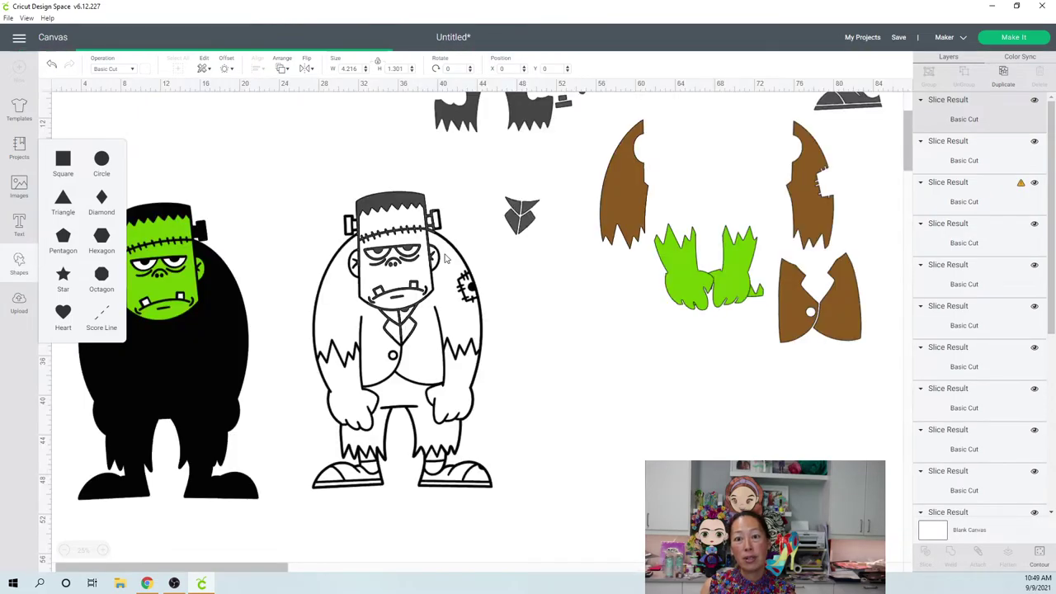
drag(71, 112, 468, 501)
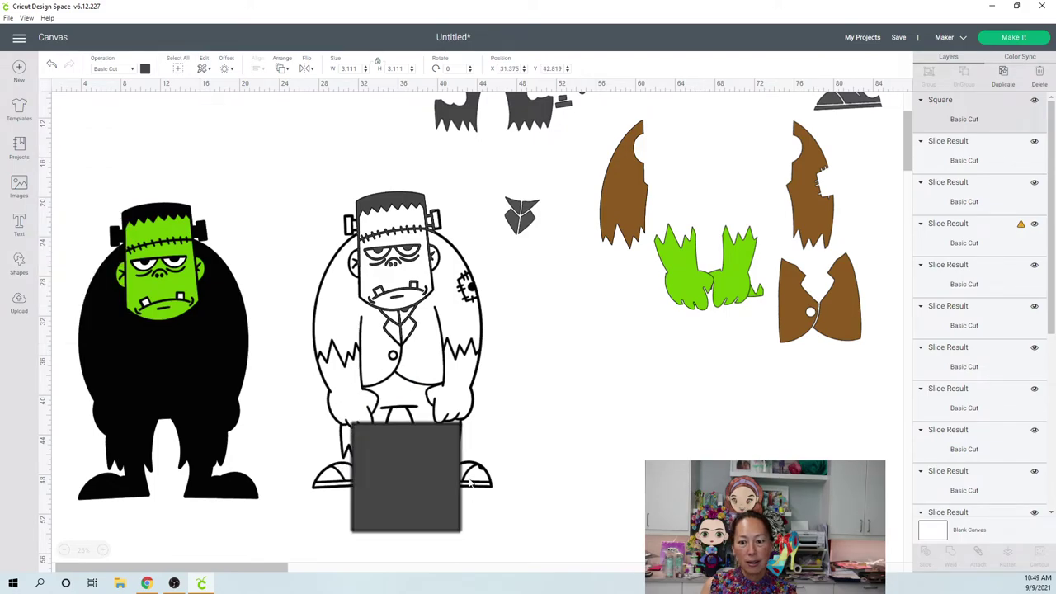
drag(552, 493, 351, 464)
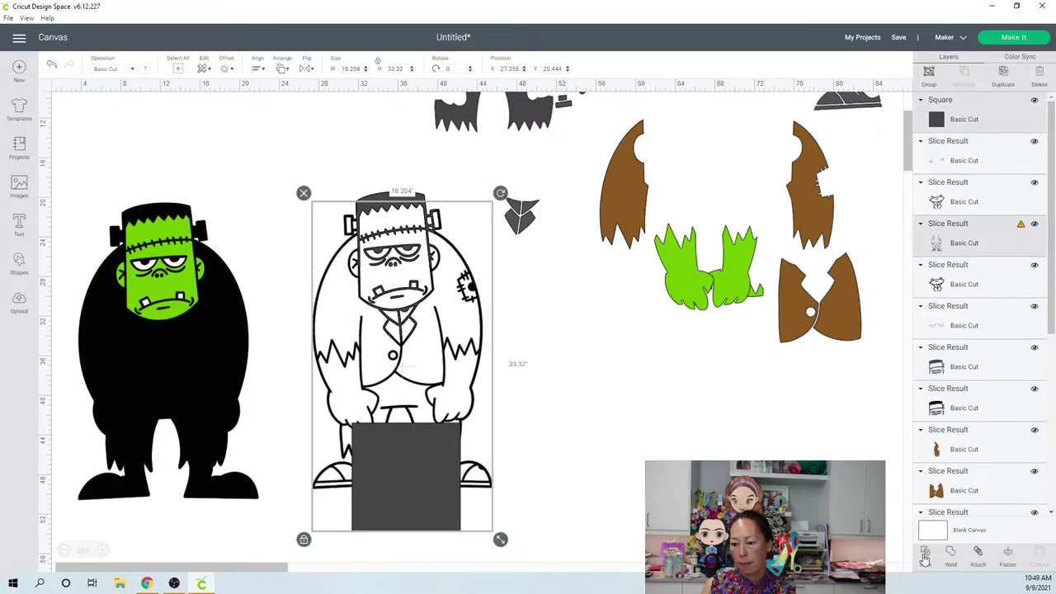
click(925, 556)
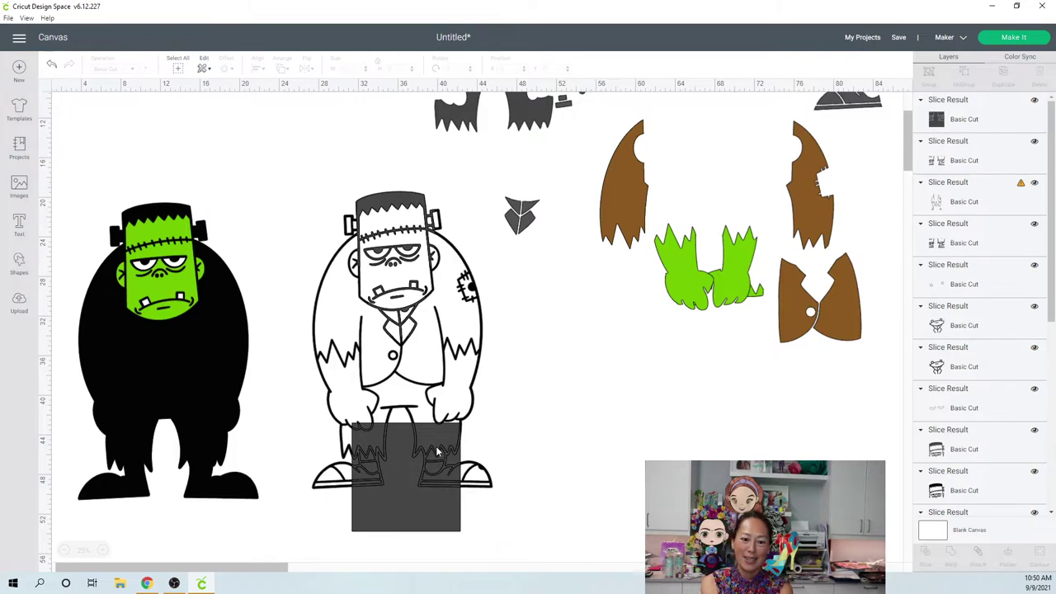
Separate the remaining outline figure from the cut and delete it together with the duplicate mouth and head cut-outs
drag(434, 440, 476, 440)
drag(452, 323, 584, 410)
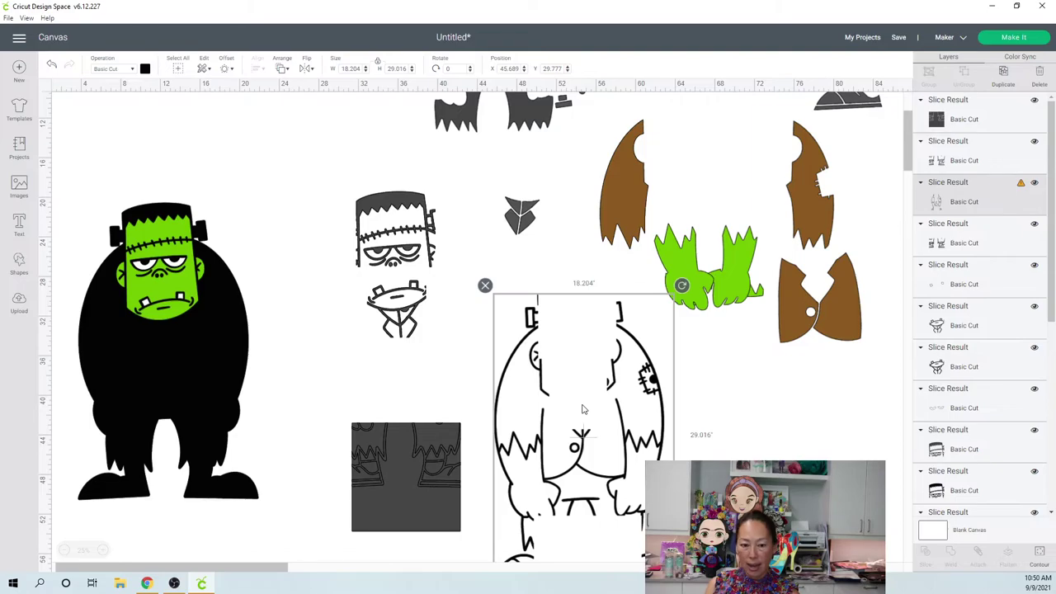
key(Delete)
click(393, 298)
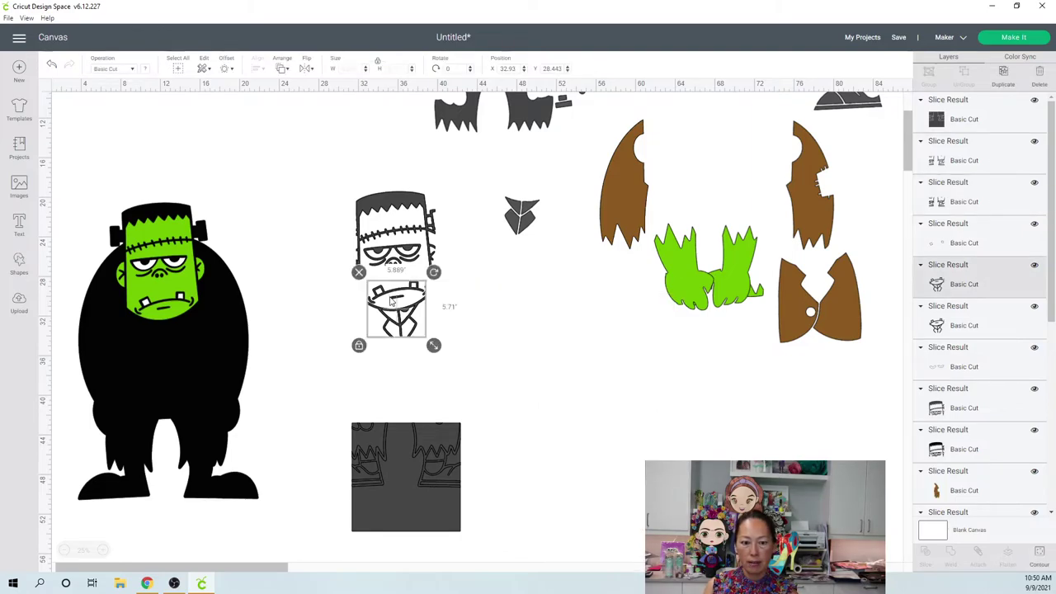
key(Delete)
click(392, 236)
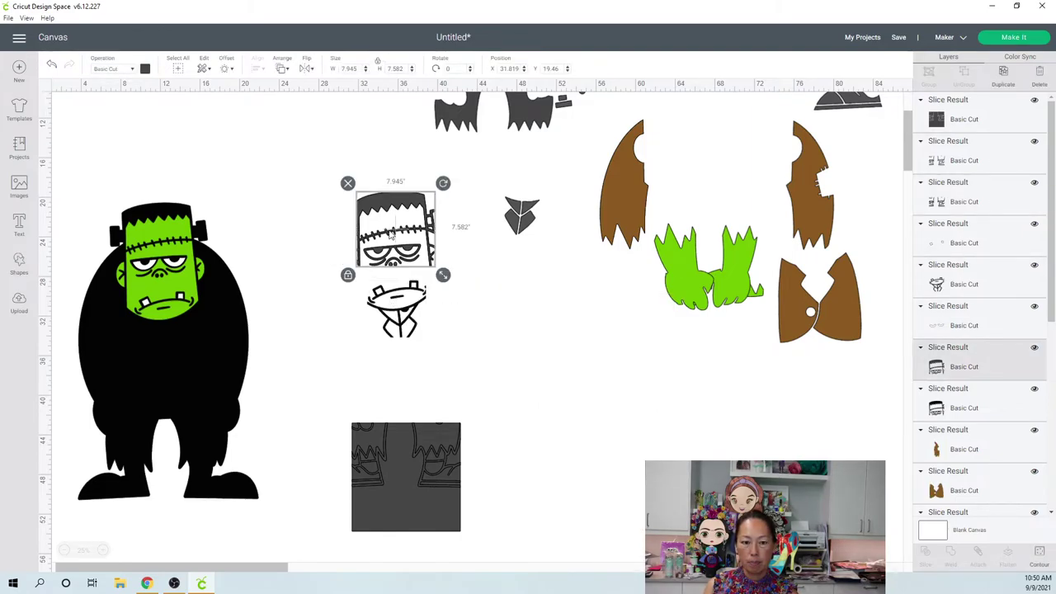
key(Delete)
drag(419, 459, 499, 404)
key(Delete)
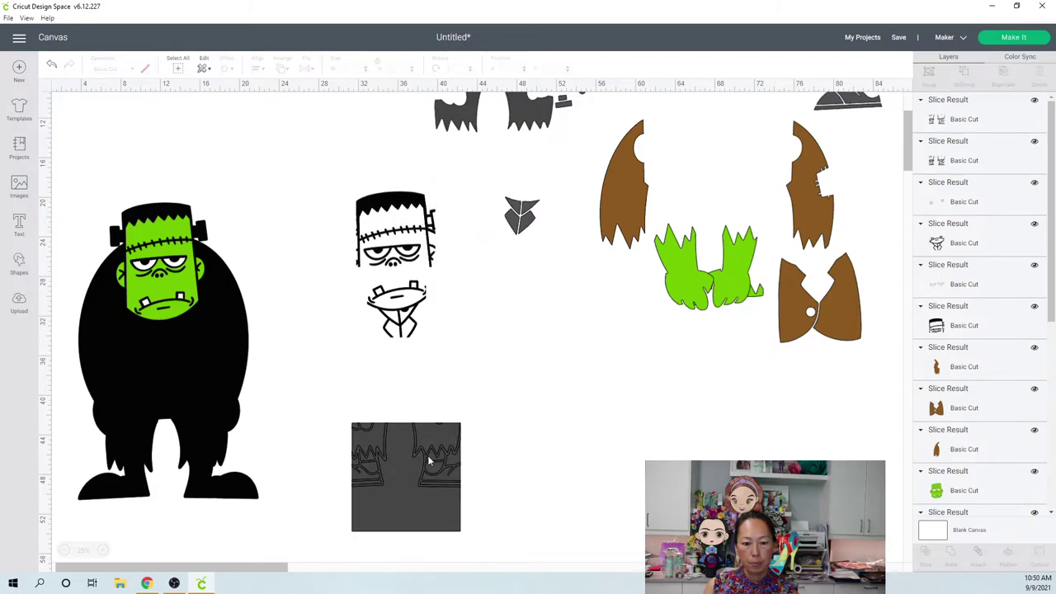
click(52, 68)
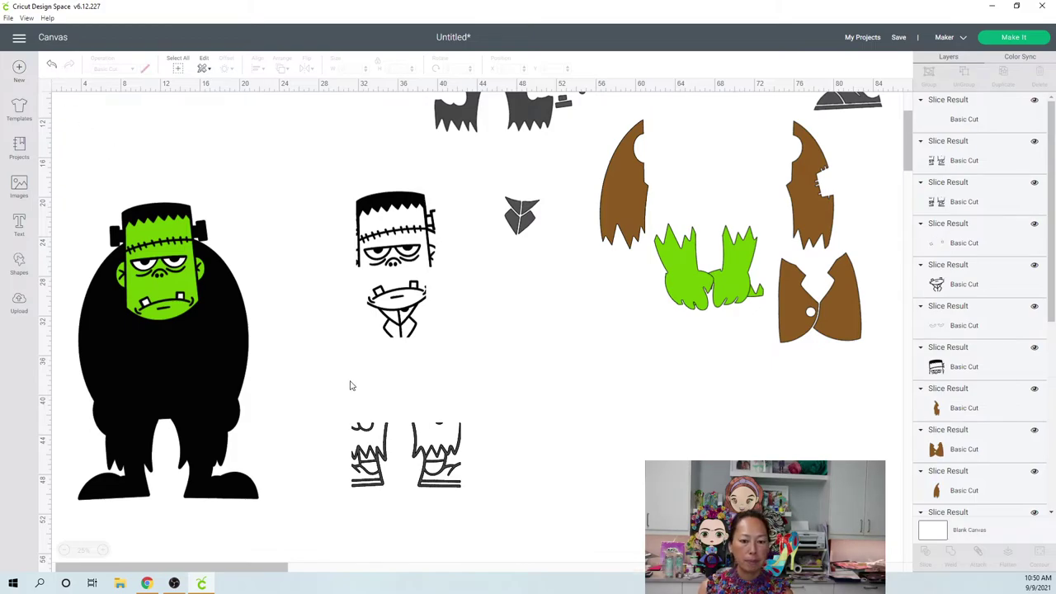
Move the sliced leg square aside and delete the leftover head, mouth and leg outline pieces
drag(393, 487, 521, 386)
click(393, 260)
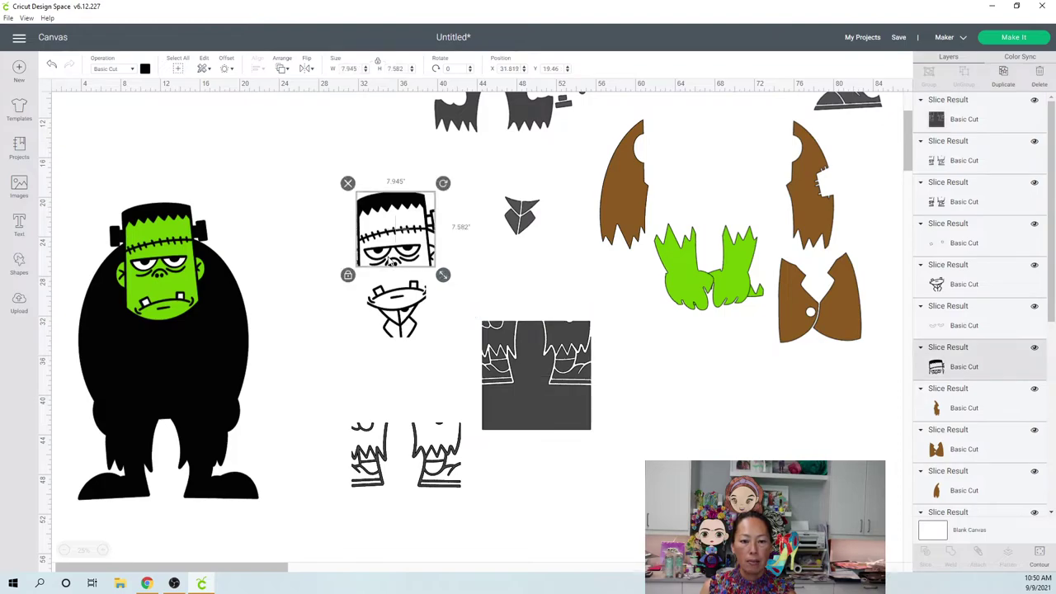
key(Delete)
click(388, 307)
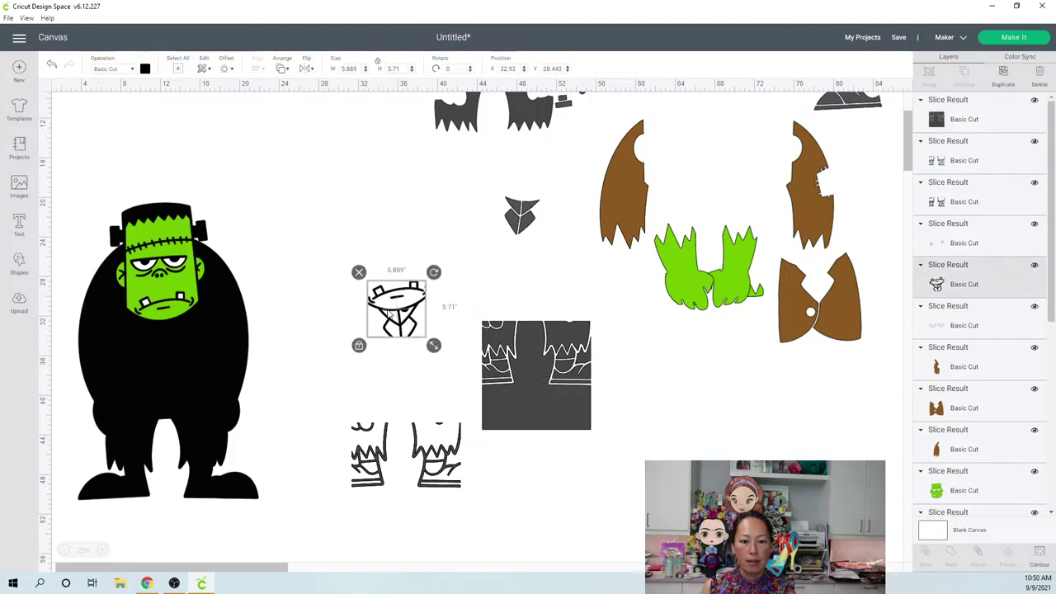
key(Delete)
click(369, 477)
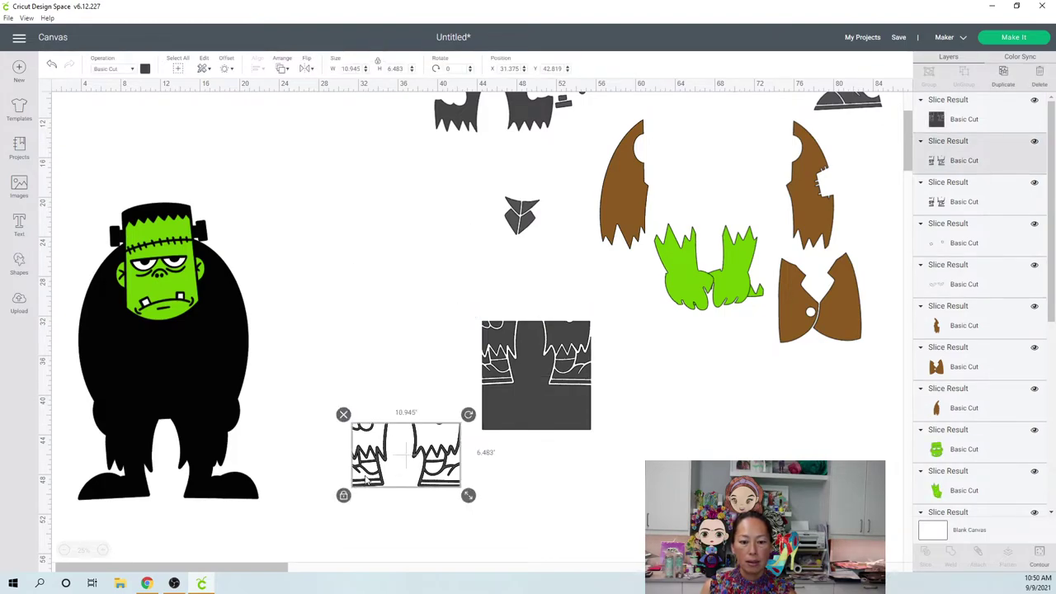
key(Delete)
click(544, 375)
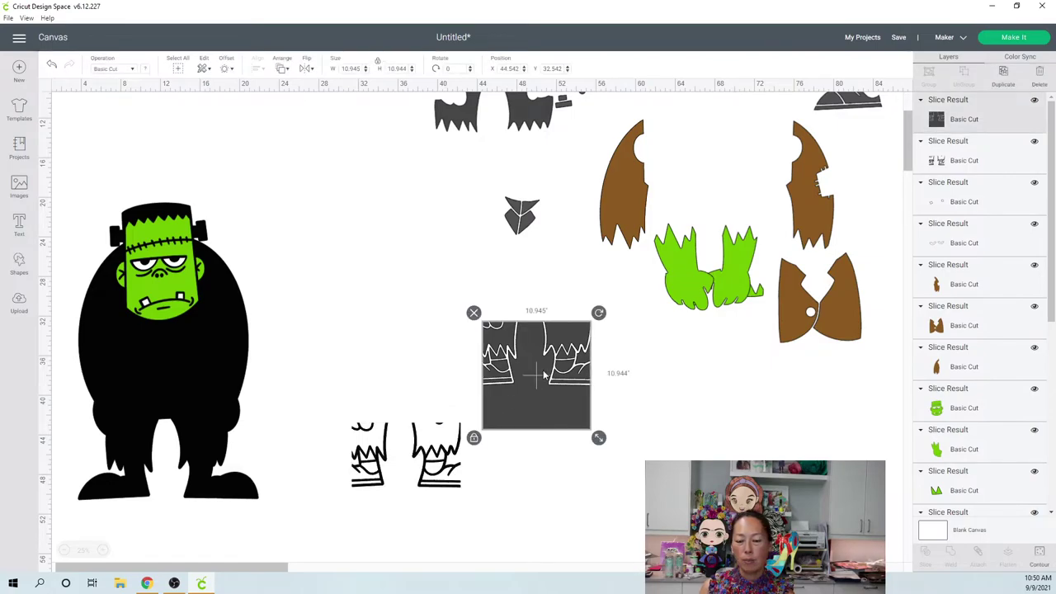
click(449, 475)
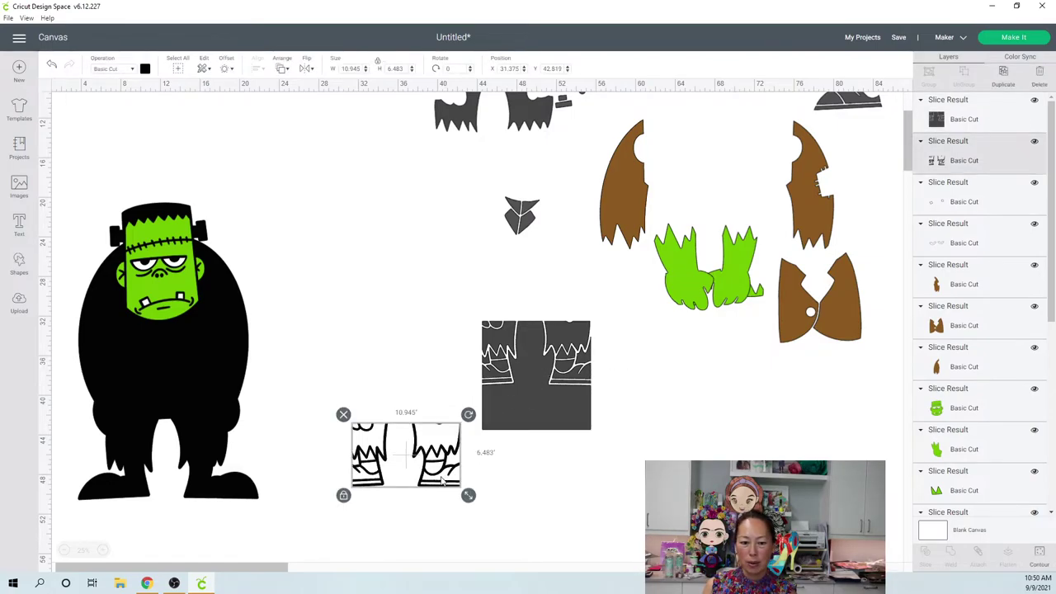
key(Delete)
Hide all contours of the sliced leg square except the two curved sock shapes above the shoes
click(533, 400)
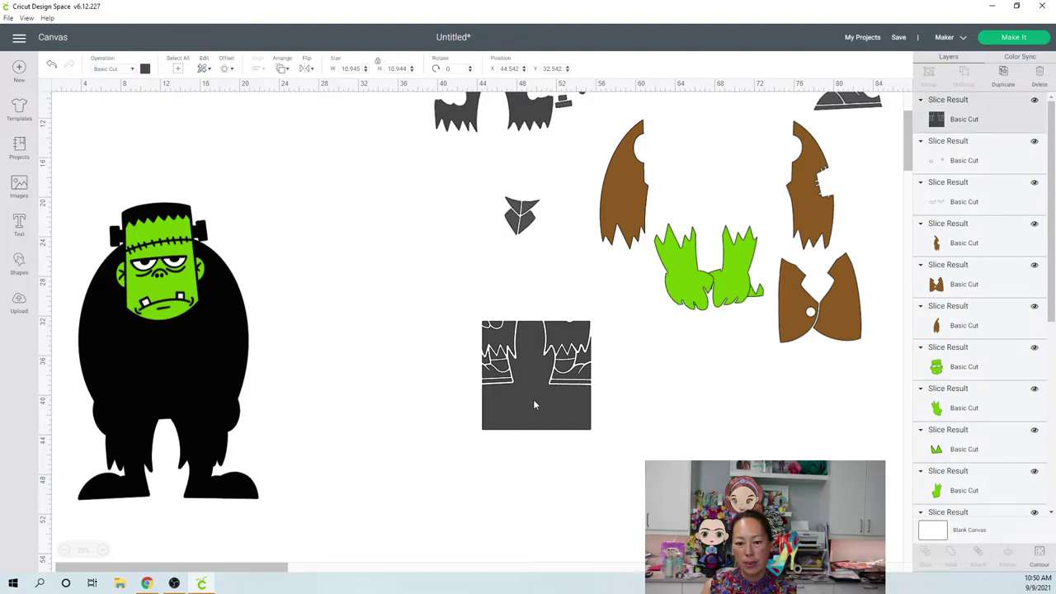
click(1038, 558)
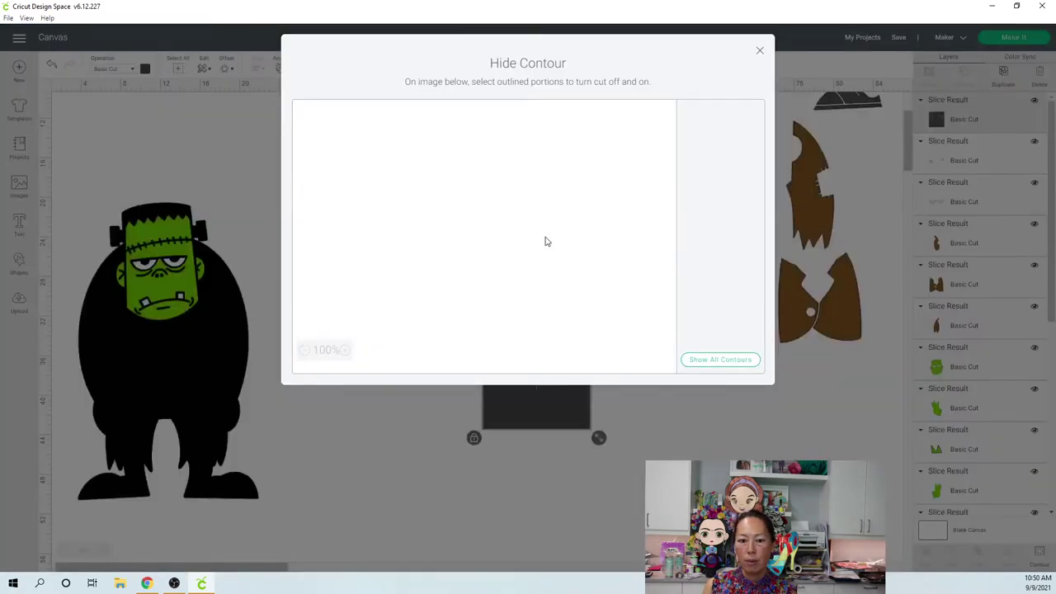
click(706, 360)
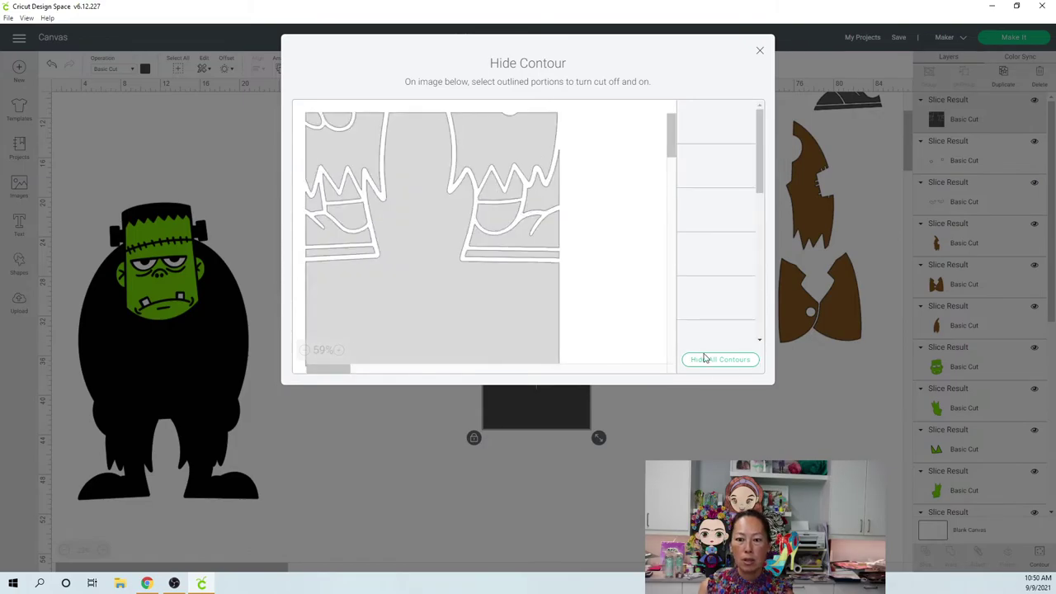
click(707, 360)
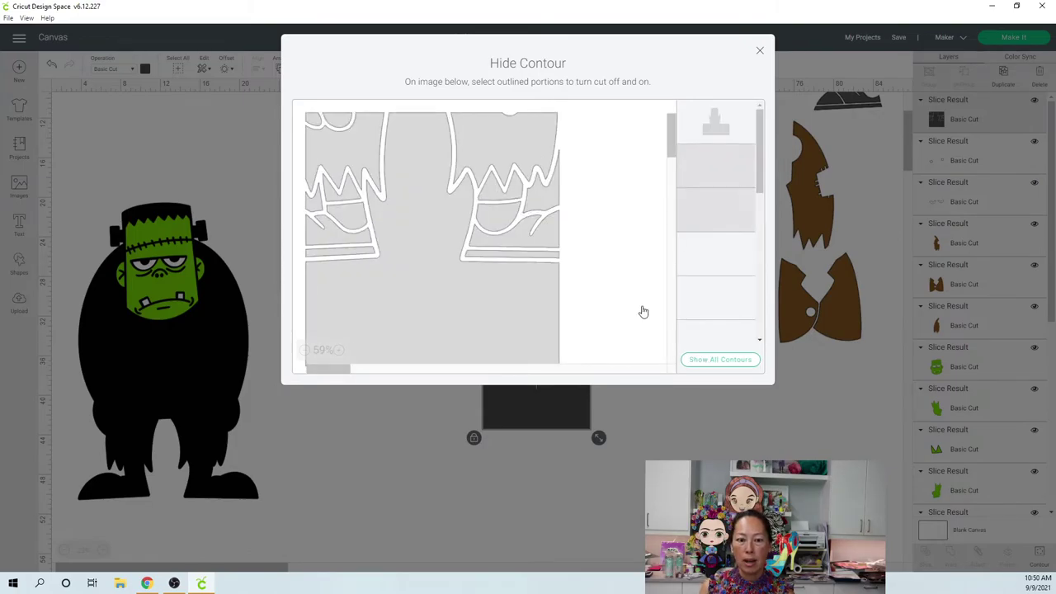
click(361, 225)
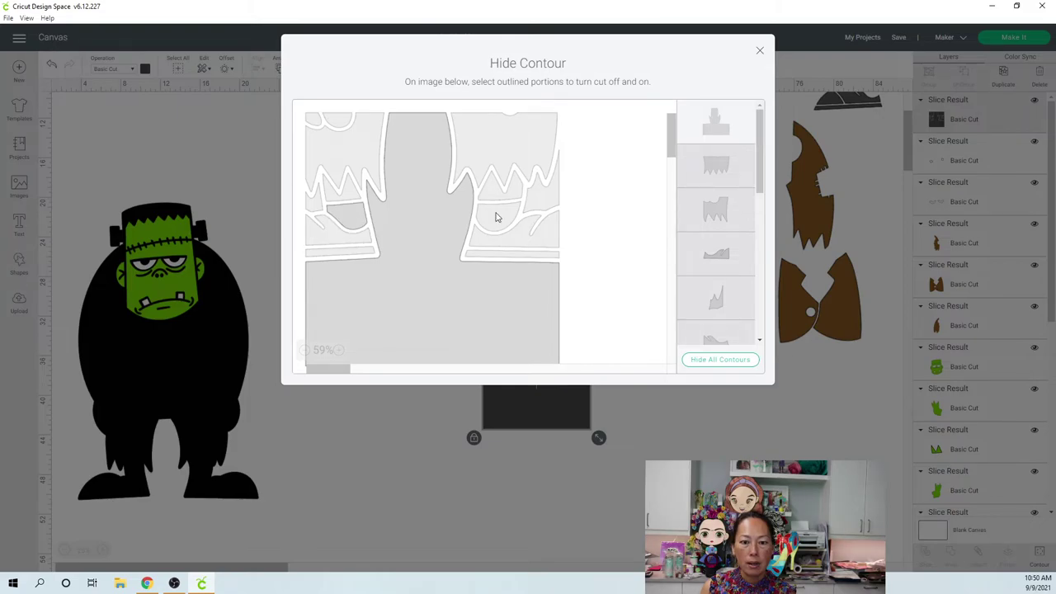
click(496, 217)
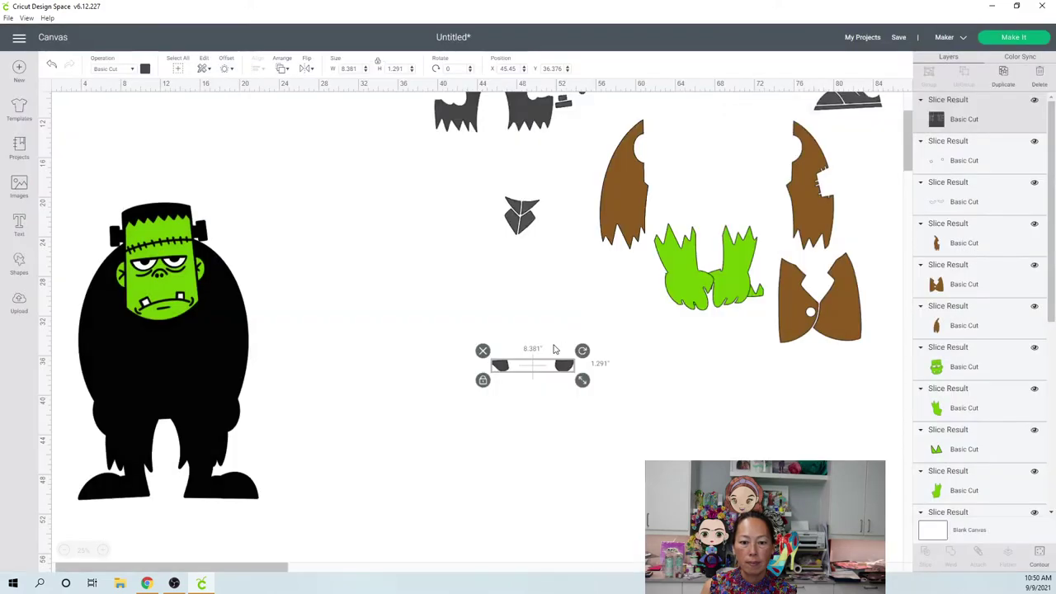
Recolour the two isolated sock shapes white and move them up beneath the grey collar piece
click(145, 69)
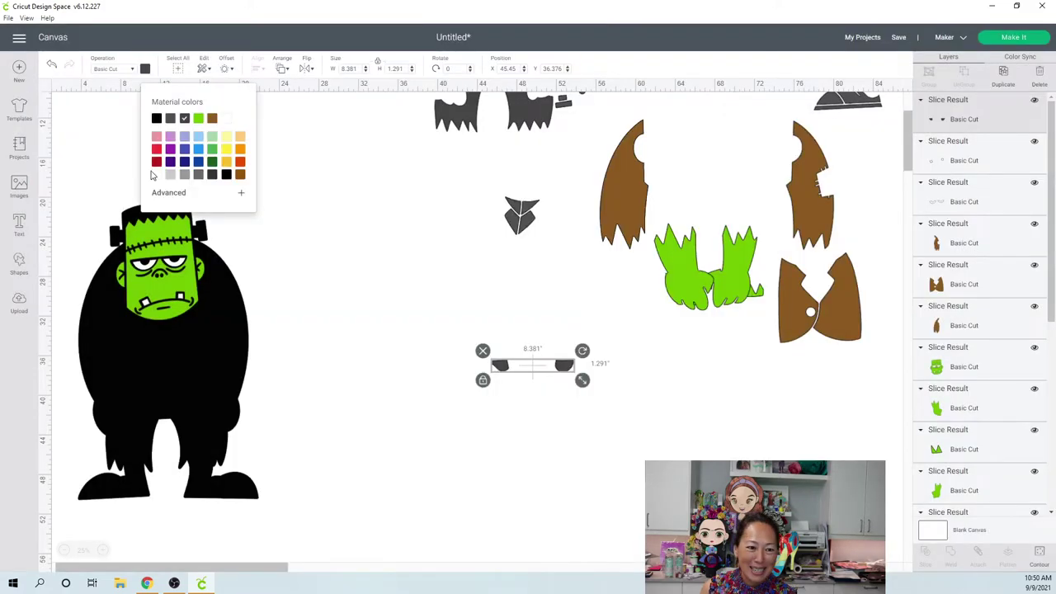
click(226, 118)
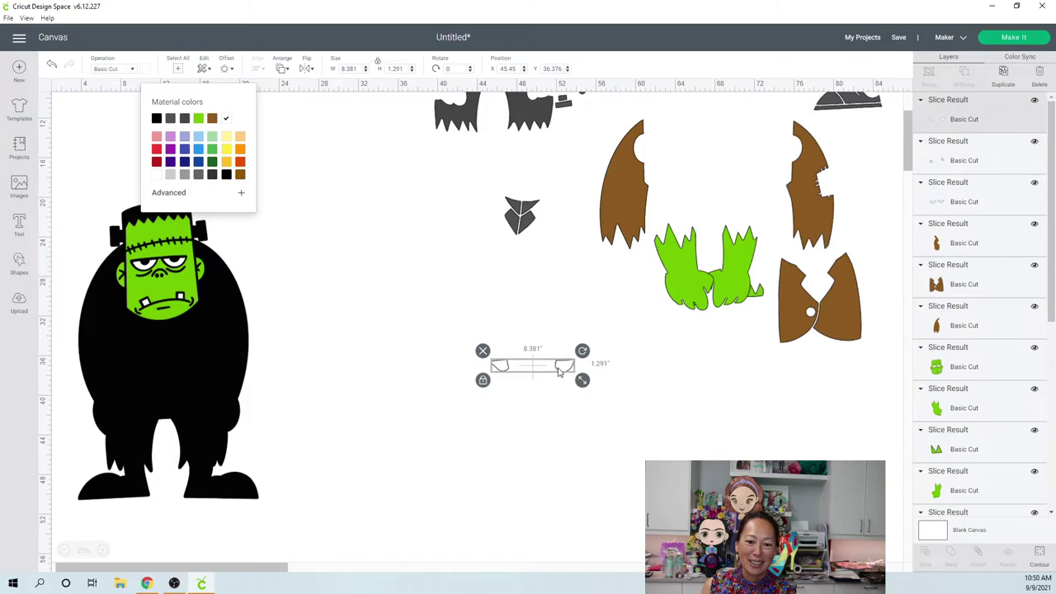
drag(558, 371, 566, 242)
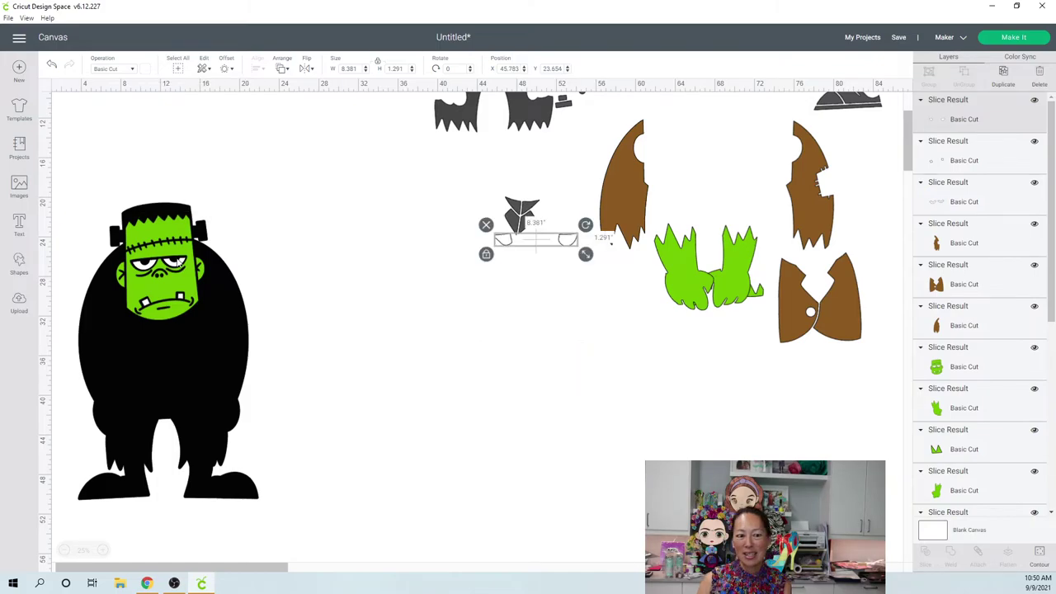
Move the white eyes, green head and white teeth off the black silhouette, and shift the silhouette upward
click(180, 262)
drag(179, 262, 636, 284)
click(180, 295)
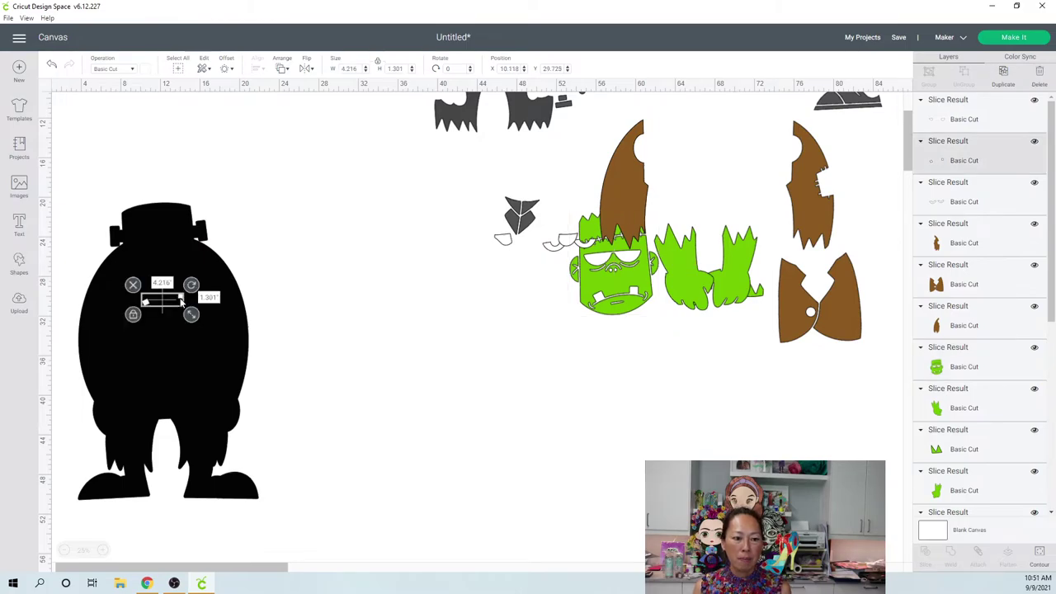
drag(423, 301, 734, 299)
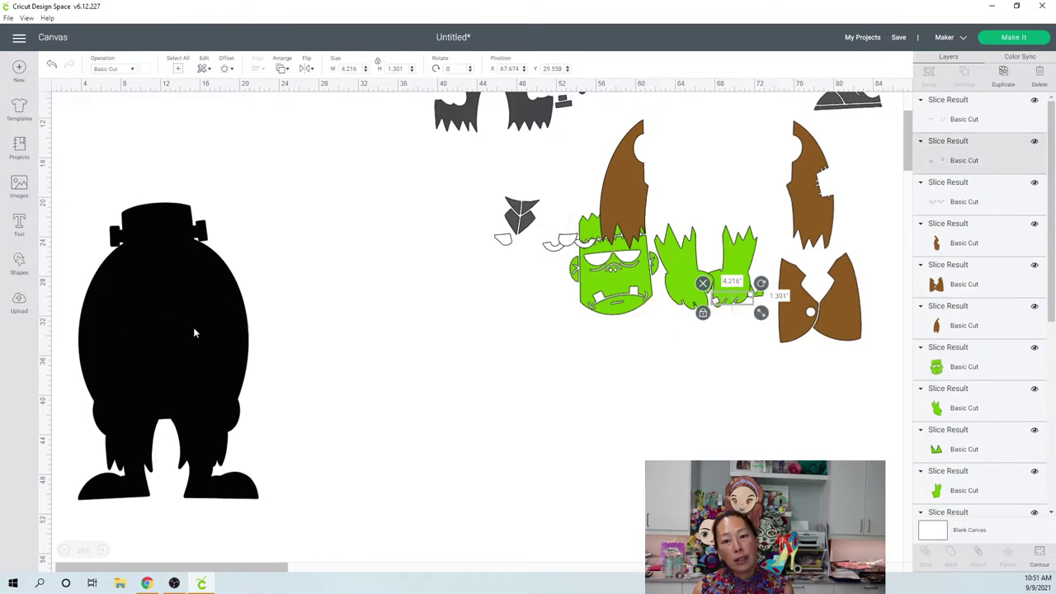
drag(192, 335, 239, 267)
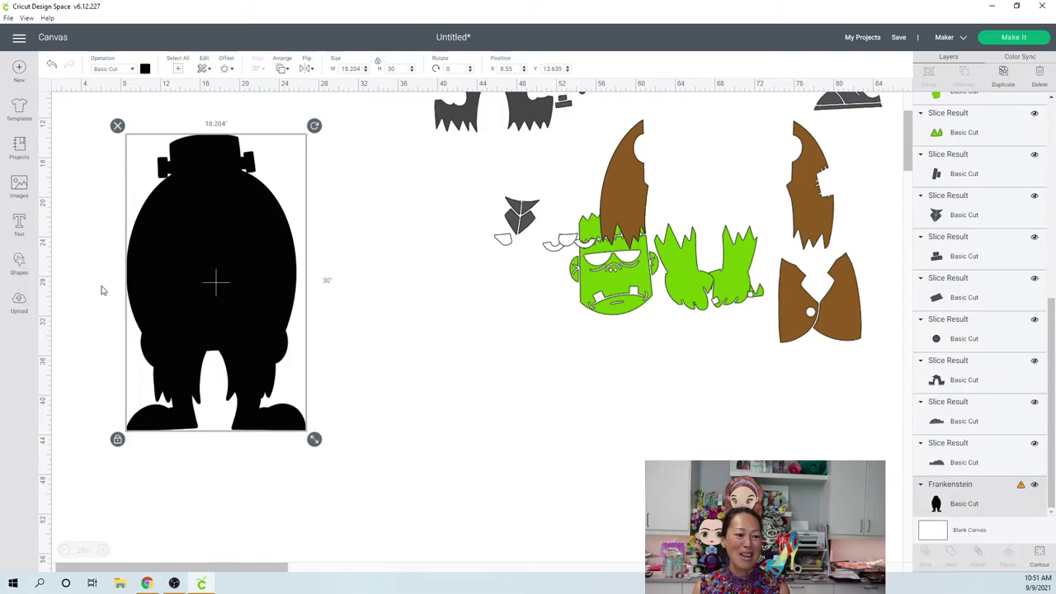
Insert the uploaded 3X3 11 Inch Squares grid image onto the canvas
click(20, 303)
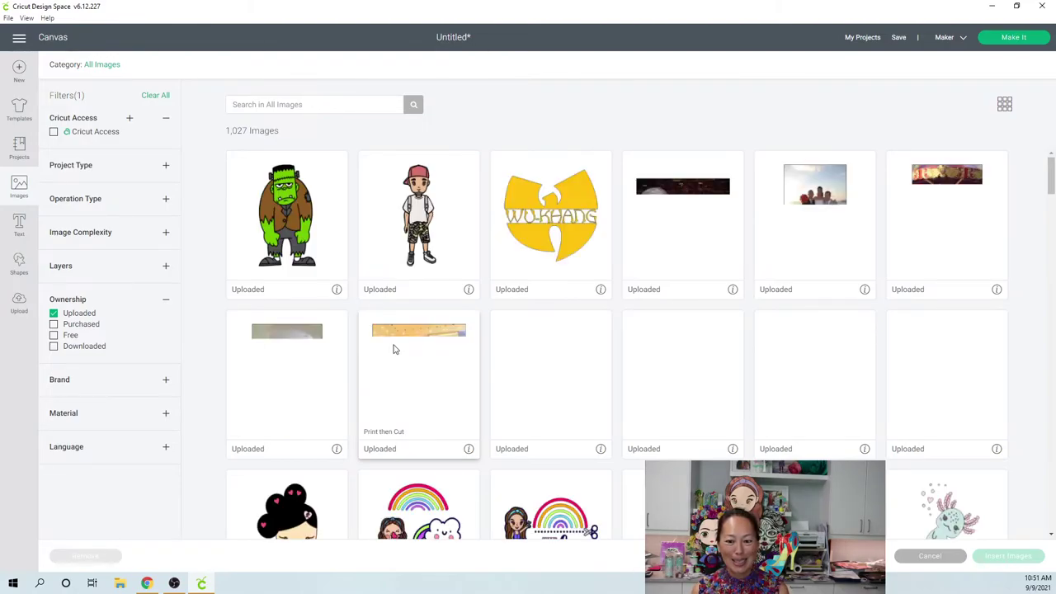
scroll(394, 349, down, 7)
scroll(393, 350, down, 10)
scroll(394, 349, down, 2)
scroll(393, 349, down, 4)
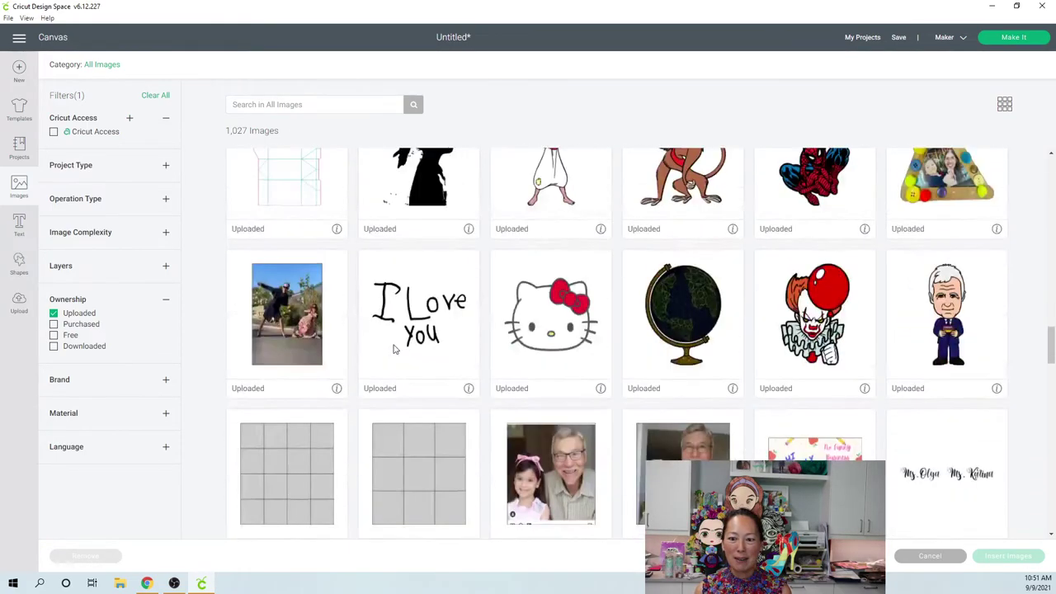
scroll(394, 349, down, 3)
scroll(396, 351, up, 2)
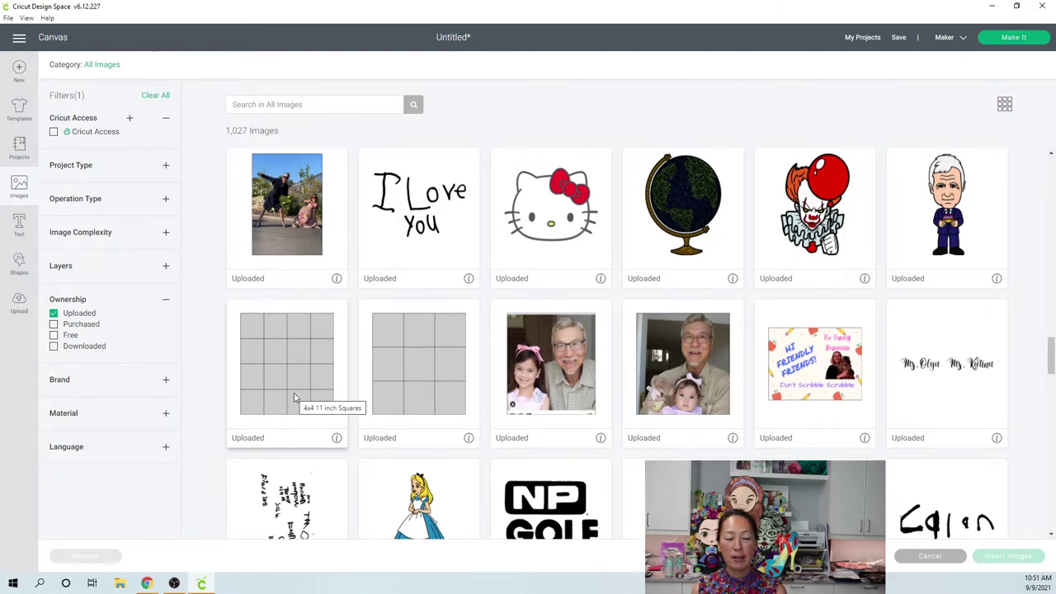
click(439, 389)
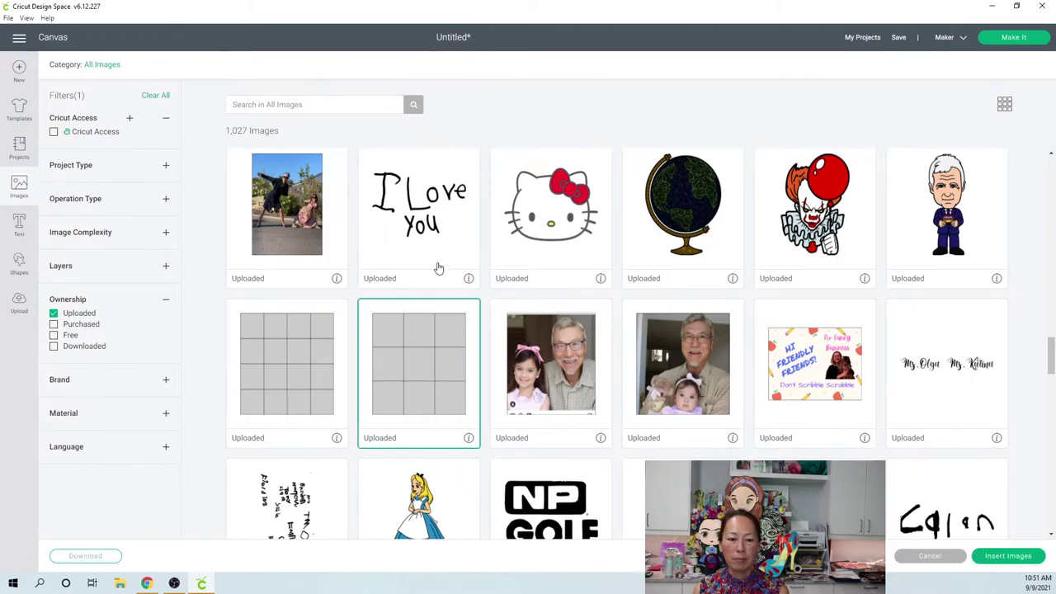
double_click(368, 184)
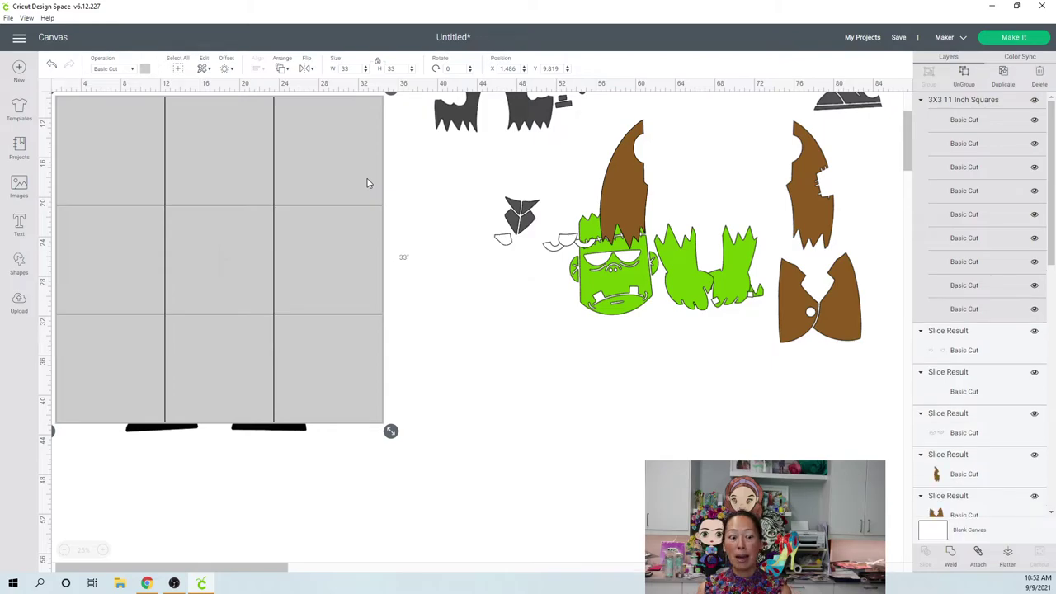
Place the grid over the black silhouette, set its X position to 3 and enter a whole-number Y position
drag(138, 130, 154, 161)
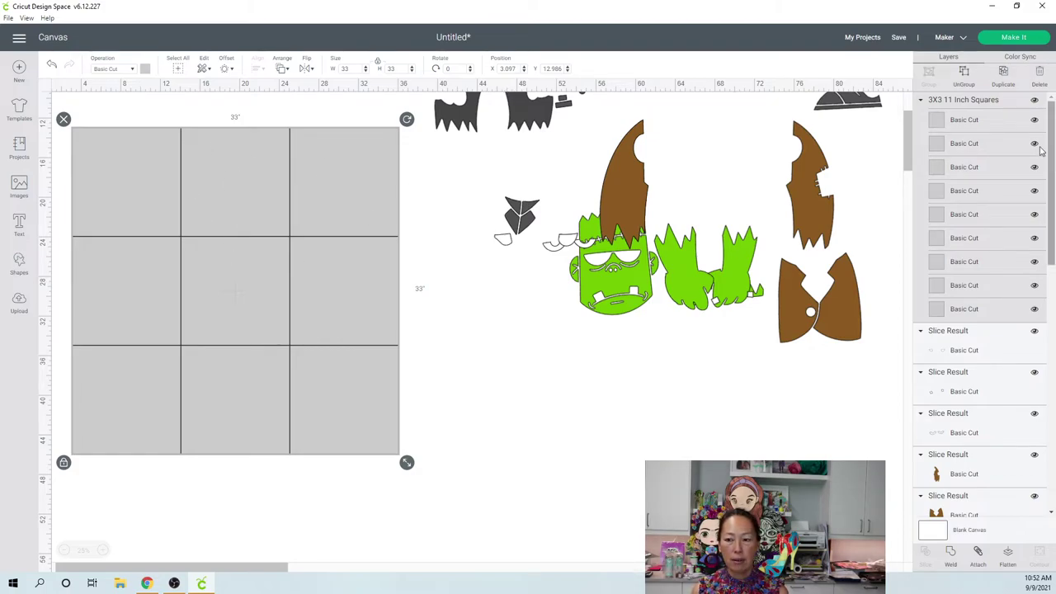
click(507, 69)
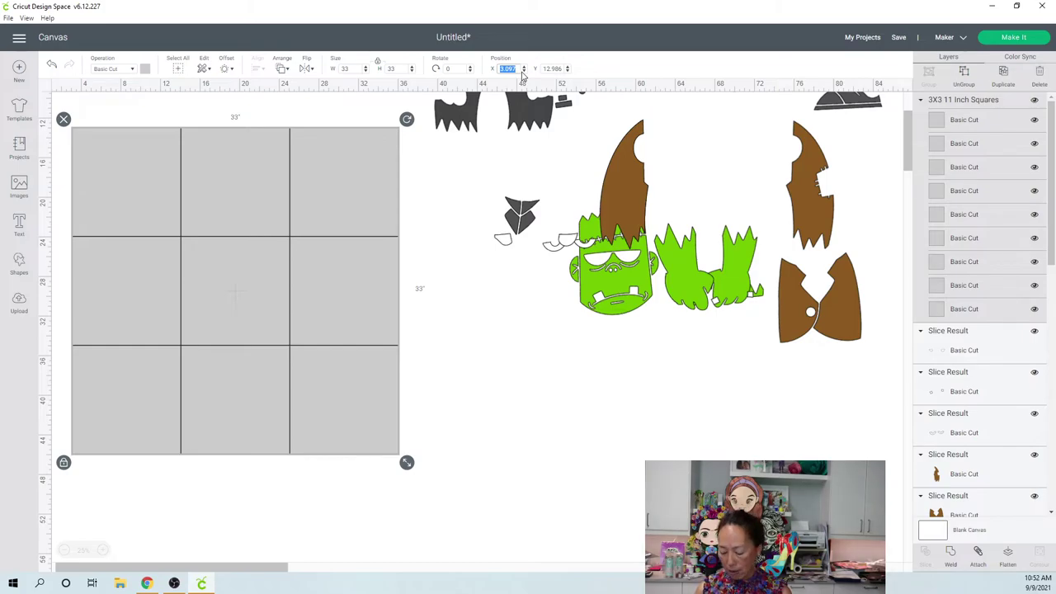
text(3)
key(Tab)
text(1)
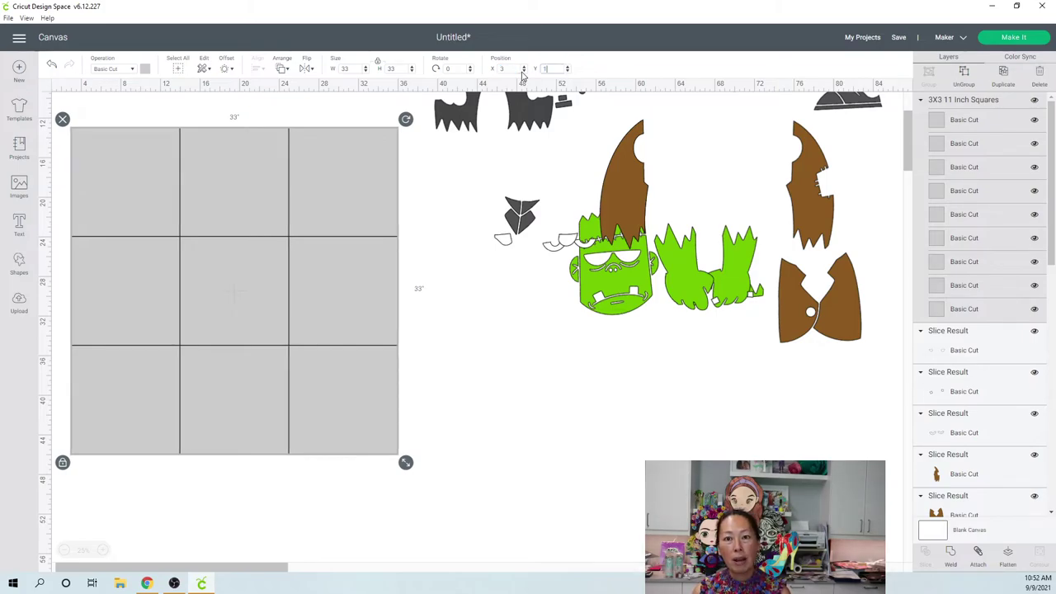